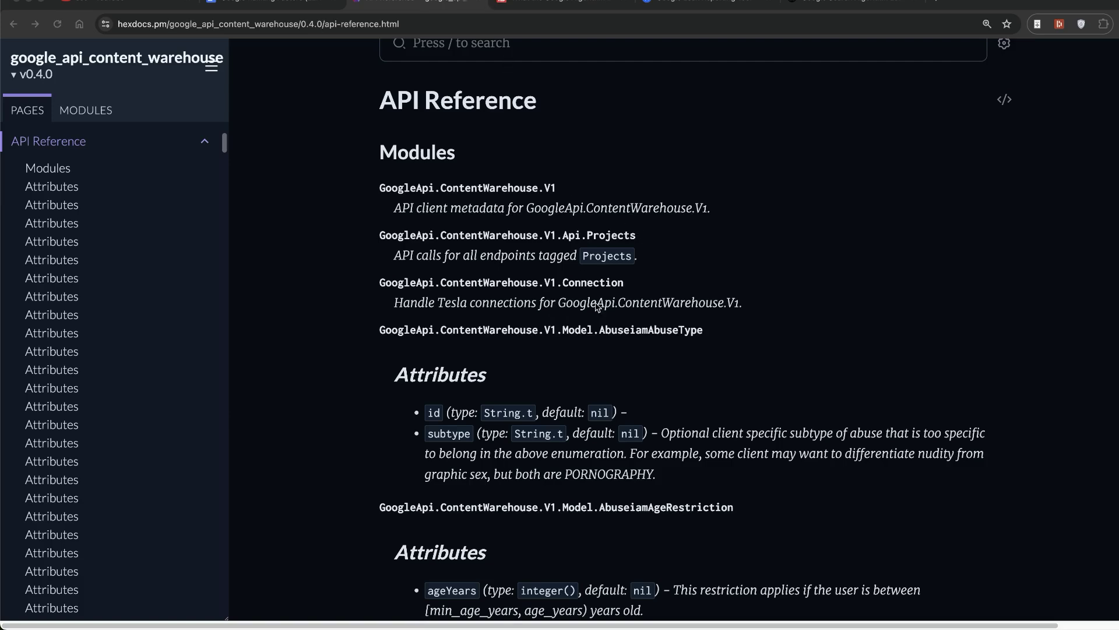
Scroll down the HexDocs Abuseiam model docs to the AbuseiamAgeRestriction attributes.
scroll(614, 461, "down", 3)
scroll(615, 420, "down", 1)
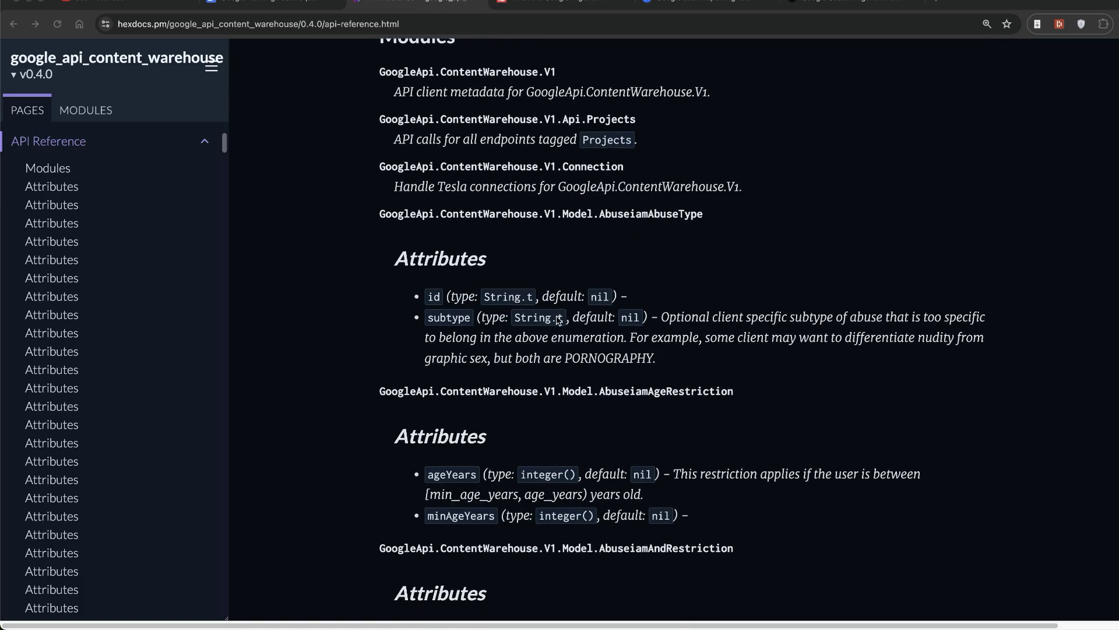
scroll(618, 361, "down", 5)
scroll(621, 313, "down", 2)
scroll(622, 313, "down", 3)
scroll(644, 452, "down", 5)
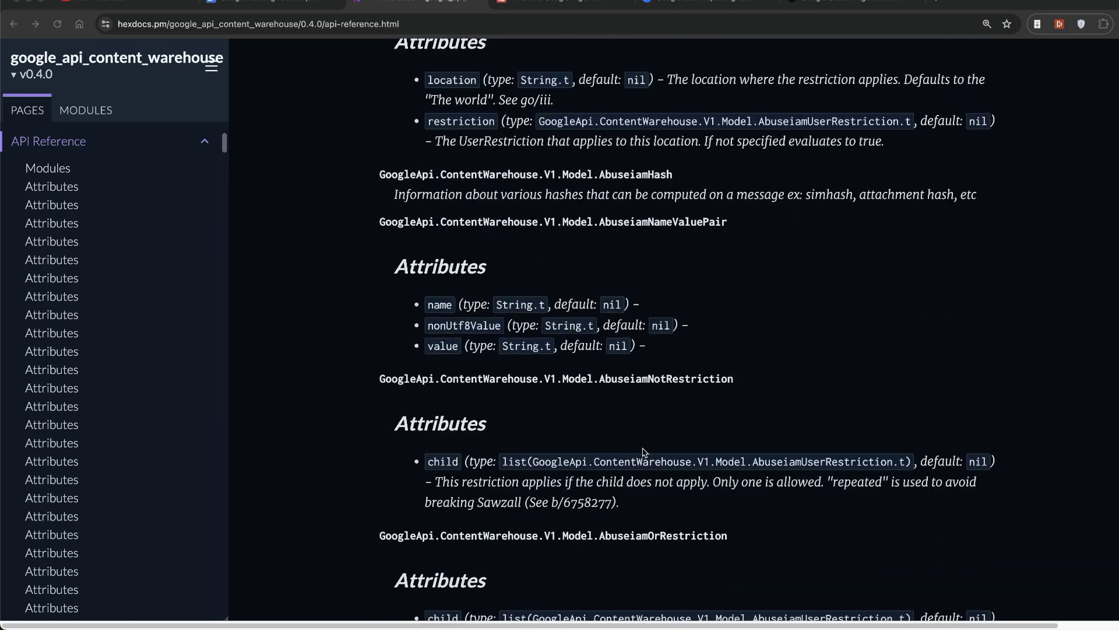
scroll(537, 482, "down", 3)
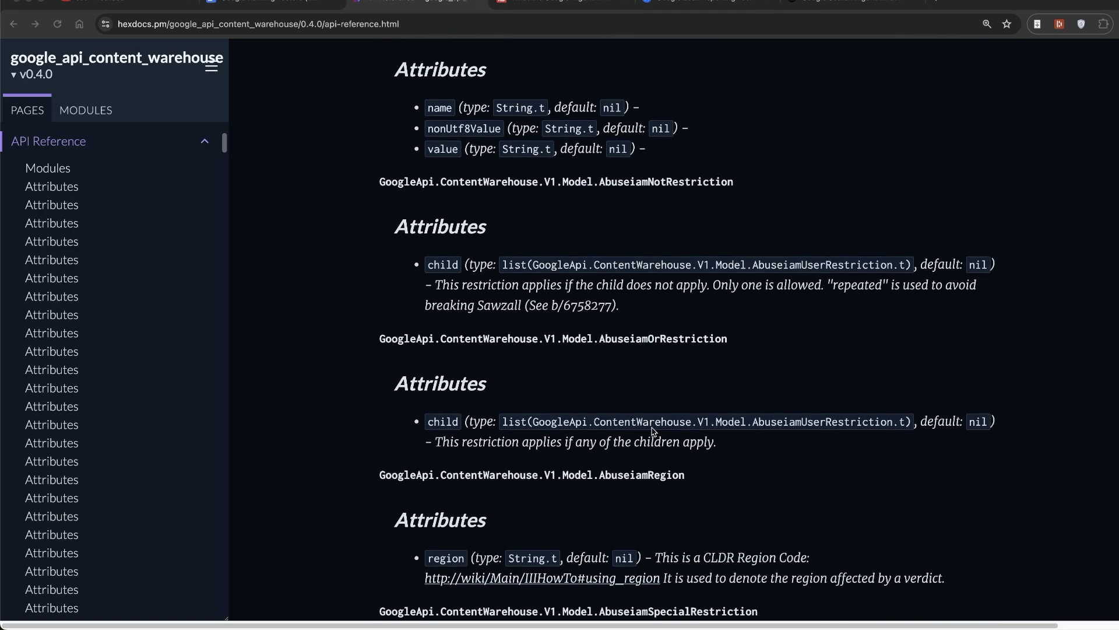
scroll(671, 331, "down", 1)
scroll(583, 350, "up", 2)
scroll(349, 373, "down", 10)
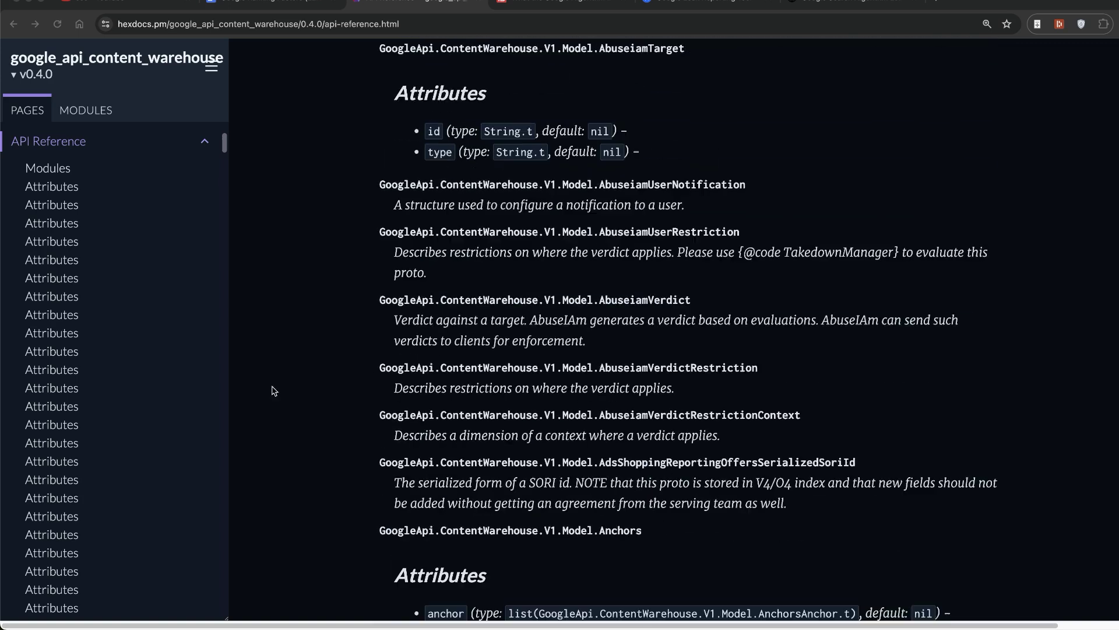
scroll(46, 406, "down", 5)
left_click(73, 399)
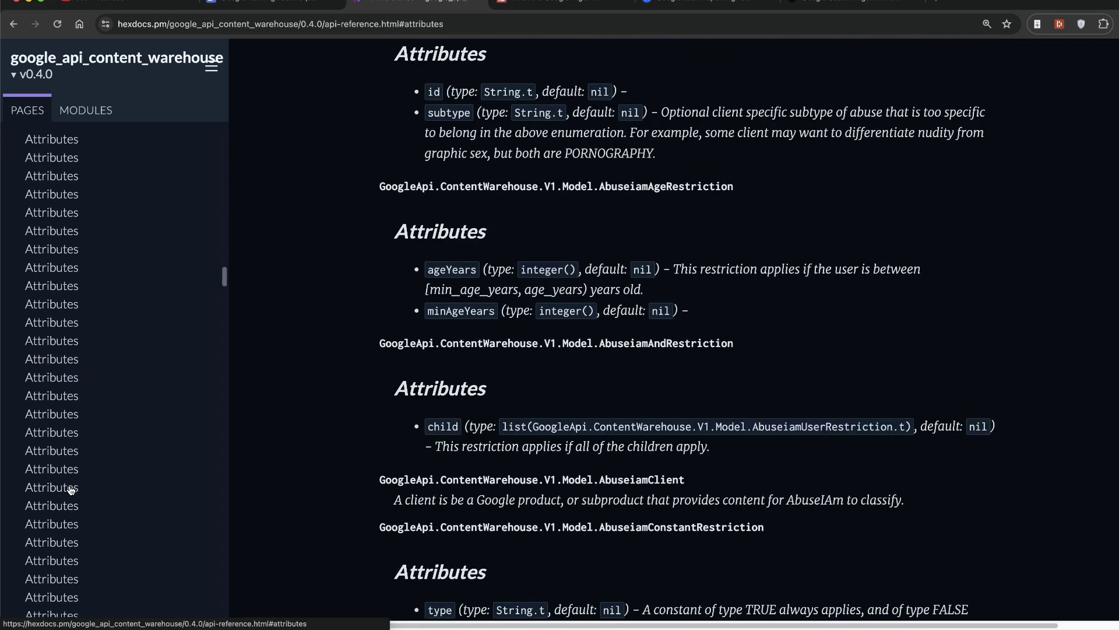
Scroll back and forth through the Abuseiam model attribute sections.
scroll(88, 420, "down", 5)
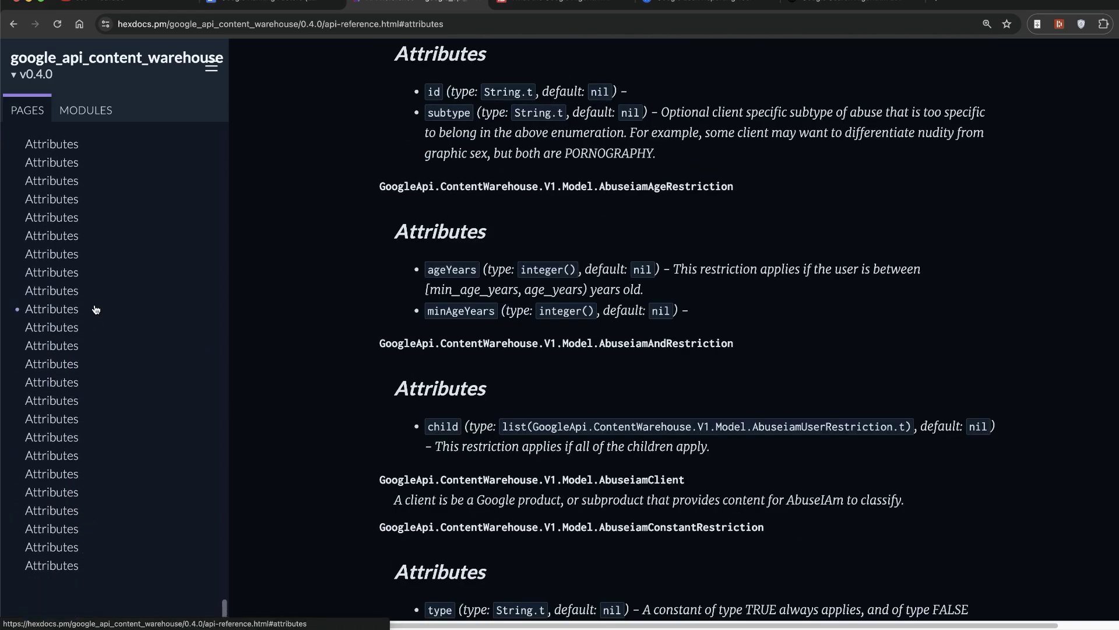
scroll(105, 350, "up", 3)
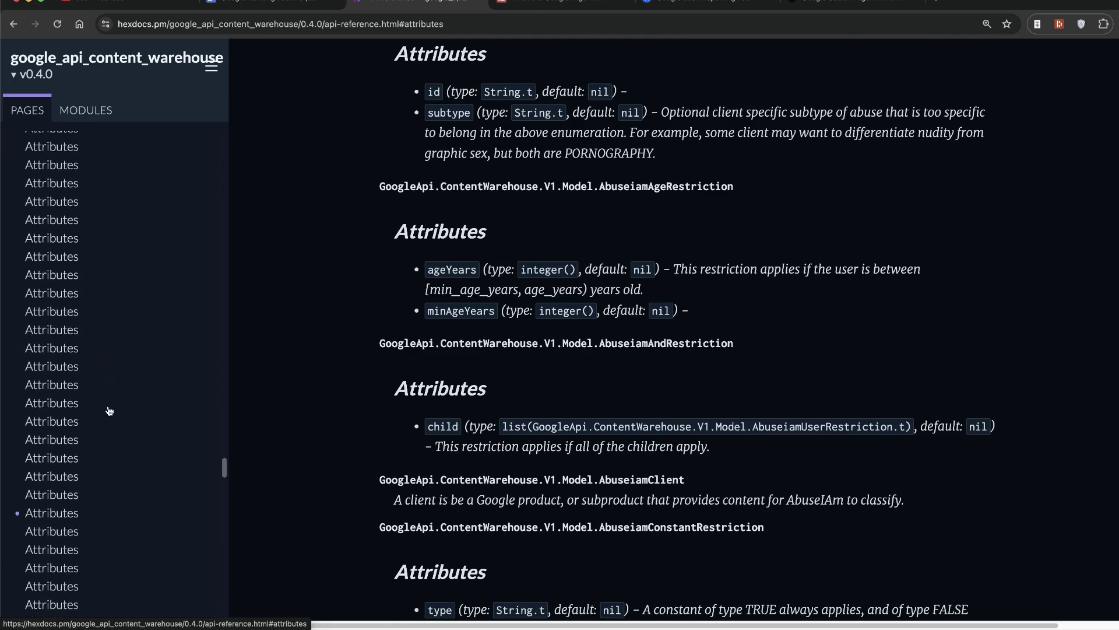
scroll(122, 431, "up", 3)
scroll(120, 350, "up", 5)
scroll(113, 233, "up", 5)
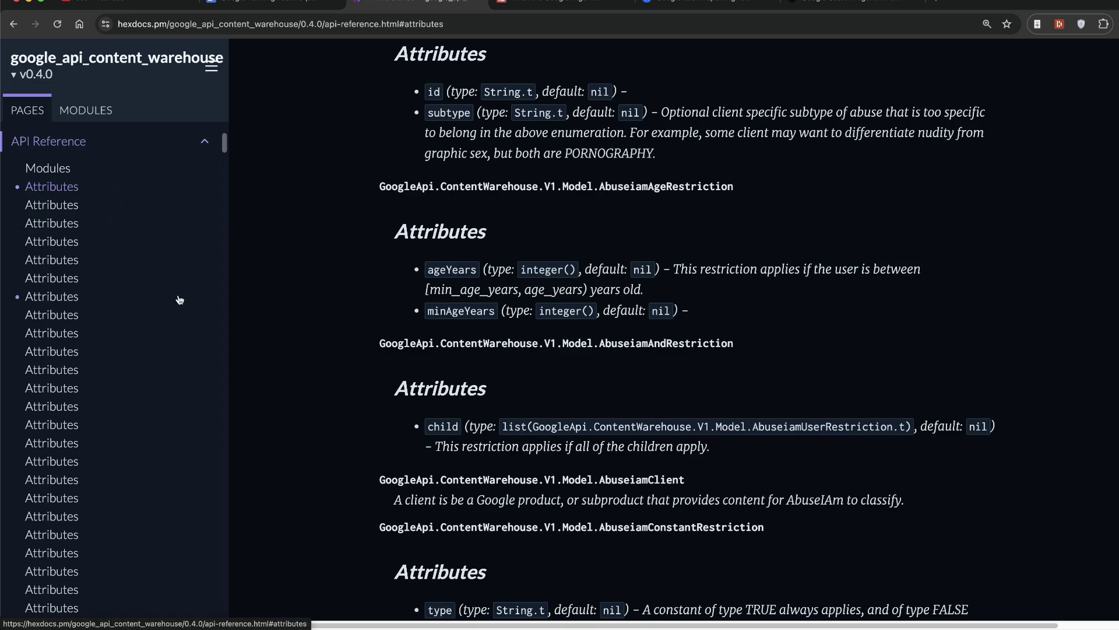
scroll(698, 390, "down", 10)
scroll(698, 389, "down", 10)
scroll(698, 389, "down", 10)
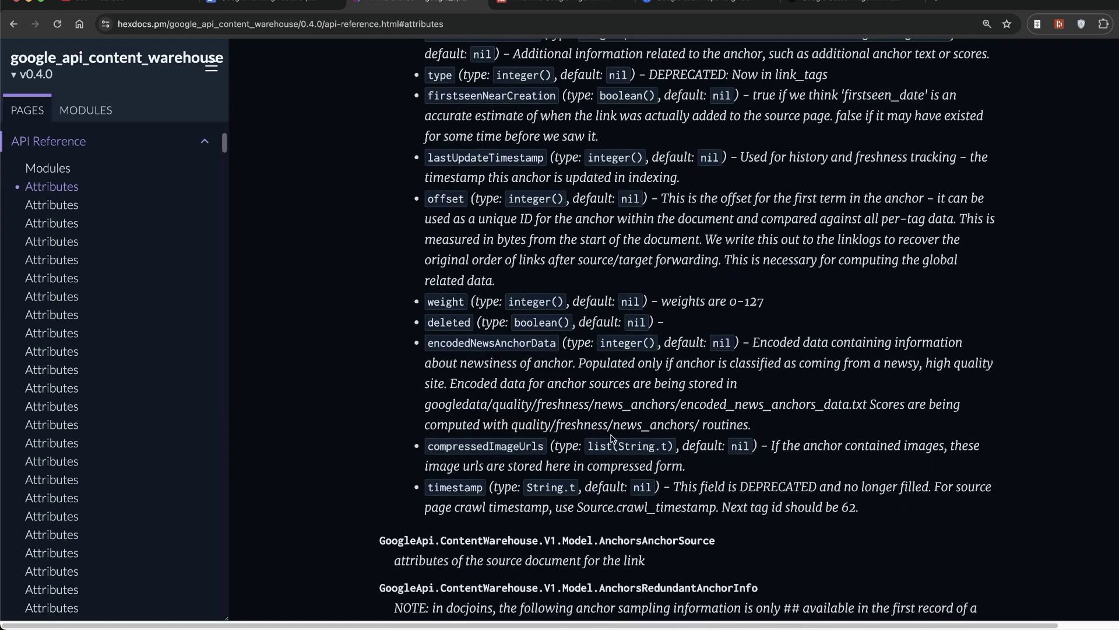
scroll(636, 463, "down", 3)
scroll(635, 463, "down", 6)
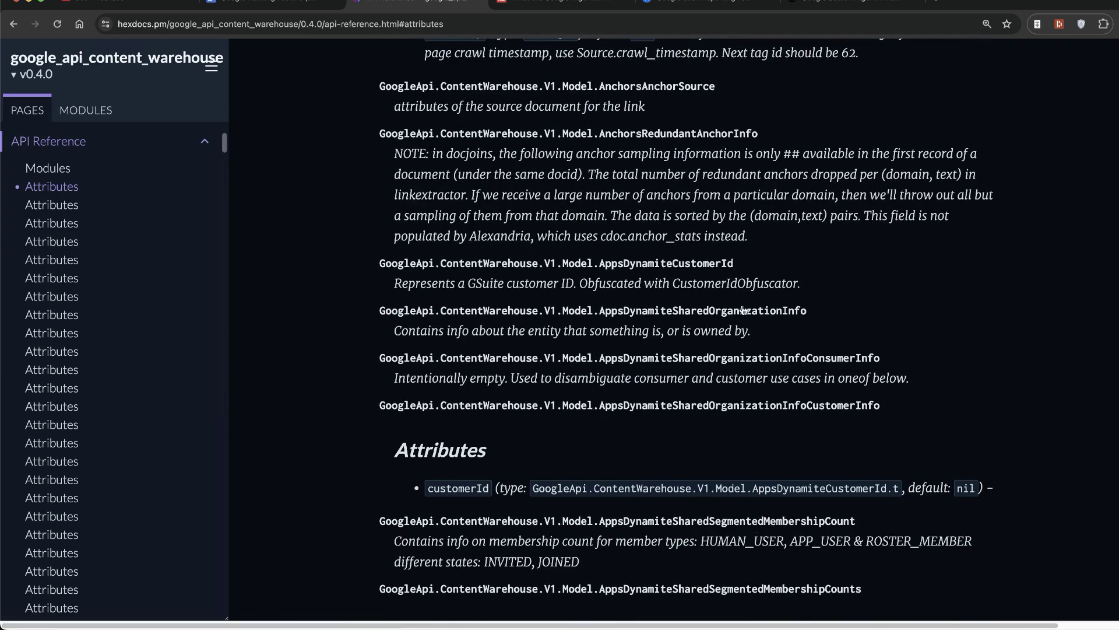
scroll(764, 341, "up", 9)
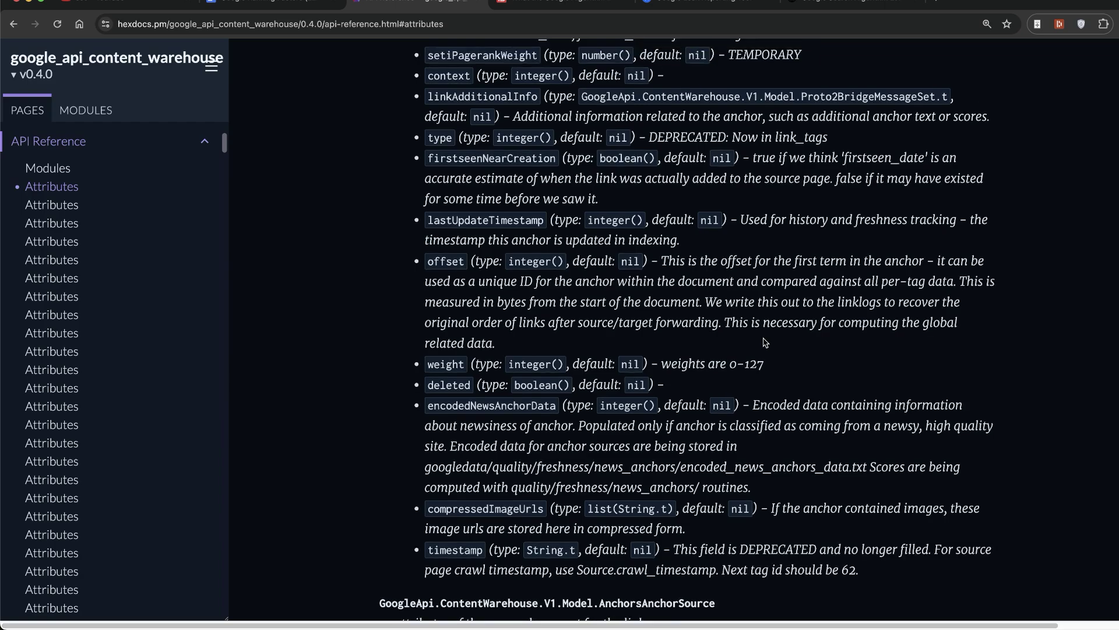
scroll(758, 350, "up", 7)
scroll(742, 381, "up", 3)
scroll(742, 382, "up", 5)
scroll(725, 337, "up", 8)
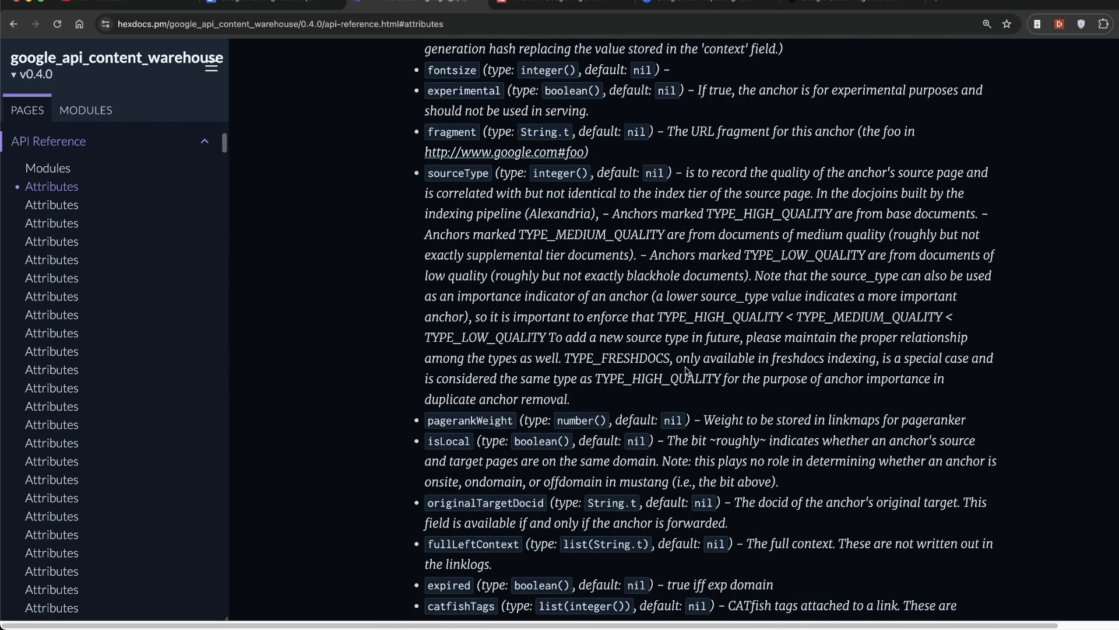
scroll(776, 330, "up", 8)
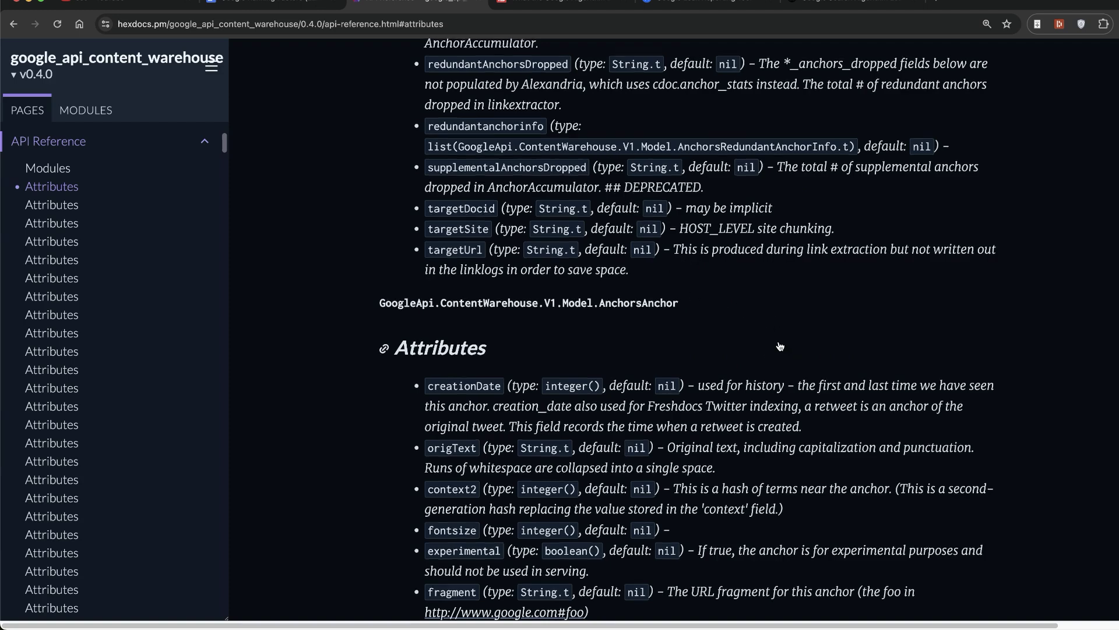
scroll(781, 368, "up", 15)
scroll(770, 319, "up", 10)
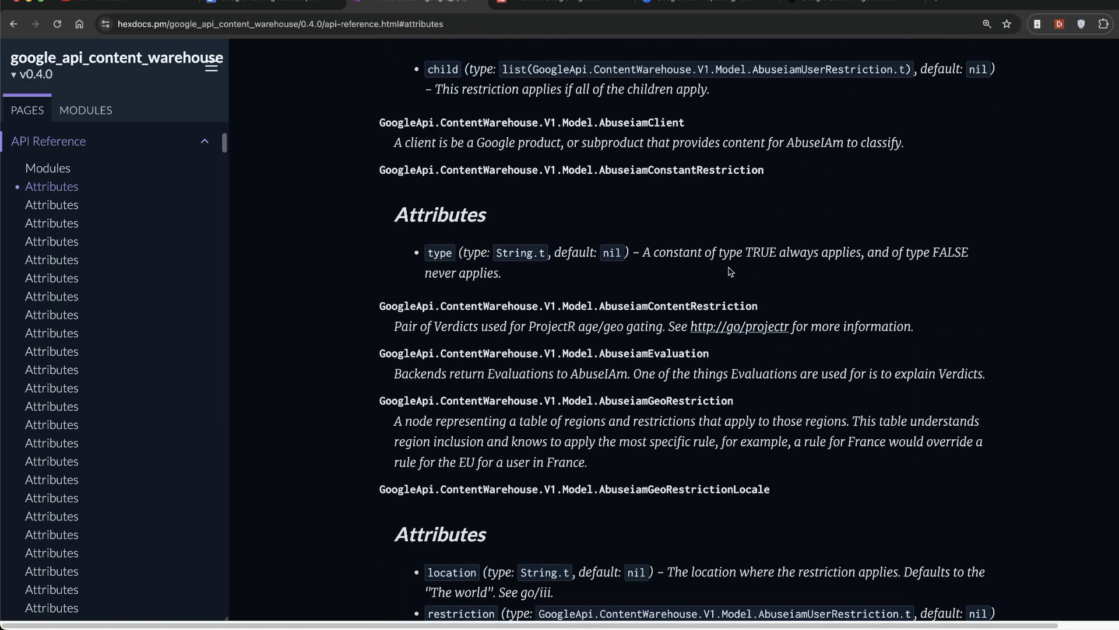
scroll(752, 268, "up", 8)
scroll(745, 288, "up", 6)
scroll(577, 322, "down", 1)
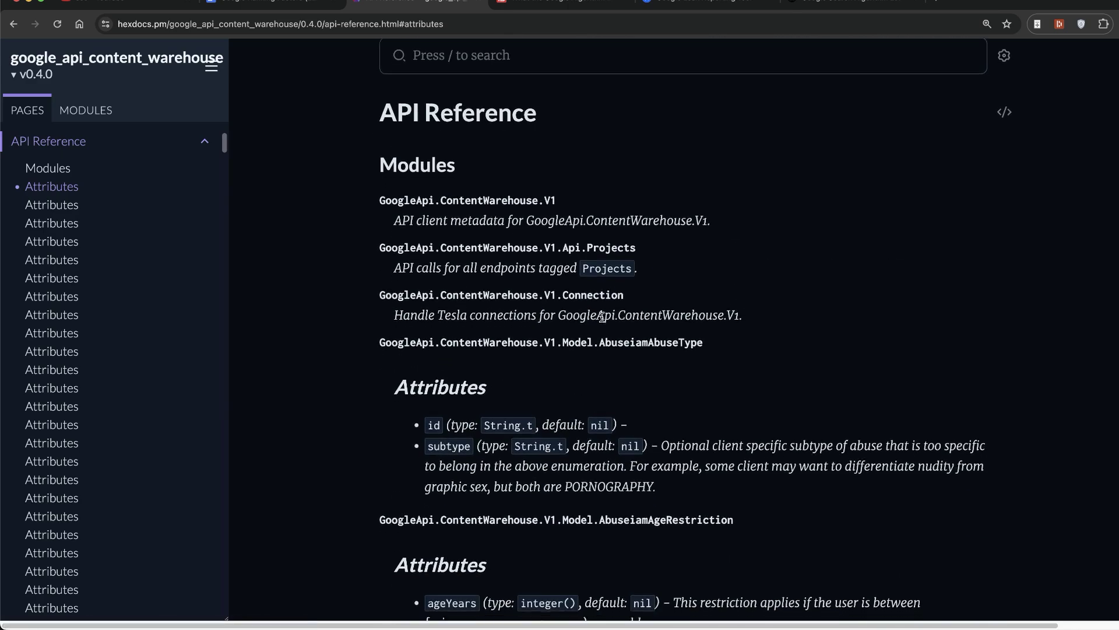
scroll(621, 334, "down", 3)
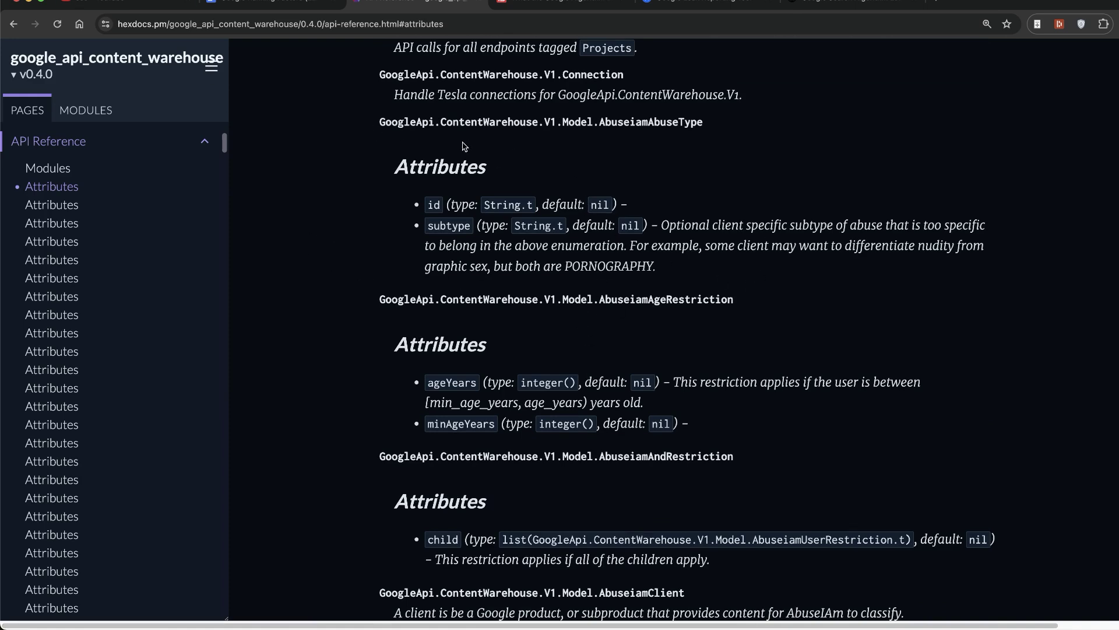
In the Google results tab, highlight The Verge's headline confirming the leak.
key("ctrl+Tab")
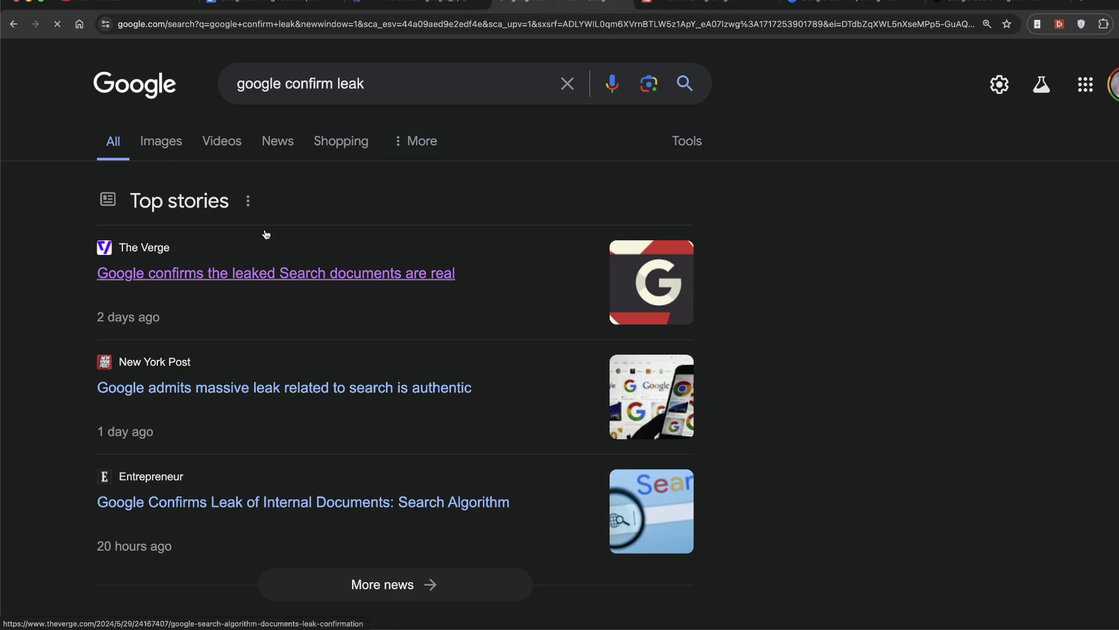
left_click_drag(46, 212, 438, 273)
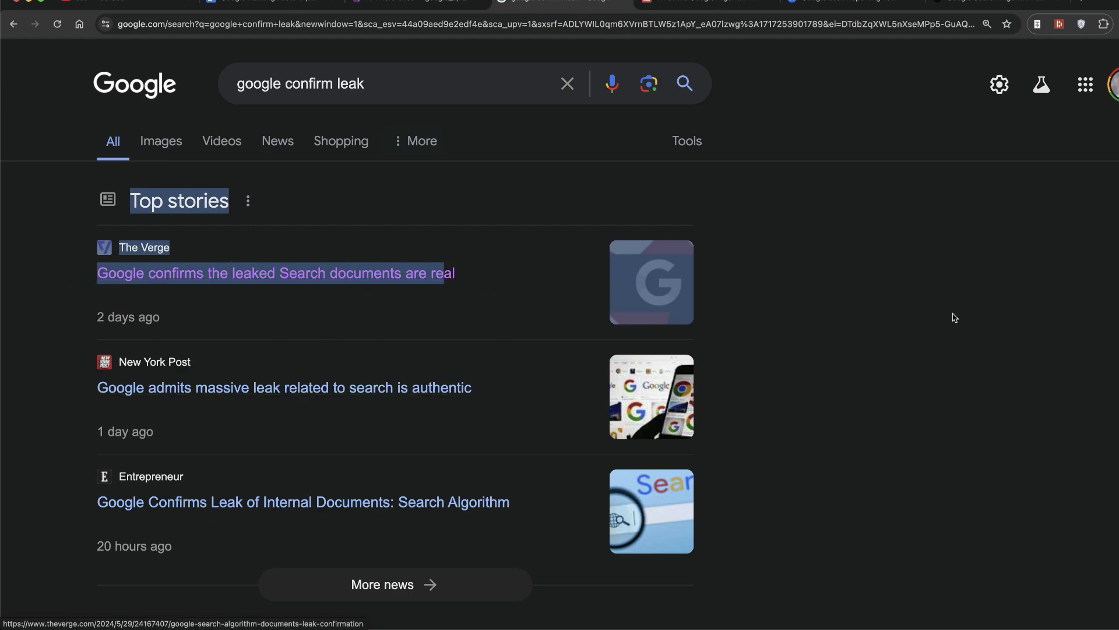
left_click(654, 345)
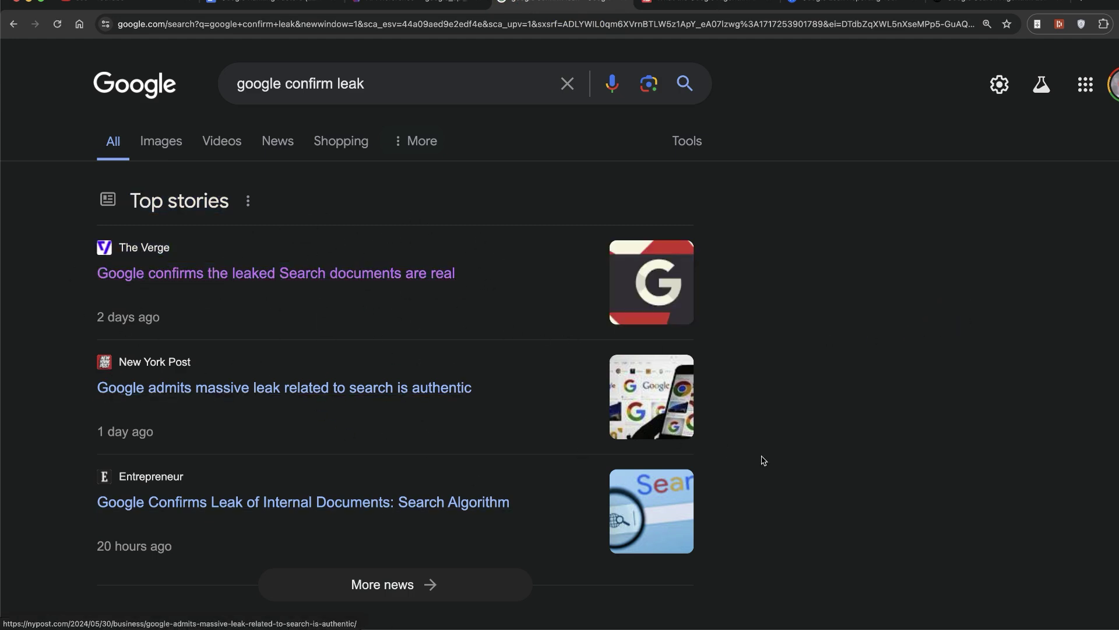
scroll(729, 458, "down", 5)
scroll(848, 475, "up", 5)
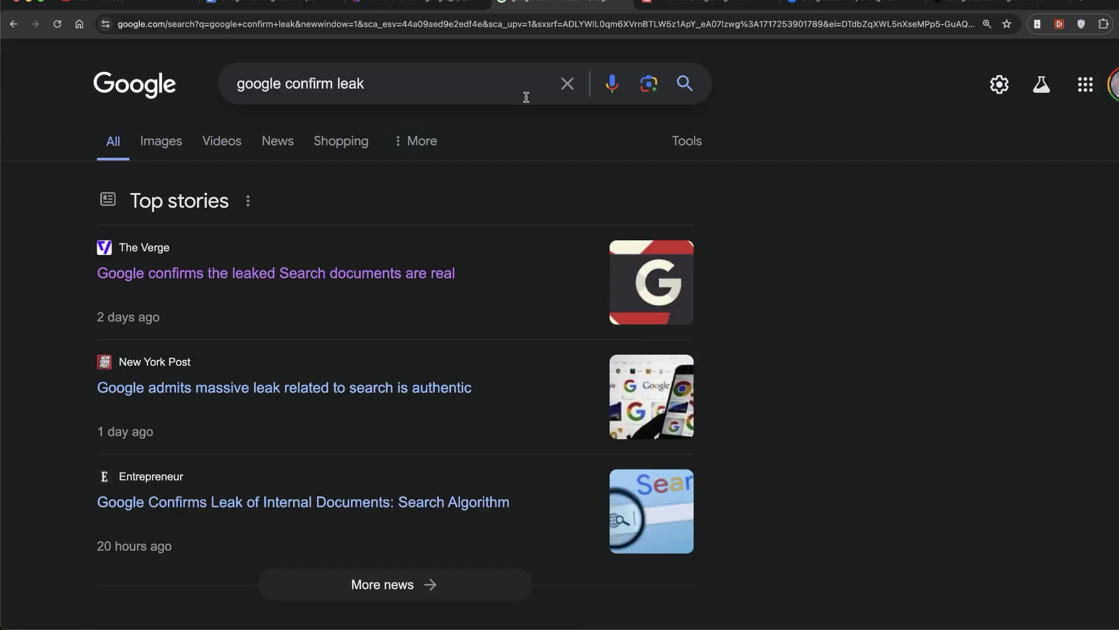
Scroll further through the leaked API docs, then move to the Google Leak Reporting Tool page.
left_click(417, 5)
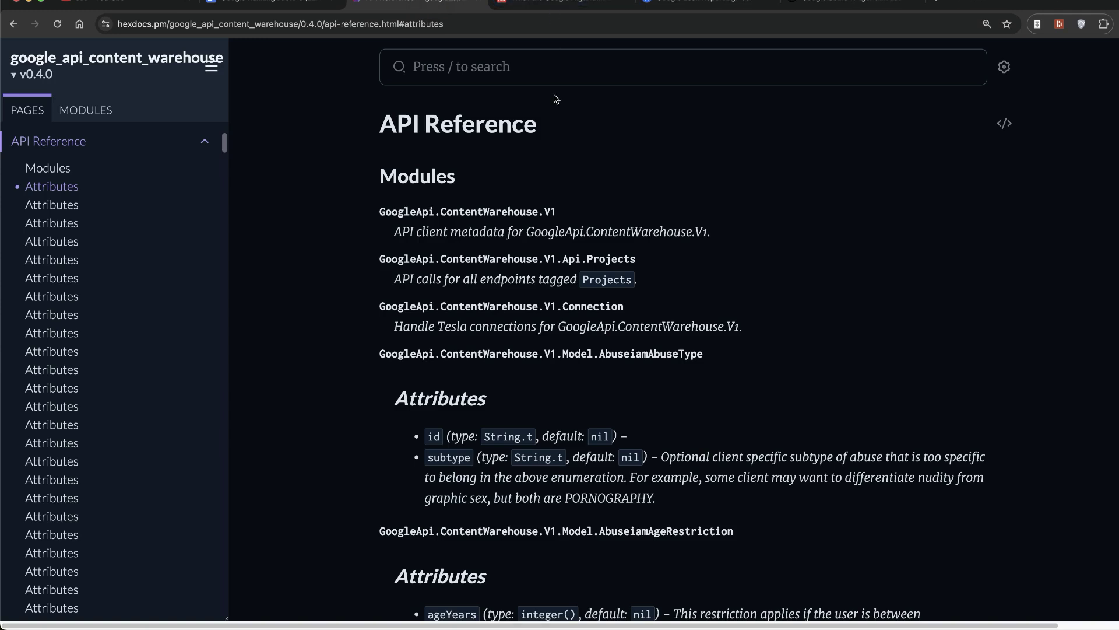
scroll(358, 517, "down", 1)
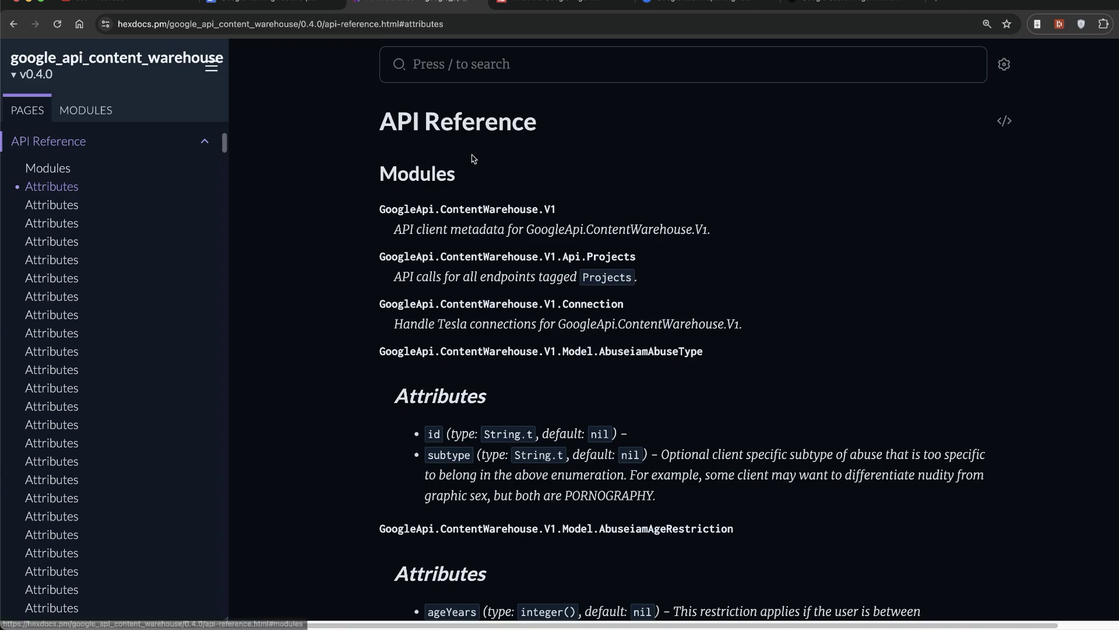
scroll(513, 245, "down", 8)
scroll(566, 283, "down", 2)
scroll(565, 284, "down", 3)
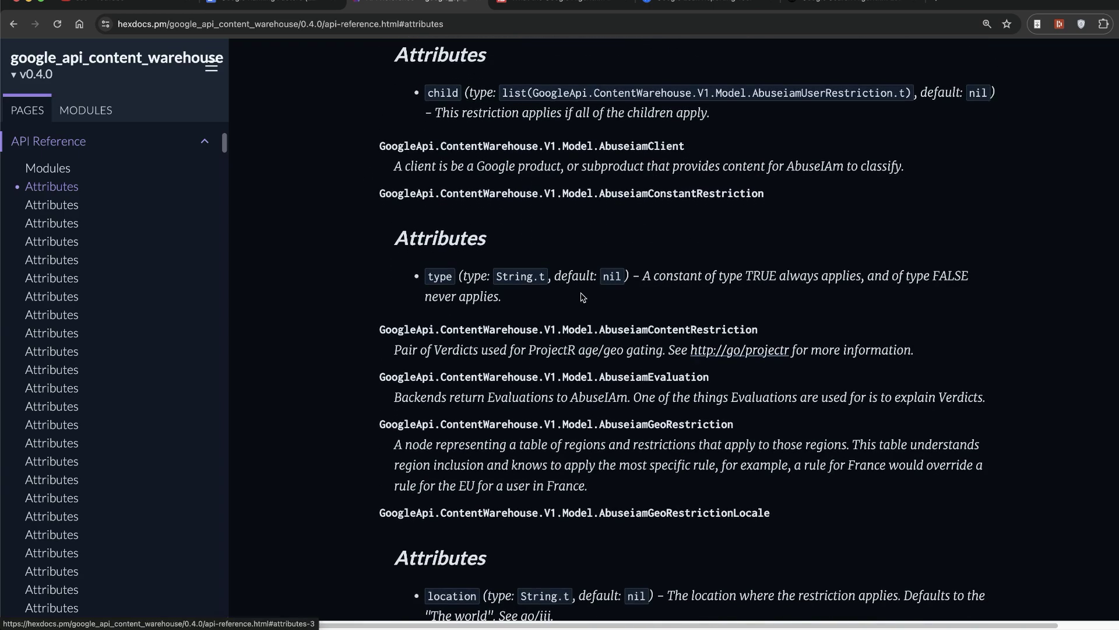
scroll(585, 291, "down", 5)
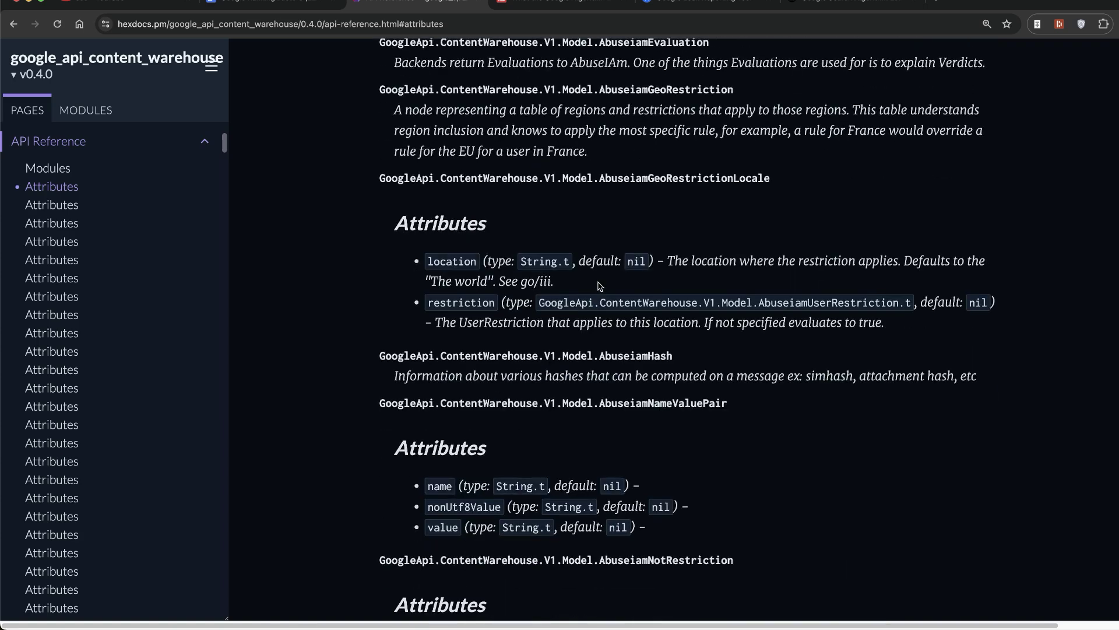
right_click(600, 295)
left_click(547, 287)
scroll(483, 275, "down", 10)
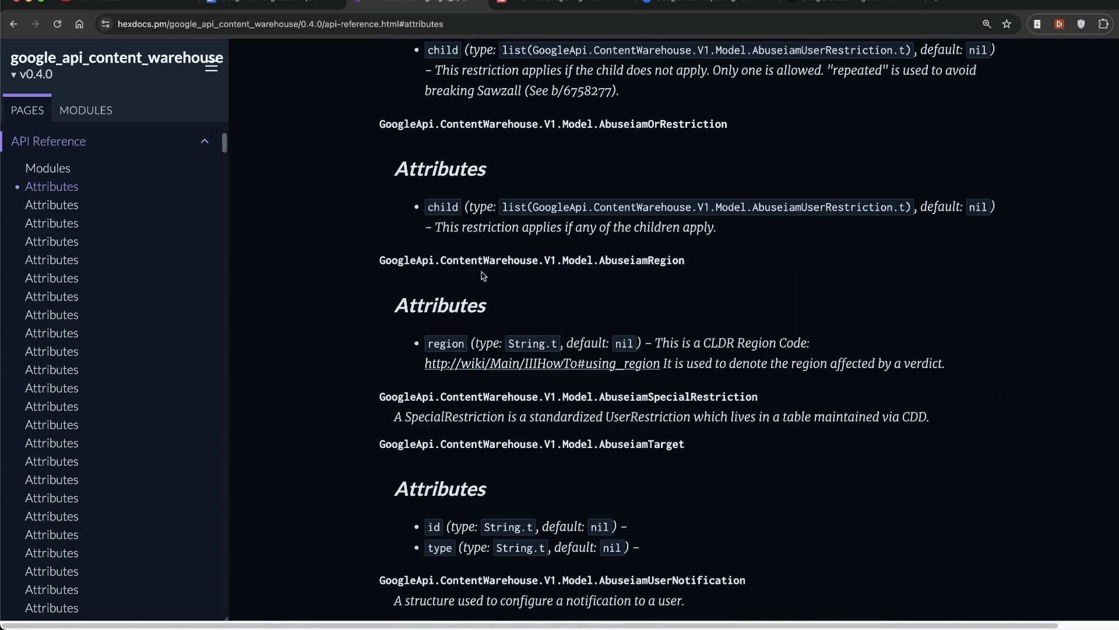
left_click(521, 4)
Highlight the tool page's thank-you note crediting the leak sources and Content Warehouse API.
key("ctrl+Tab")
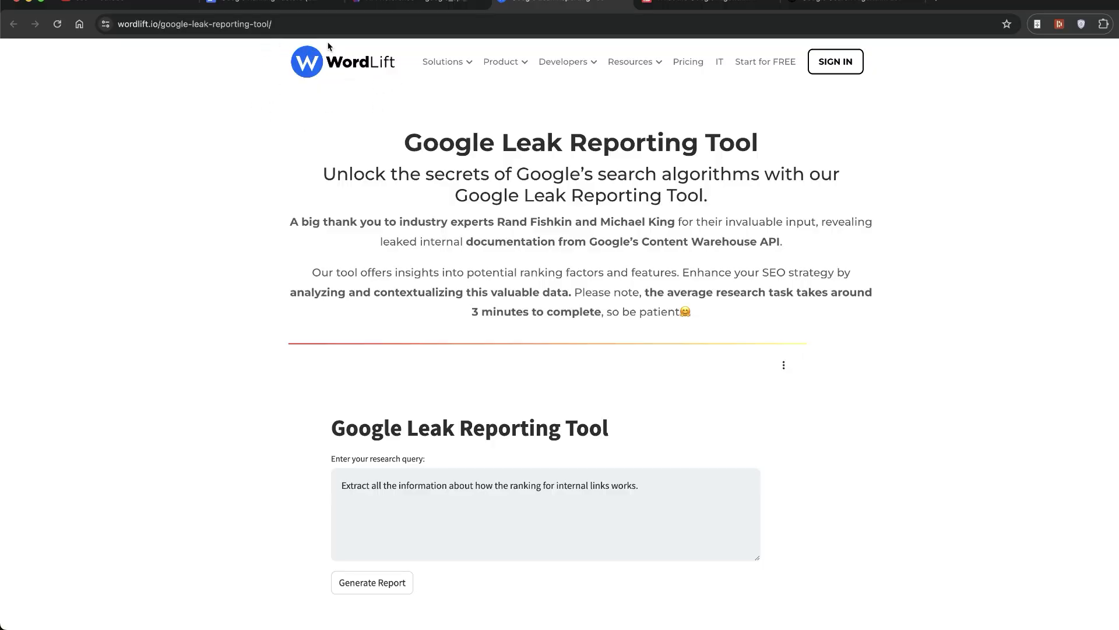
left_click(194, 26)
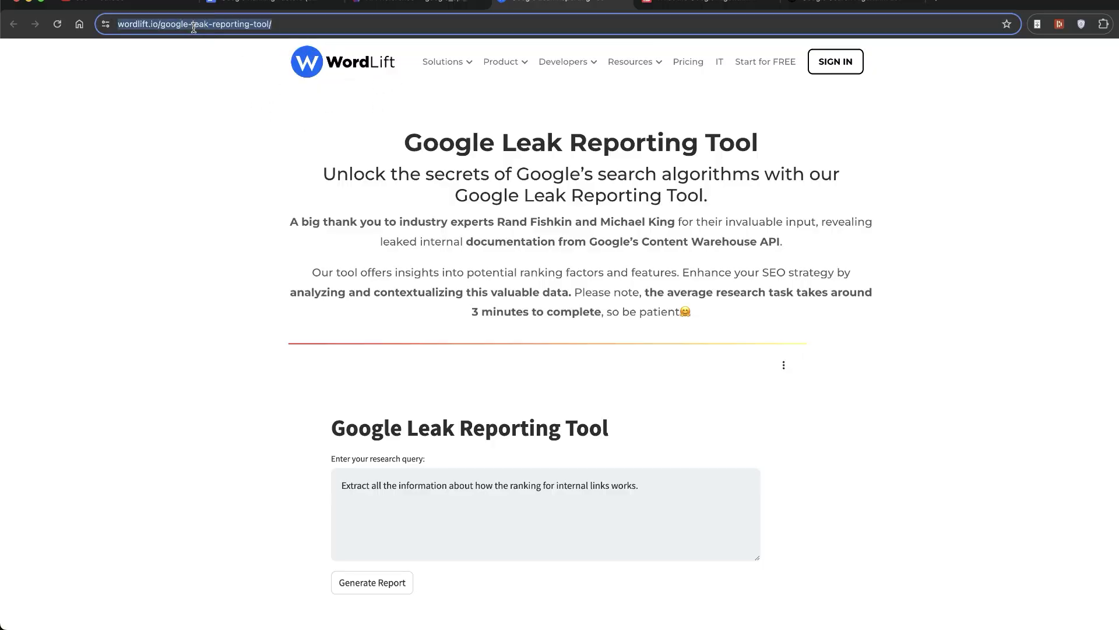
left_click(207, 78)
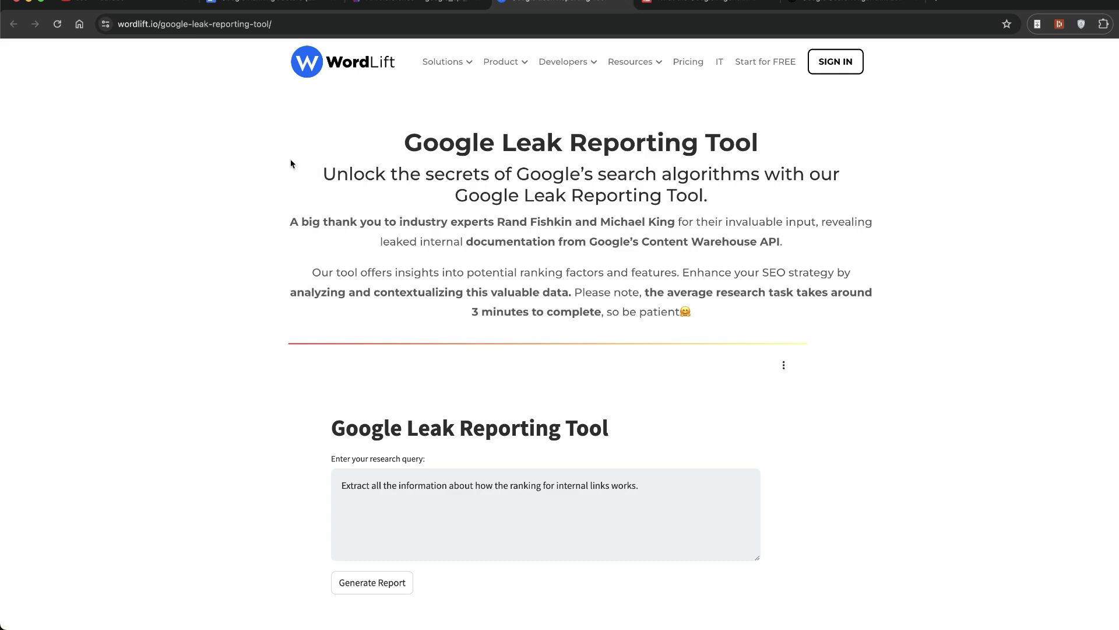
left_click_drag(278, 227, 586, 235)
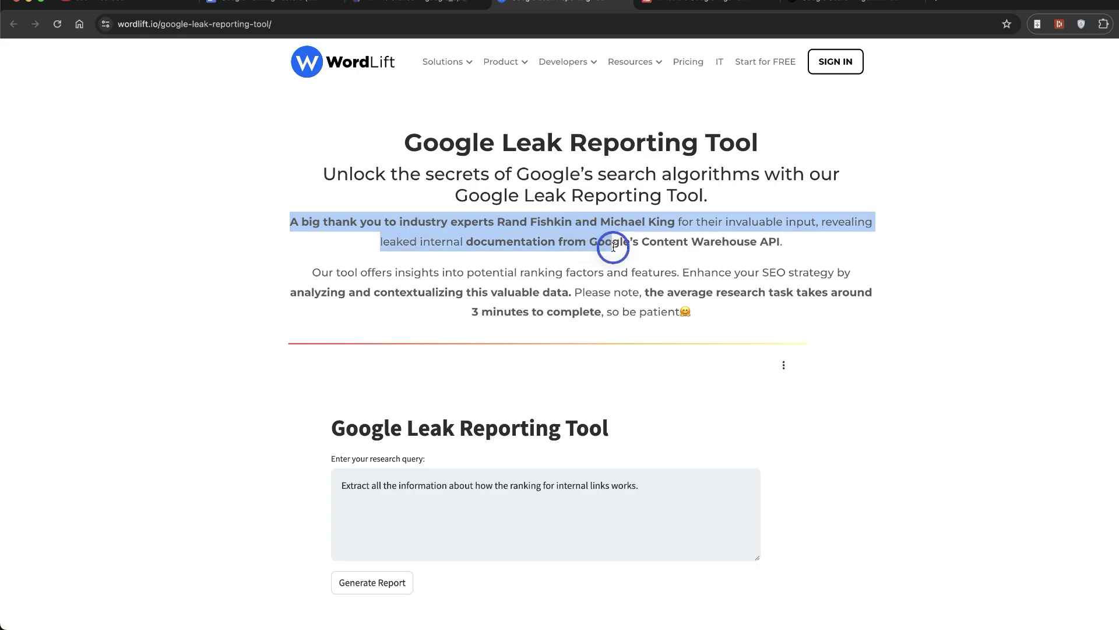
left_click_drag(585, 236, 787, 242)
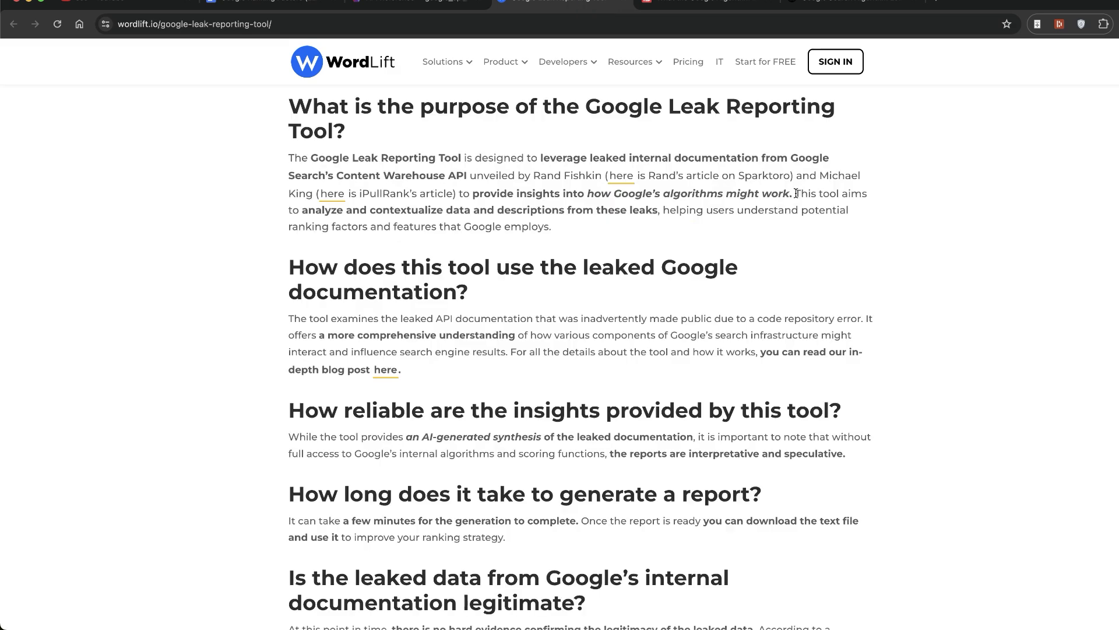
Read the FAQ, highlighting the tool's aim and the 'and speculative.' reliability answer.
mouse_move(795, 194)
left_mouse_down()
mouse_move(346, 213)
mouse_move(649, 196)
mouse_move(660, 210)
left_mouse_up()
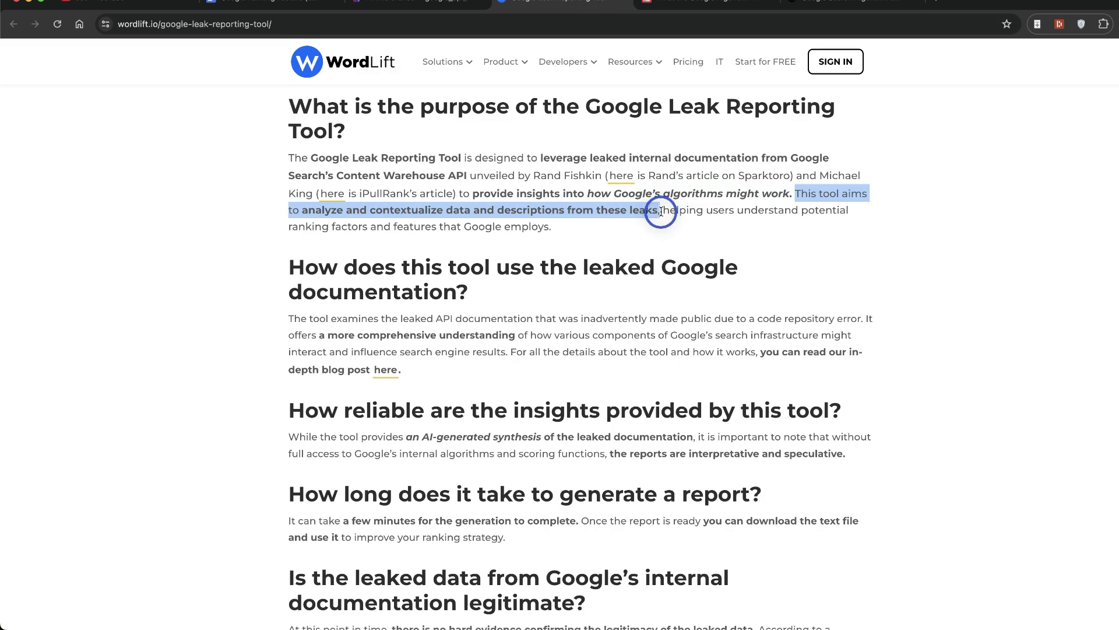
mouse_move(661, 211)
left_mouse_down()
mouse_move(740, 237)
mouse_move(899, 371)
mouse_move(860, 260)
left_mouse_up()
scroll(741, 237, "down", 3)
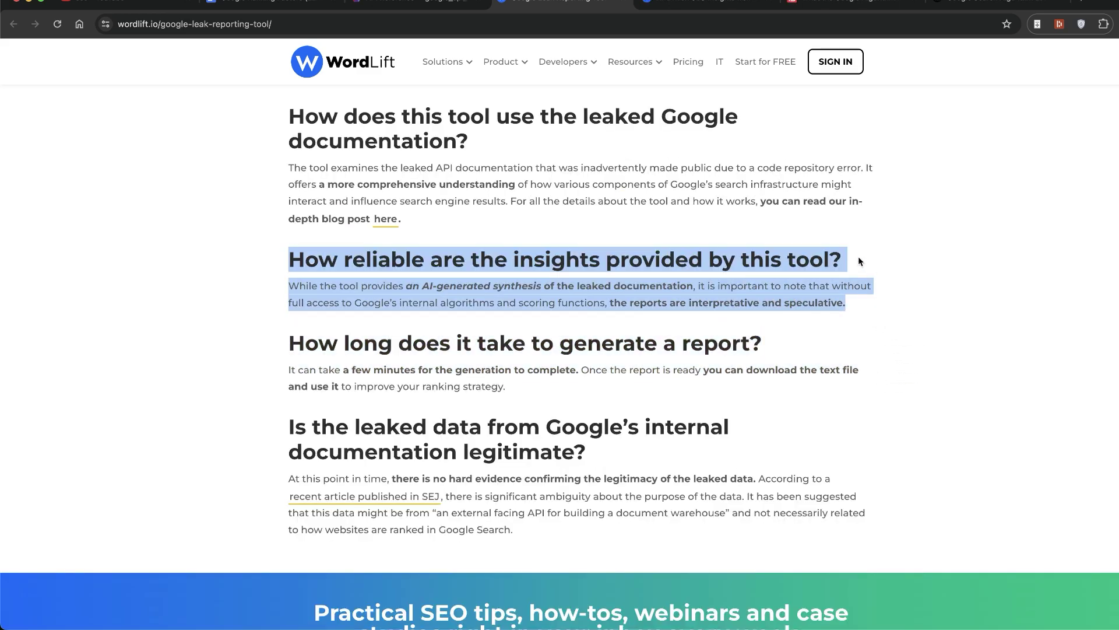
left_click(751, 239)
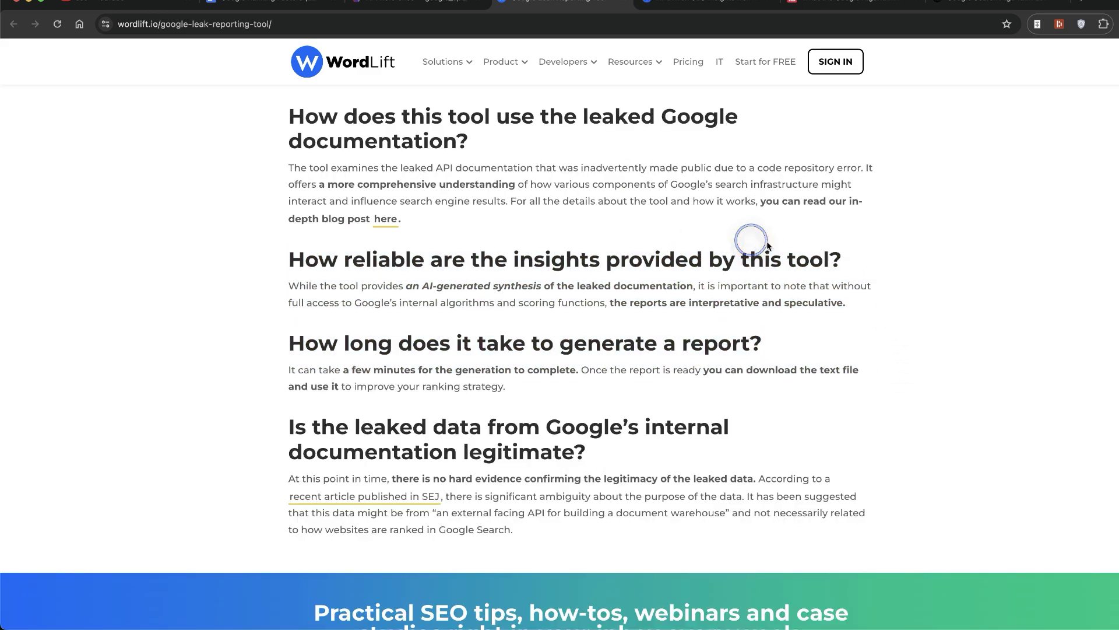
left_click_drag(845, 305, 762, 302)
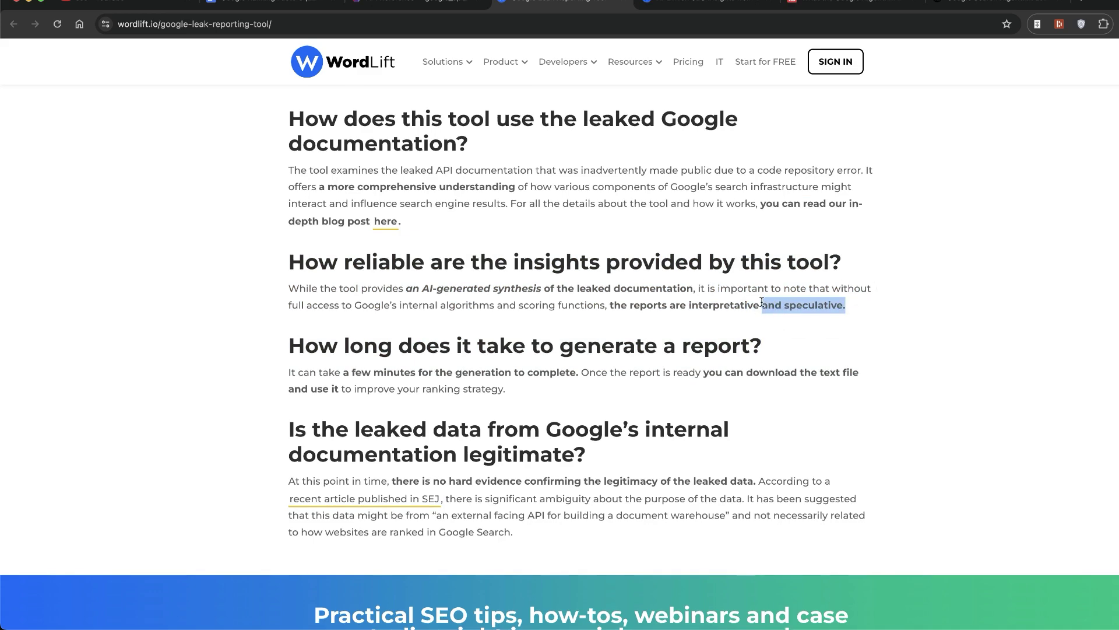
Scroll through WordLift's blog post about the tool, then close it to return.
left_click(671, 7)
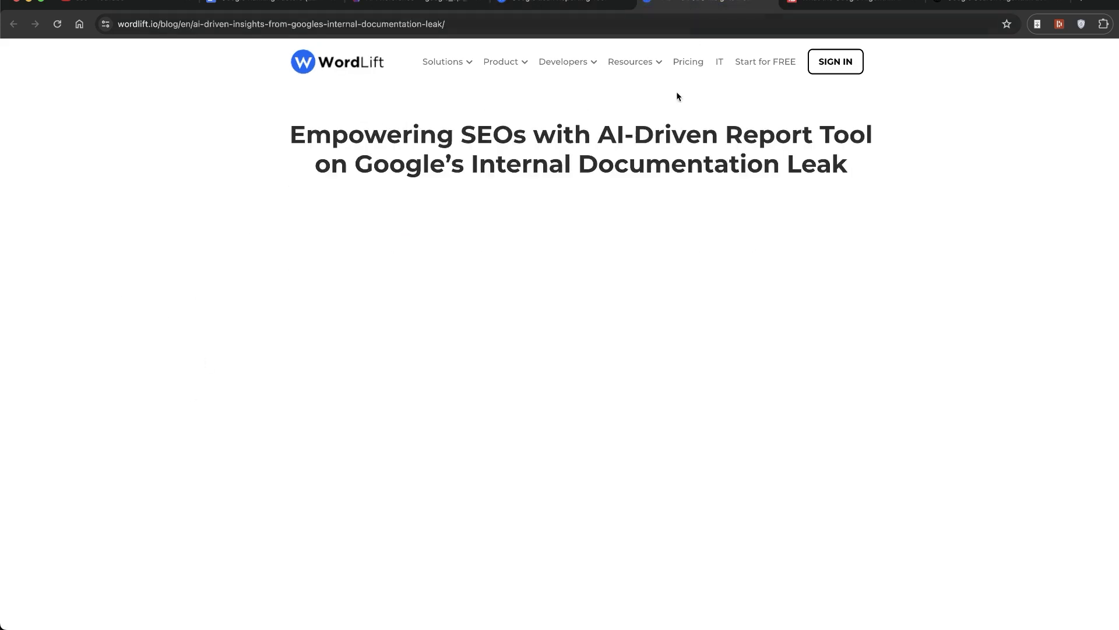
scroll(590, 342, "down", 1)
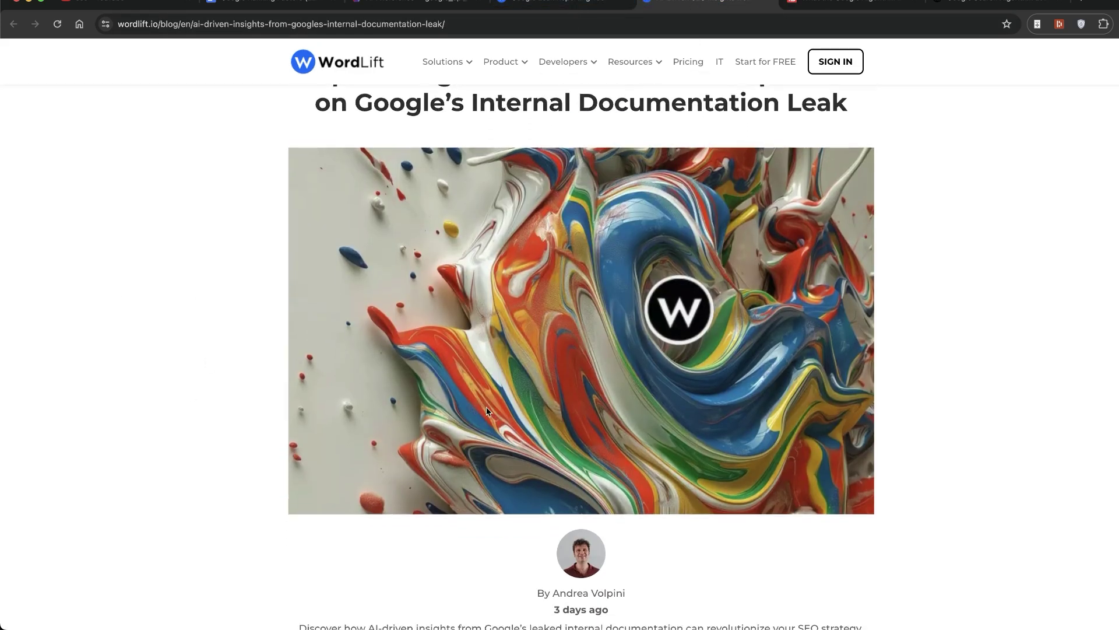
scroll(525, 408, "down", 8)
scroll(504, 447, "up", 1)
scroll(503, 447, "down", 10)
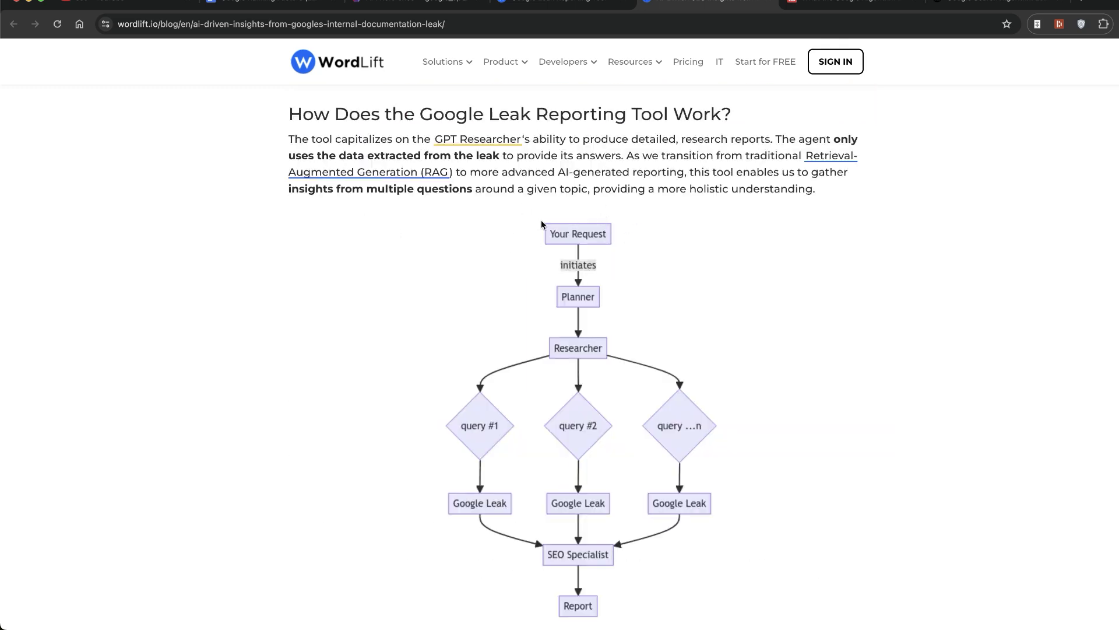
scroll(614, 292, "down", 5)
scroll(300, 225, "down", 3)
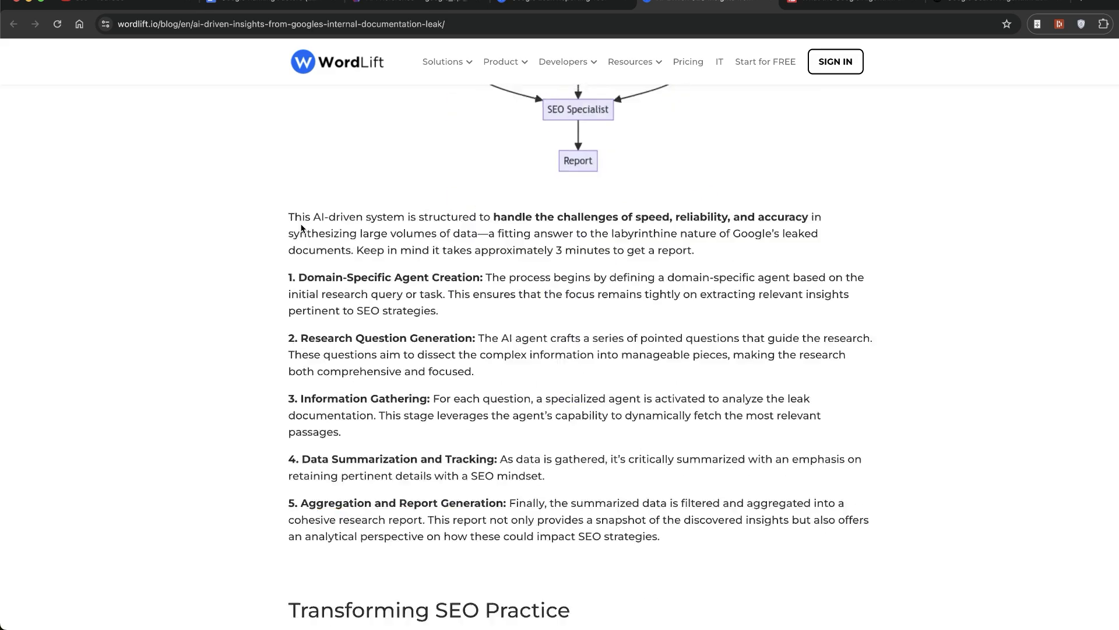
scroll(327, 245, "down", 5)
scroll(344, 239, "down", 3)
scroll(344, 239, "down", 3)
scroll(525, 233, "up", 10)
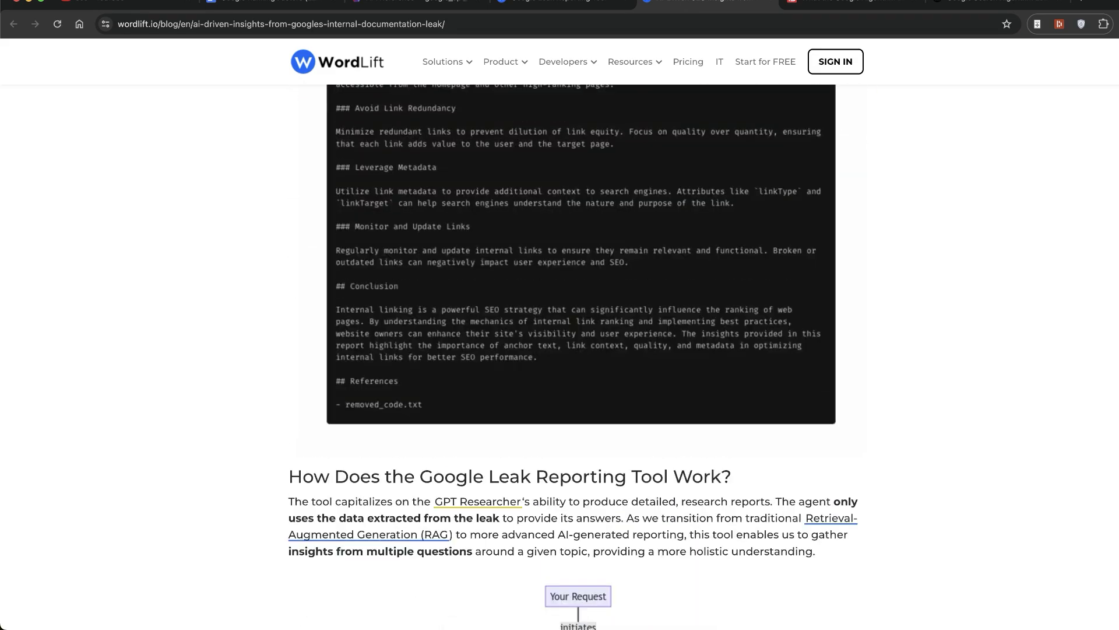
key("super+w")
scroll(568, 315, "up", 15)
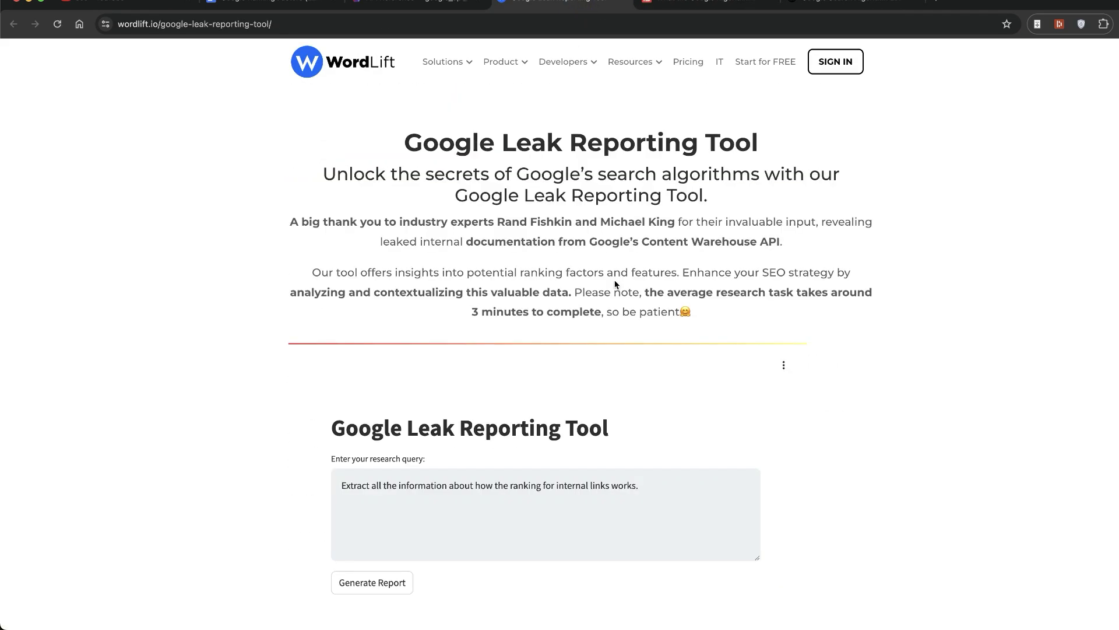
Append 'Give me actionable ways to use it.' to the internal-links query and generate the report.
left_click(518, 532)
scroll(473, 242, "down", 8)
scroll(472, 242, "up", 3)
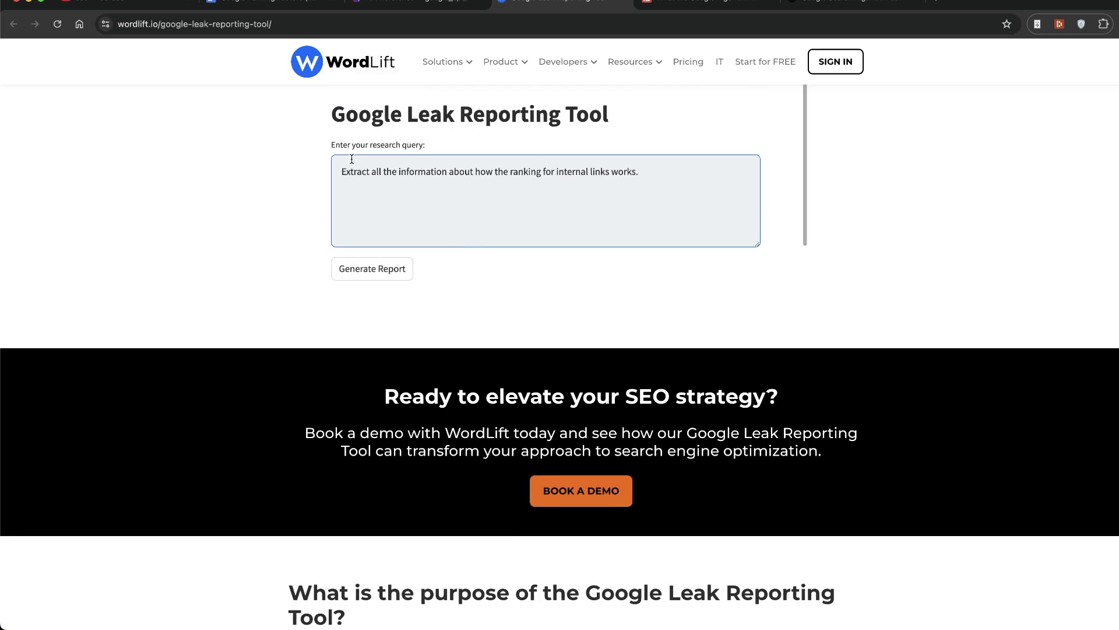
left_click_drag(345, 171, 676, 168)
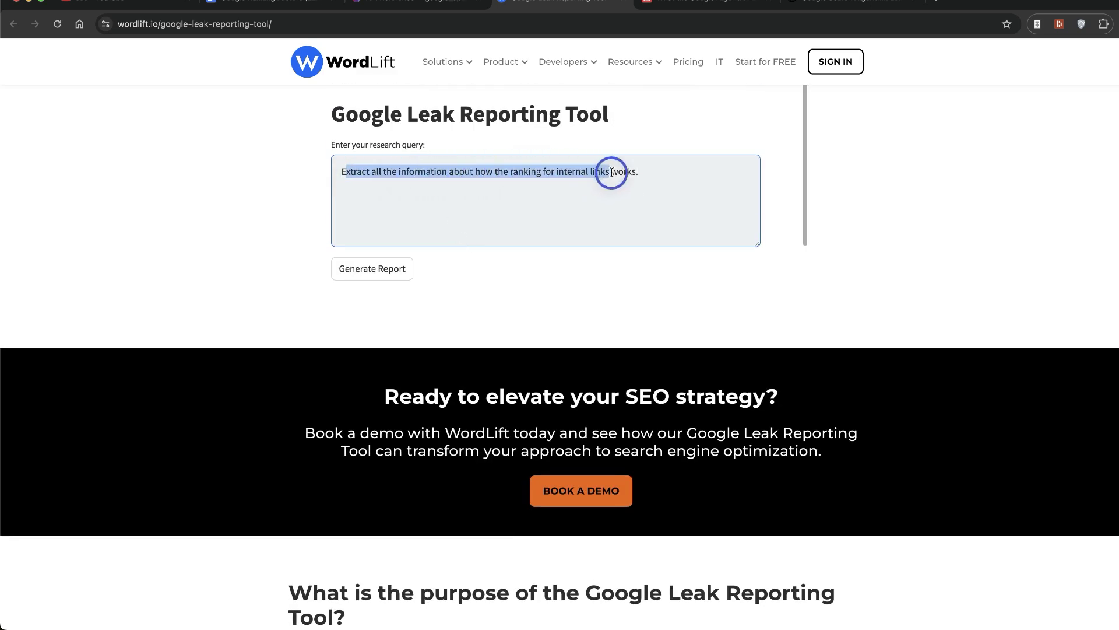
left_click(530, 215)
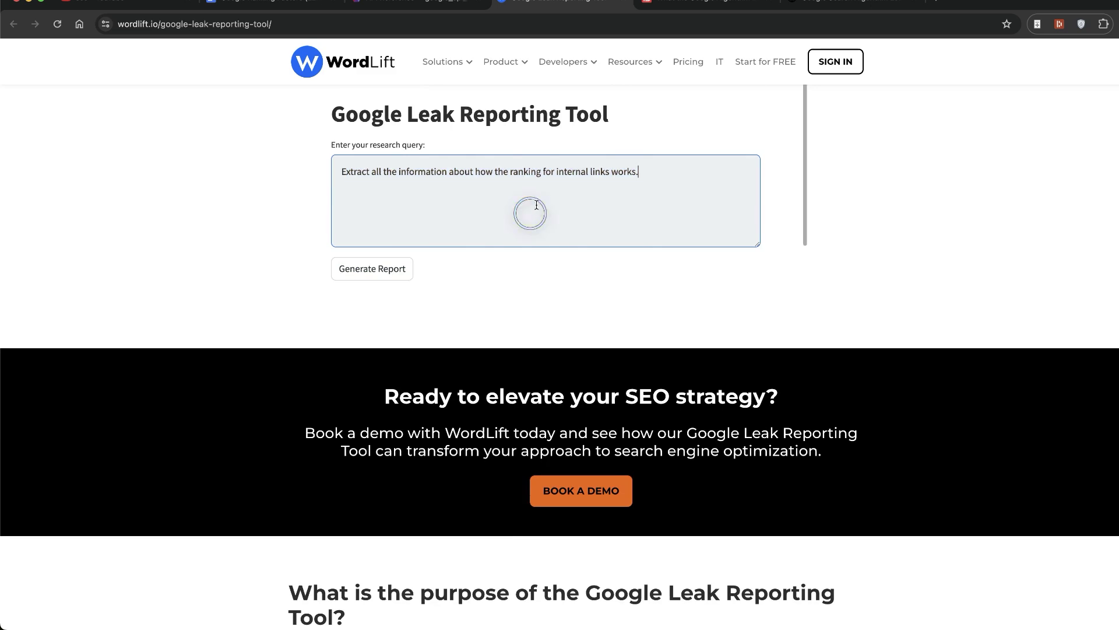
type("Giv")
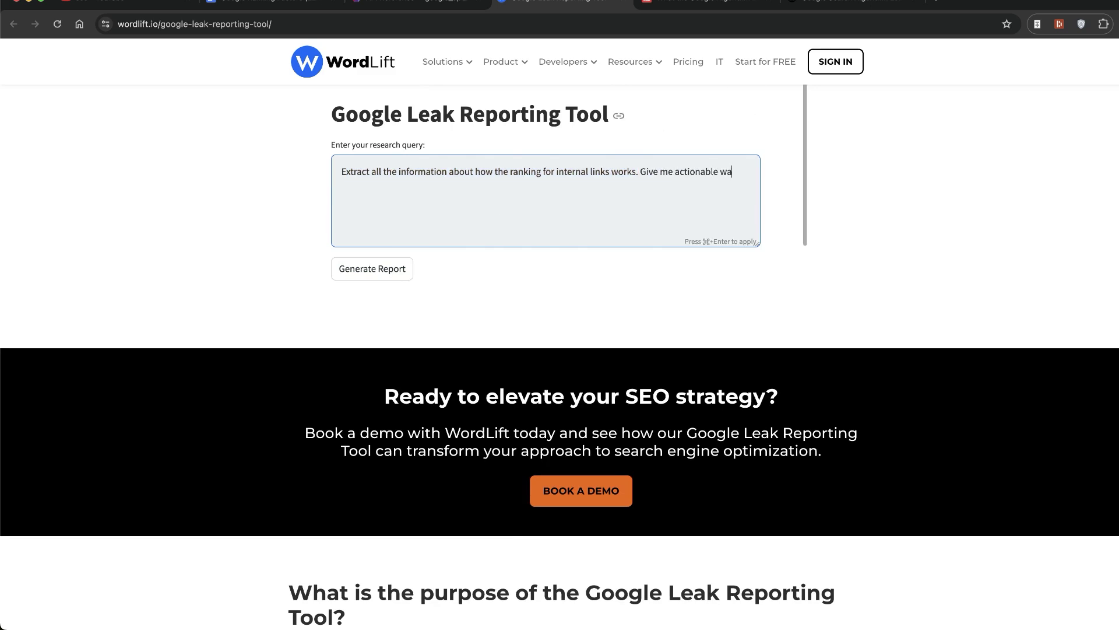
left_click(371, 274)
scroll(338, 269, "up", 2)
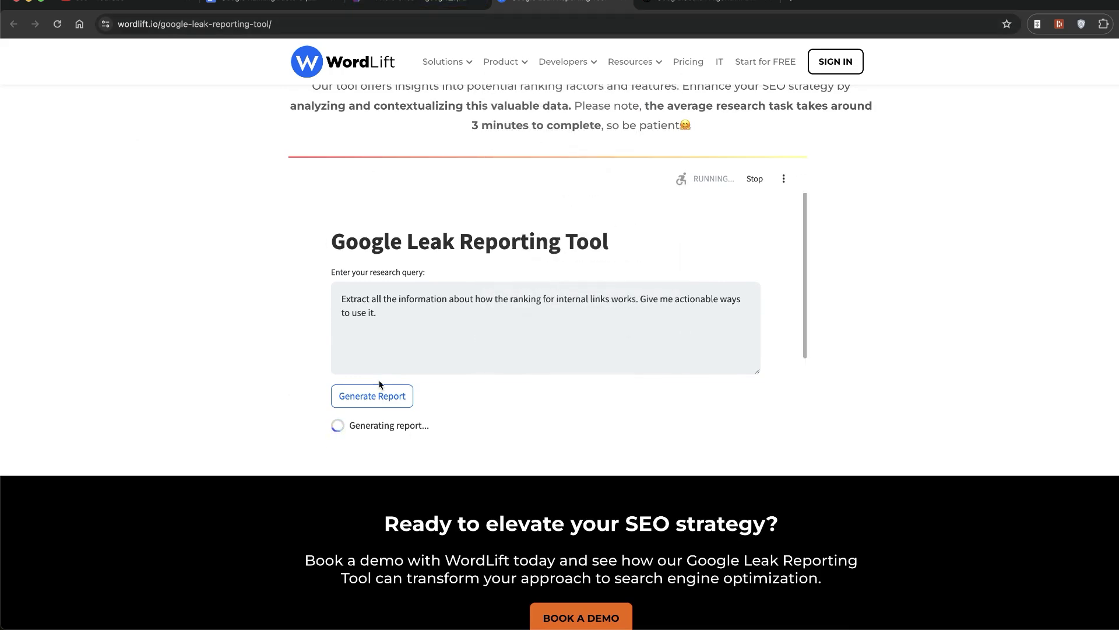
In HexDocs, highlight the AbuseiamAgeRestriction attribute descriptions.
key("ctrl+shift+Tab")
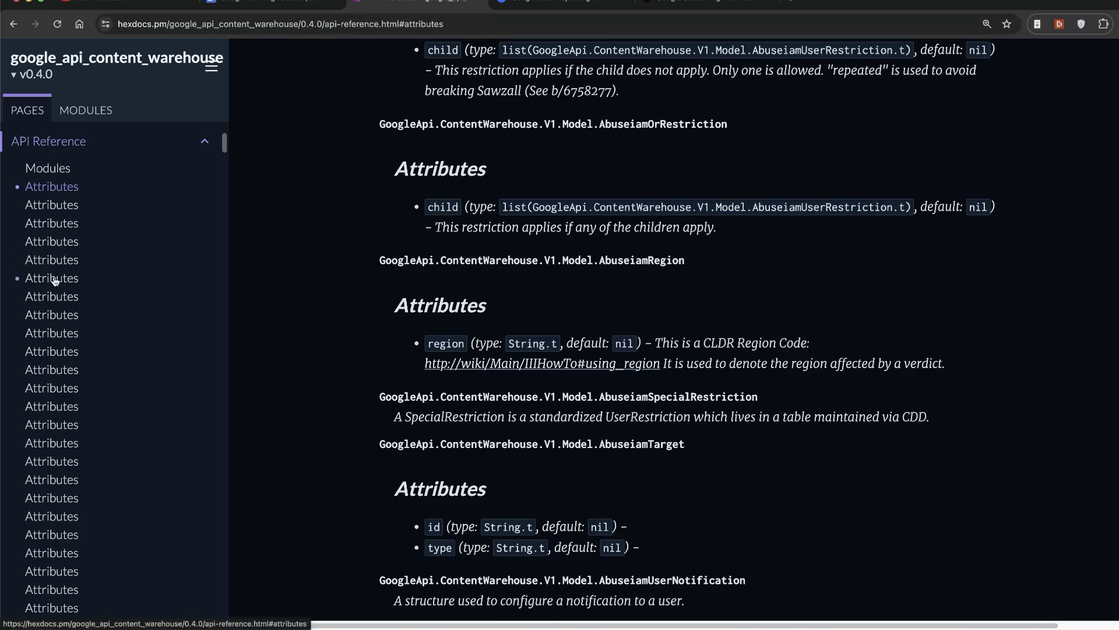
left_click(29, 284)
scroll(58, 326, "down", 1)
left_click(76, 346)
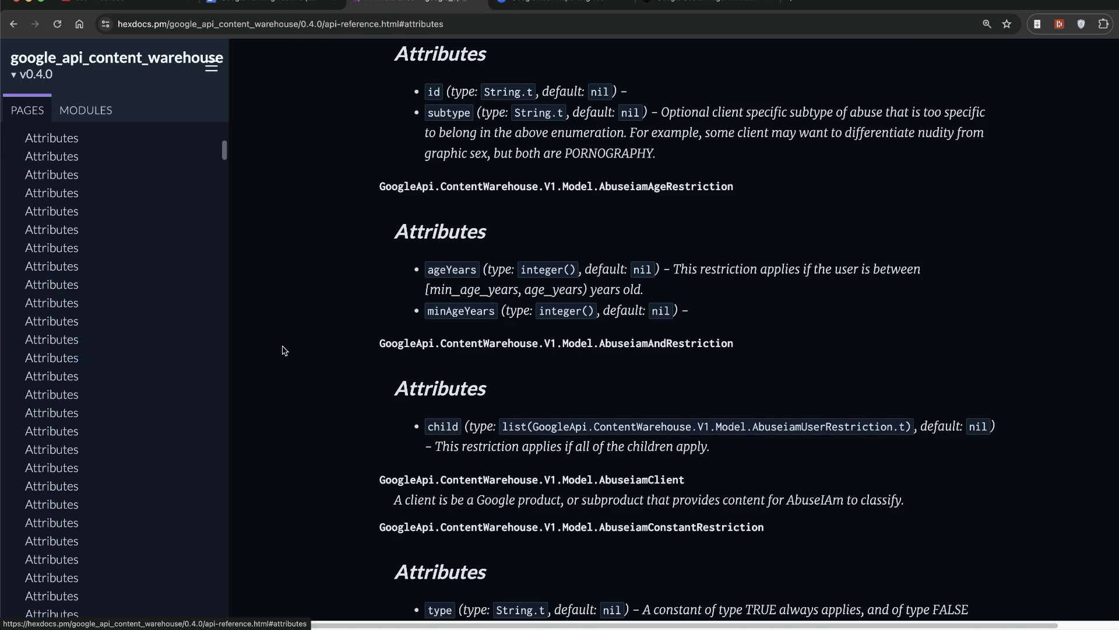
scroll(501, 318, "down", 2)
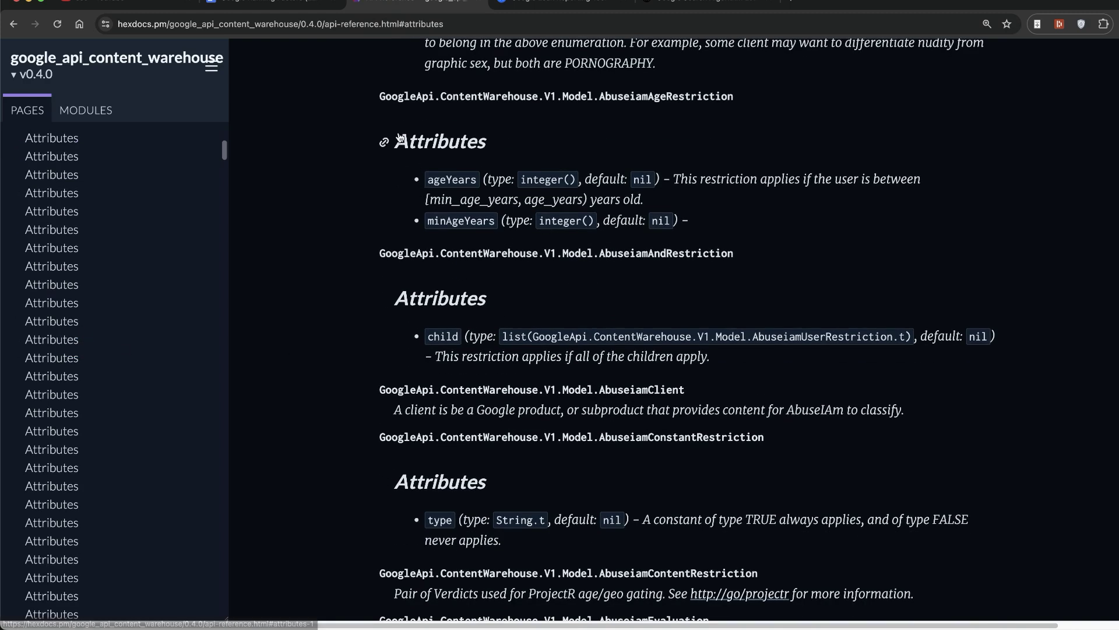
left_click_drag(528, 154, 729, 236)
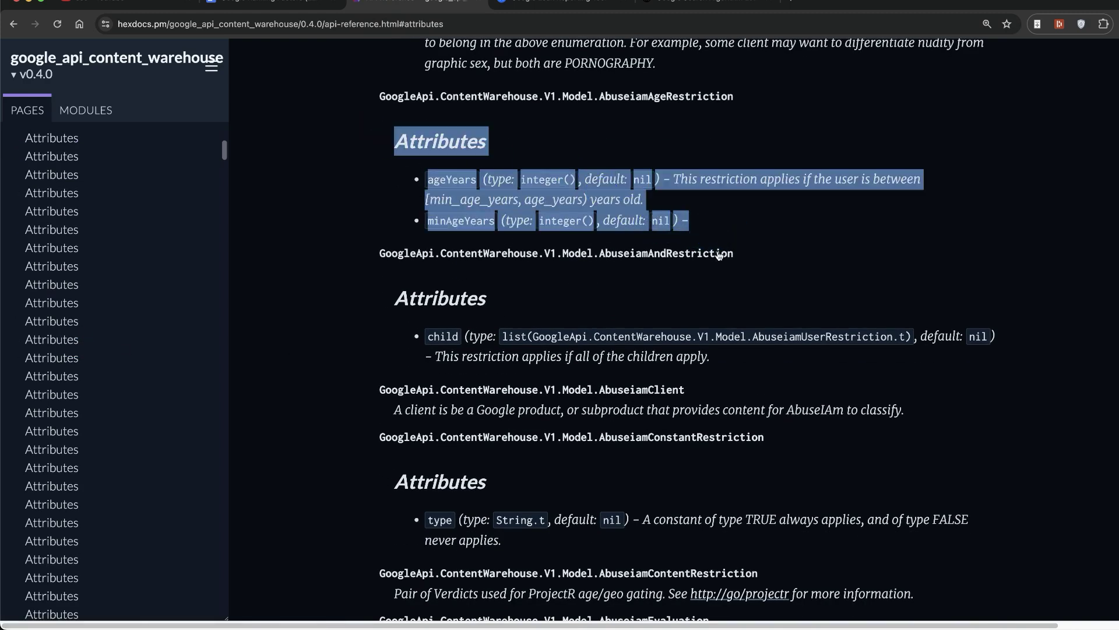
scroll(694, 327, "down", 1)
left_click(506, 349)
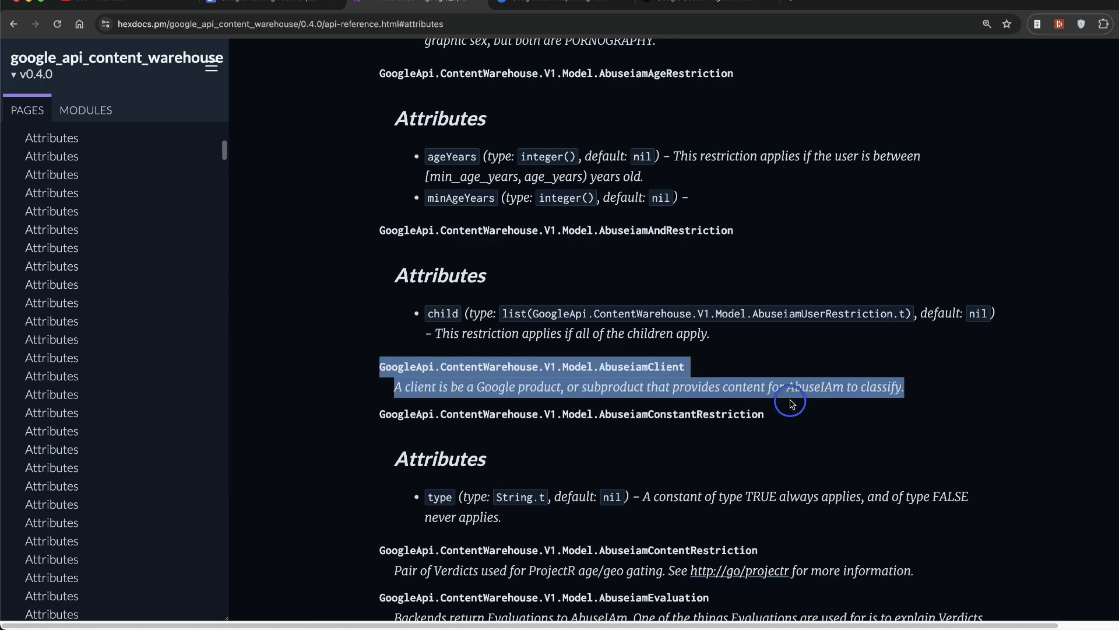
Highlight the AbuseiamClient description and scroll down to the Anchors and AnchorsAnchor sections.
left_click_drag(535, 354, 794, 408)
scroll(797, 412, "down", 6)
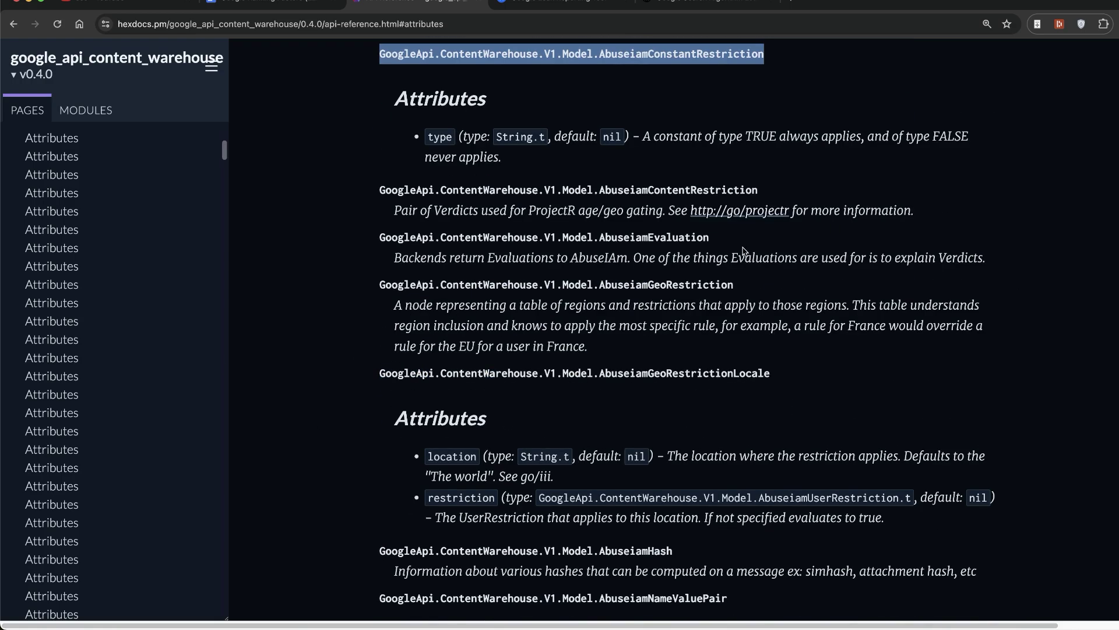
scroll(743, 251, "down", 10)
scroll(845, 470, "down", 2)
scroll(833, 413, "down", 1)
scroll(834, 406, "down", 6)
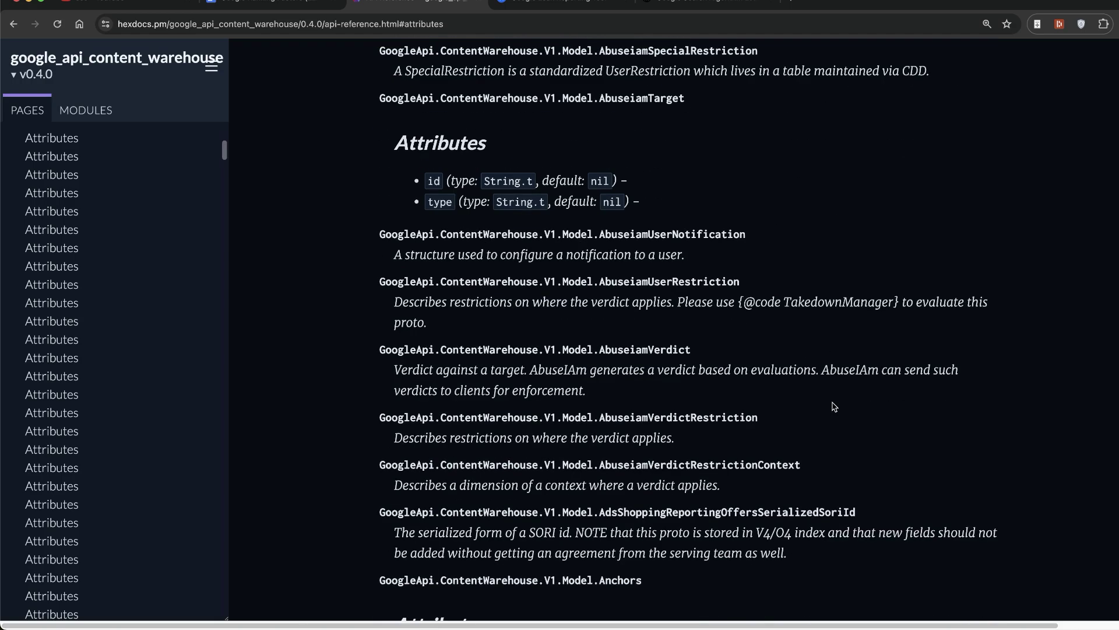
scroll(850, 315, "down", 8)
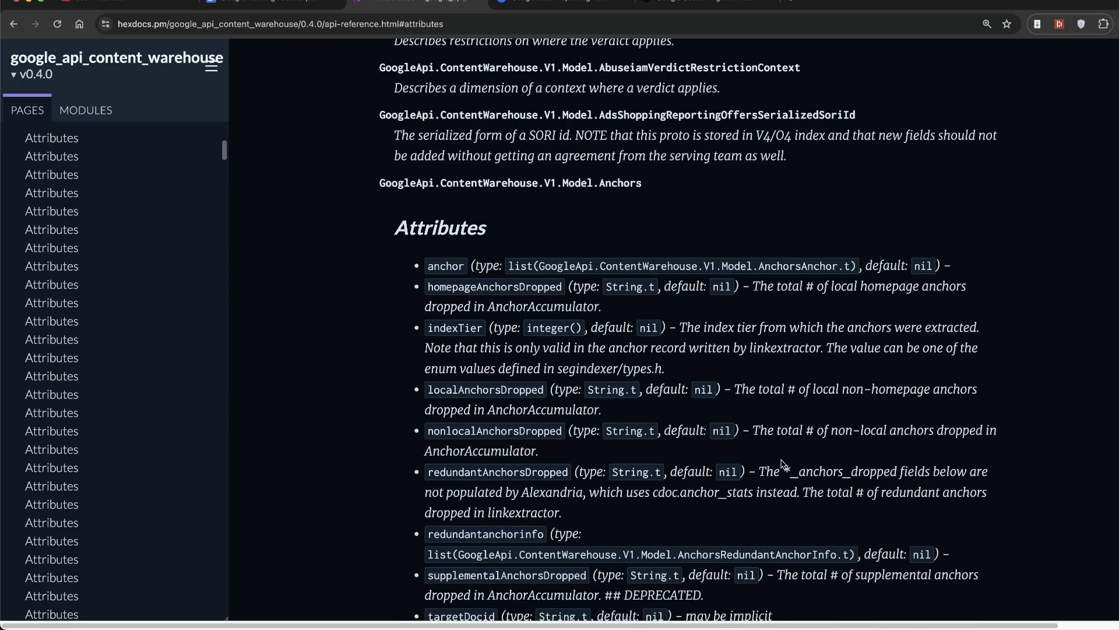
scroll(783, 448, "down", 1)
scroll(784, 449, "down", 7)
scroll(787, 455, "down", 1)
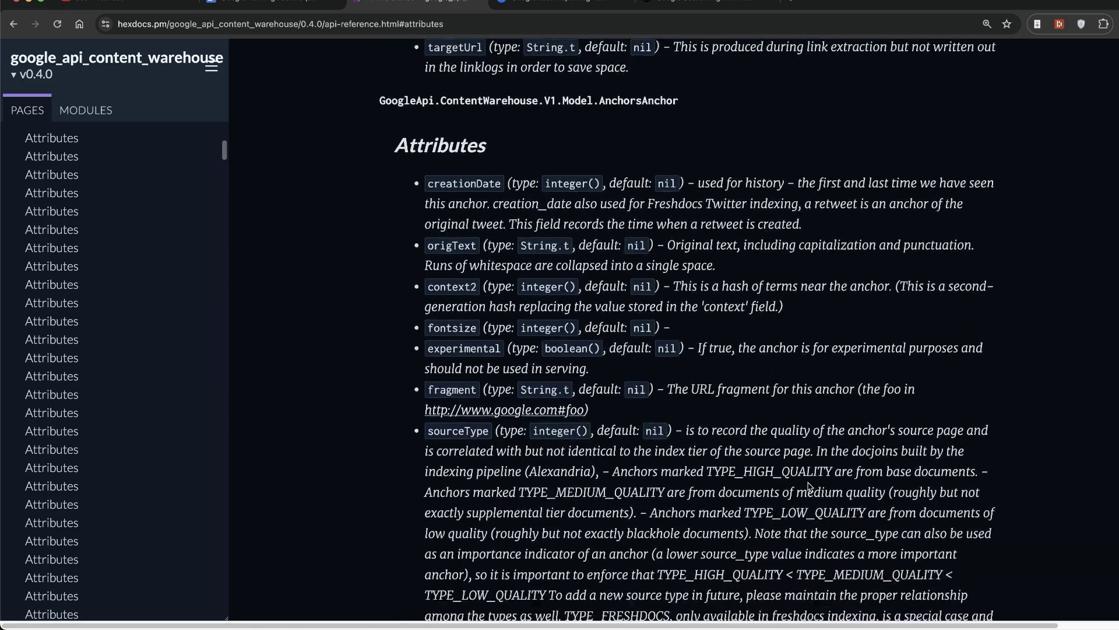
scroll(796, 472, "down", 7)
scroll(804, 493, "down", 7)
key("ctrl+Tab")
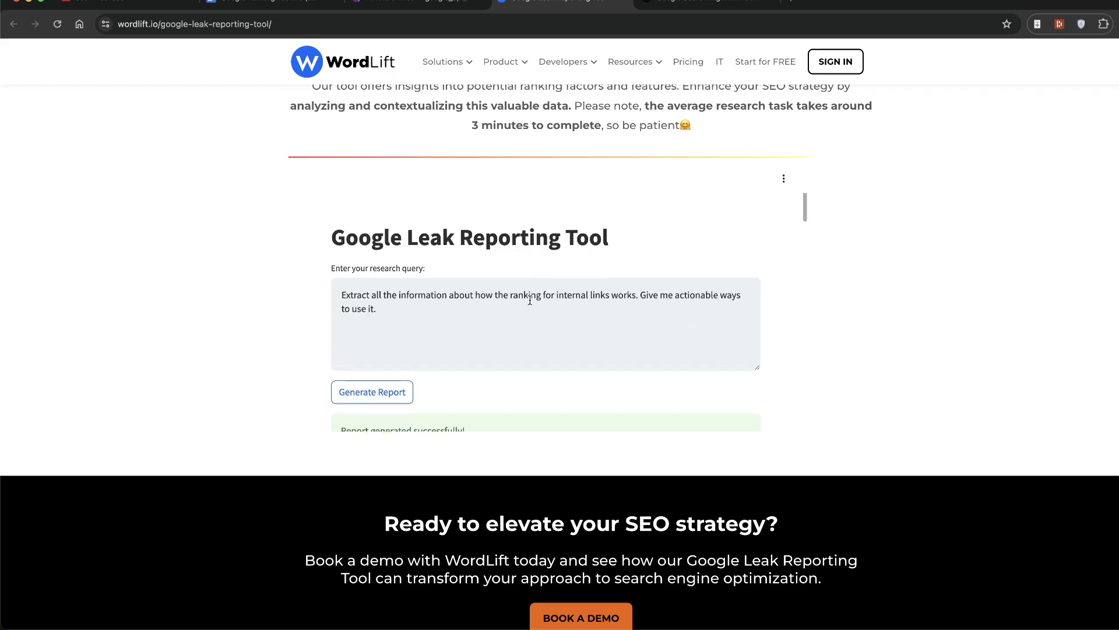
scroll(492, 251, "down", 1)
scroll(458, 278, "down", 10)
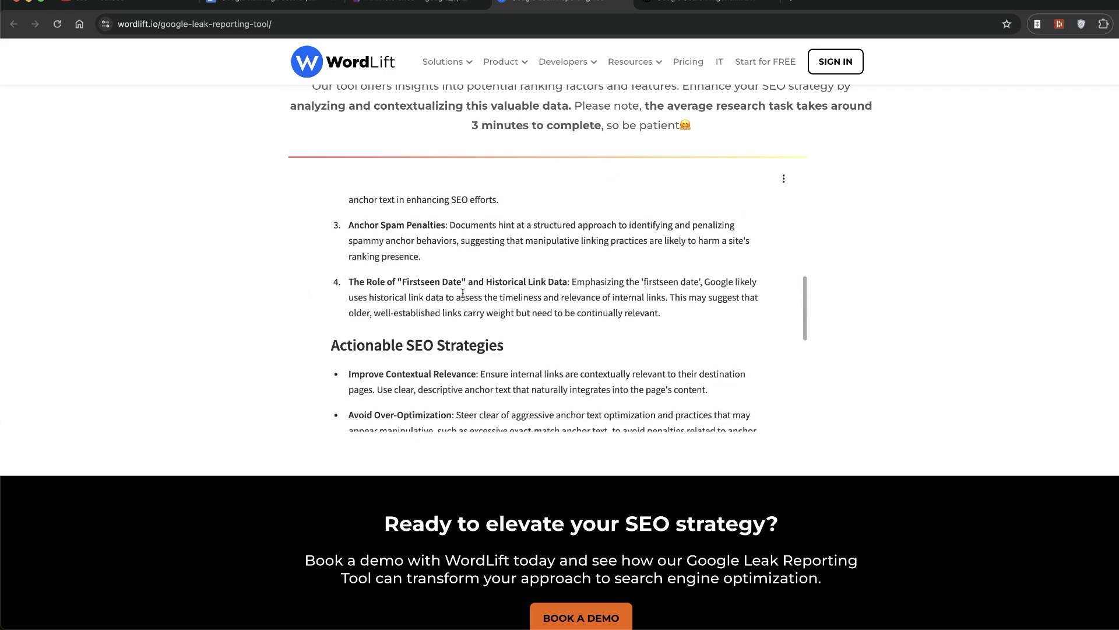
scroll(458, 277, "up", 5)
scroll(463, 295, "down", 1)
scroll(441, 270, "up", 3)
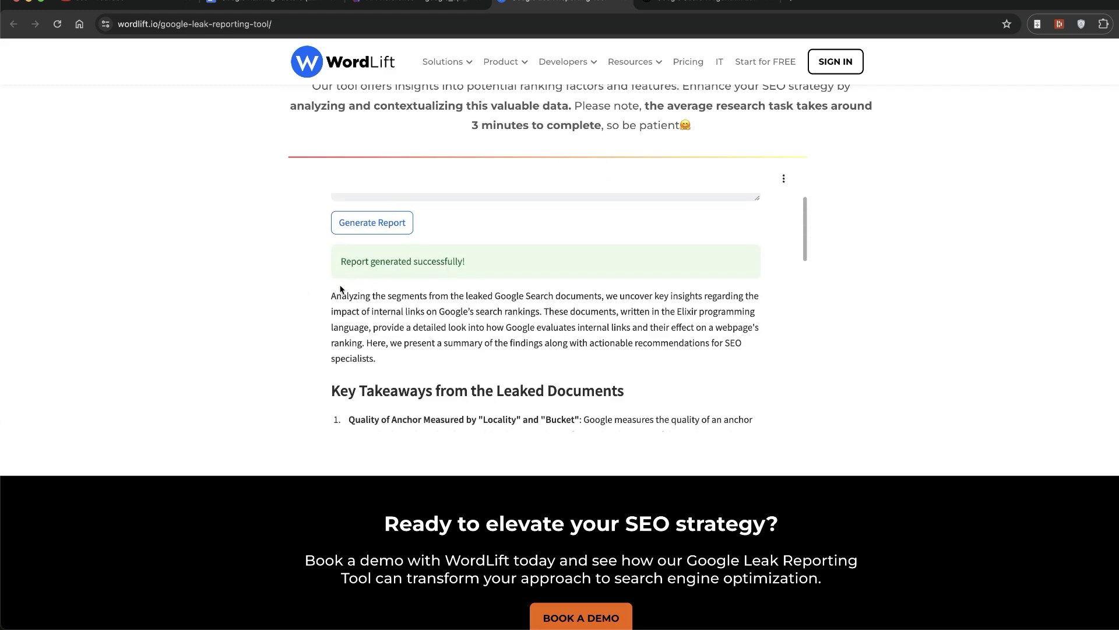
left_click_drag(332, 295, 562, 367)
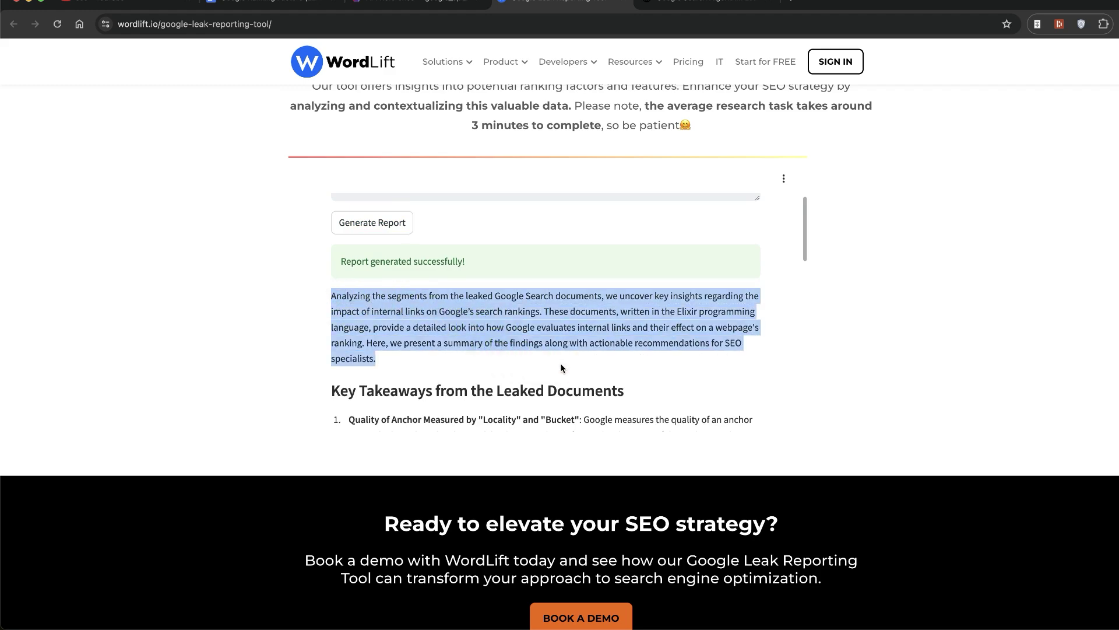
scroll(562, 368, "down", 4)
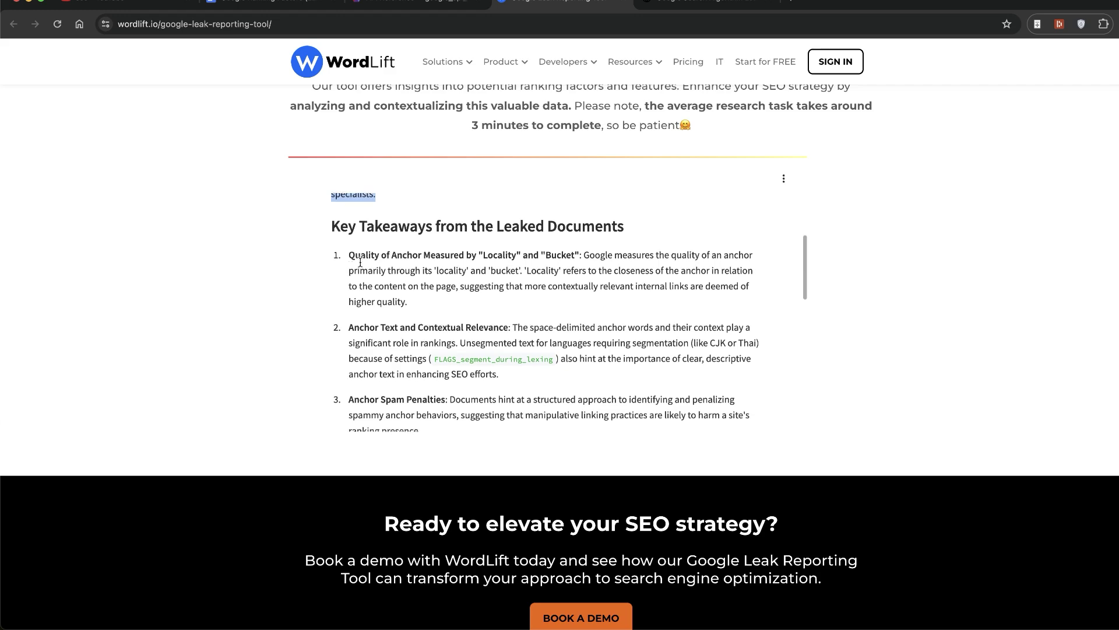
triple_click(361, 226)
left_click(680, 237)
scroll(358, 237, "down", 3)
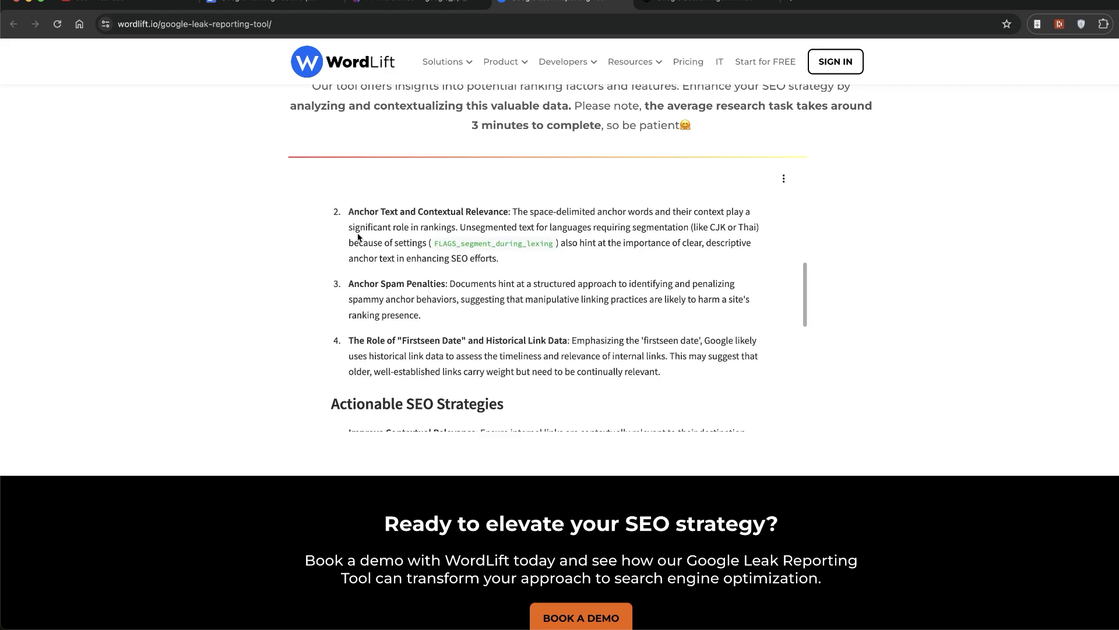
scroll(359, 237, "up", 2)
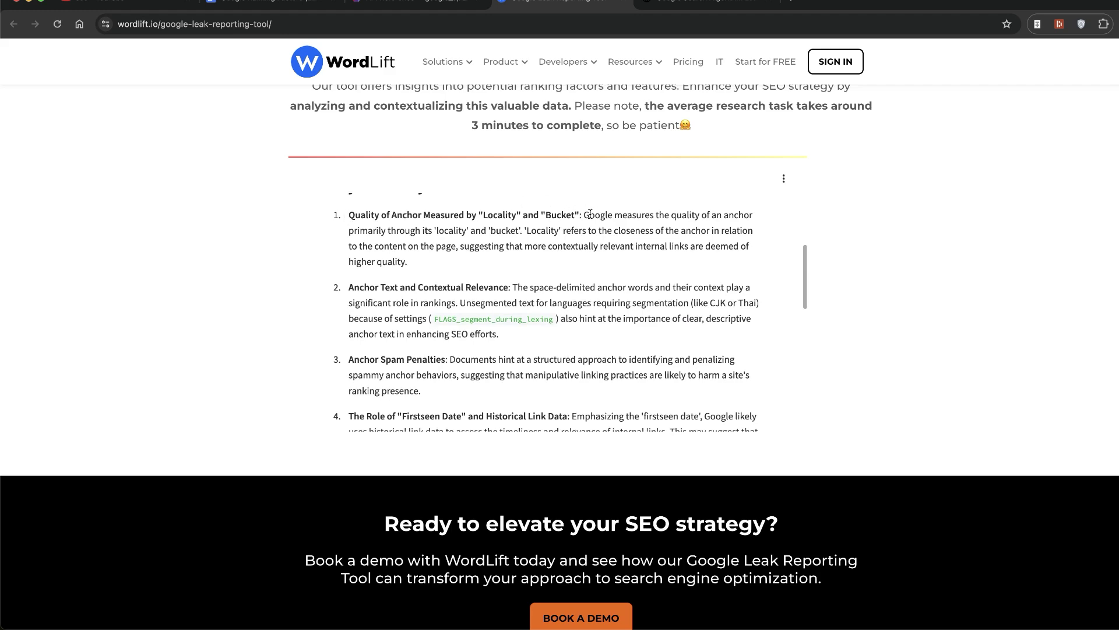
mouse_move(590, 214)
left_mouse_down()
mouse_move(739, 222)
mouse_move(536, 232)
left_mouse_up()
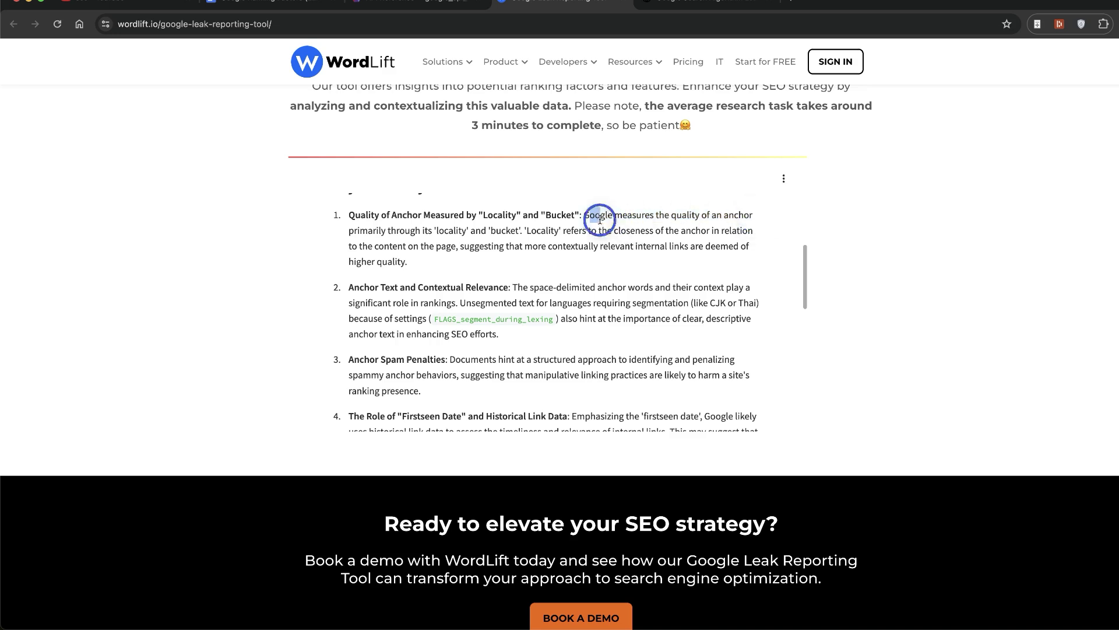
scroll(534, 228, "down", 2)
triple_click(533, 224)
left_click(534, 223)
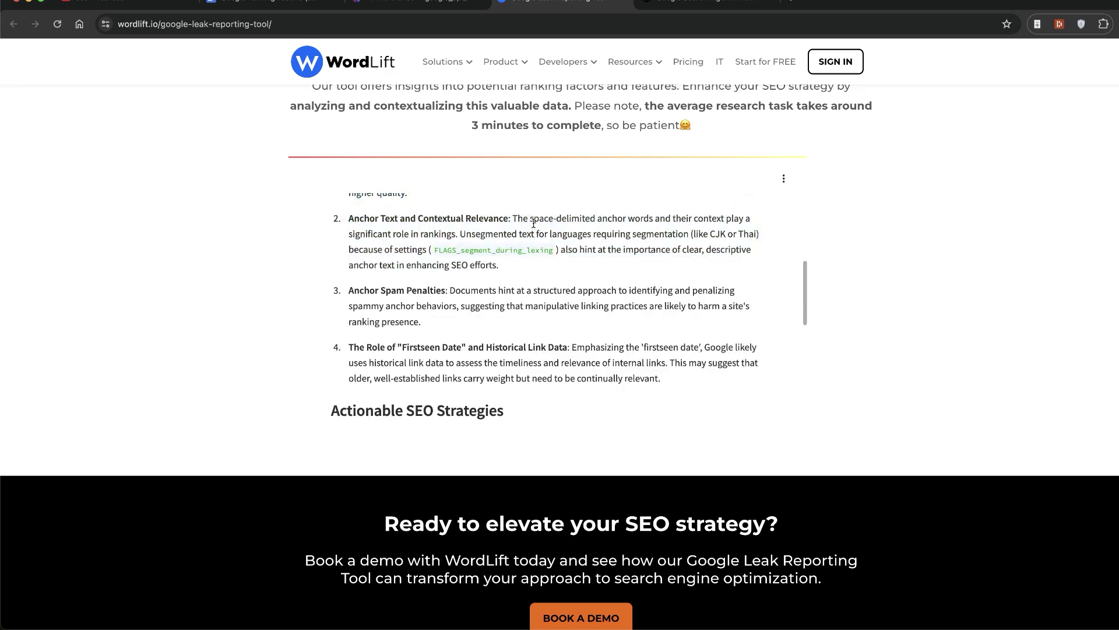
double_click(495, 248)
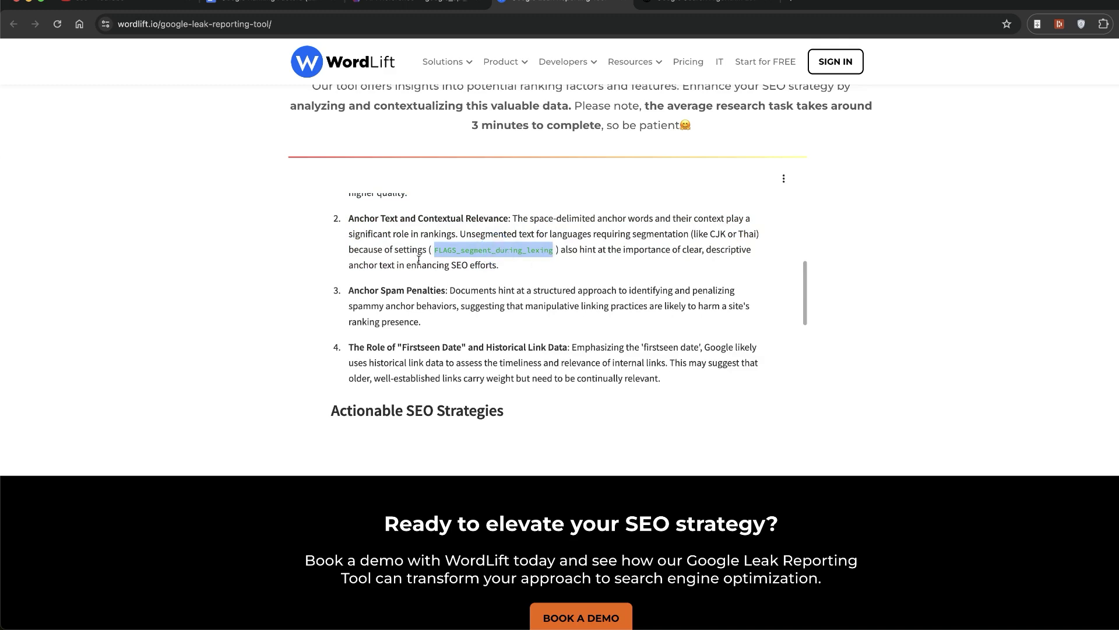
left_click(392, 284)
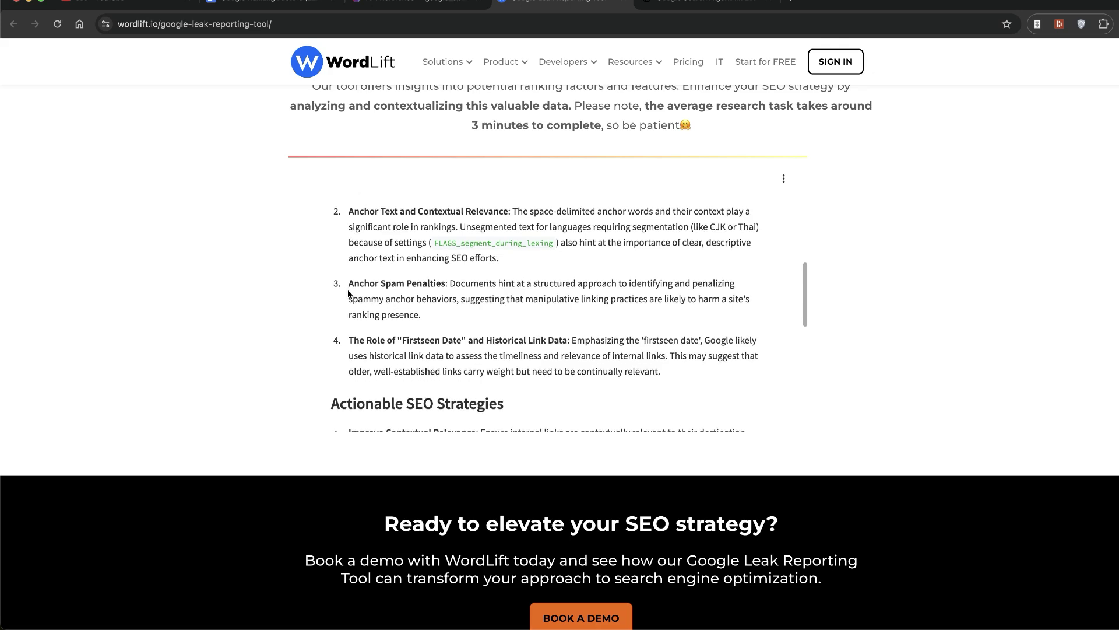
left_click_drag(348, 290, 443, 289)
scroll(348, 248, "down", 4)
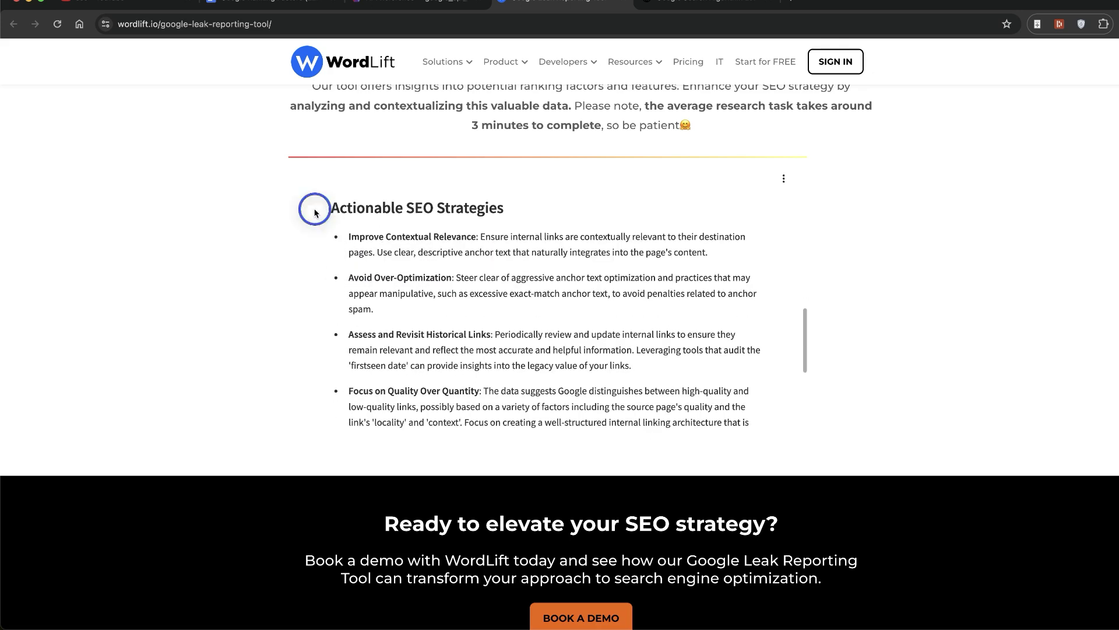
left_click_drag(313, 212, 532, 218)
scroll(530, 220, "down", 3)
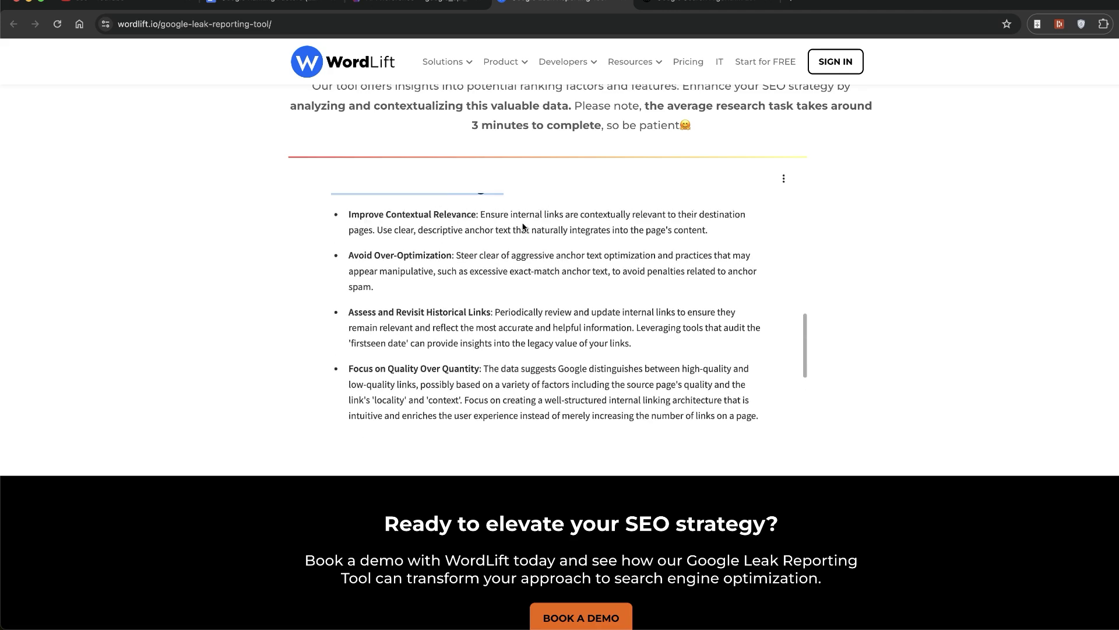
scroll(523, 227, "up", 1)
left_click_drag(333, 270, 465, 267)
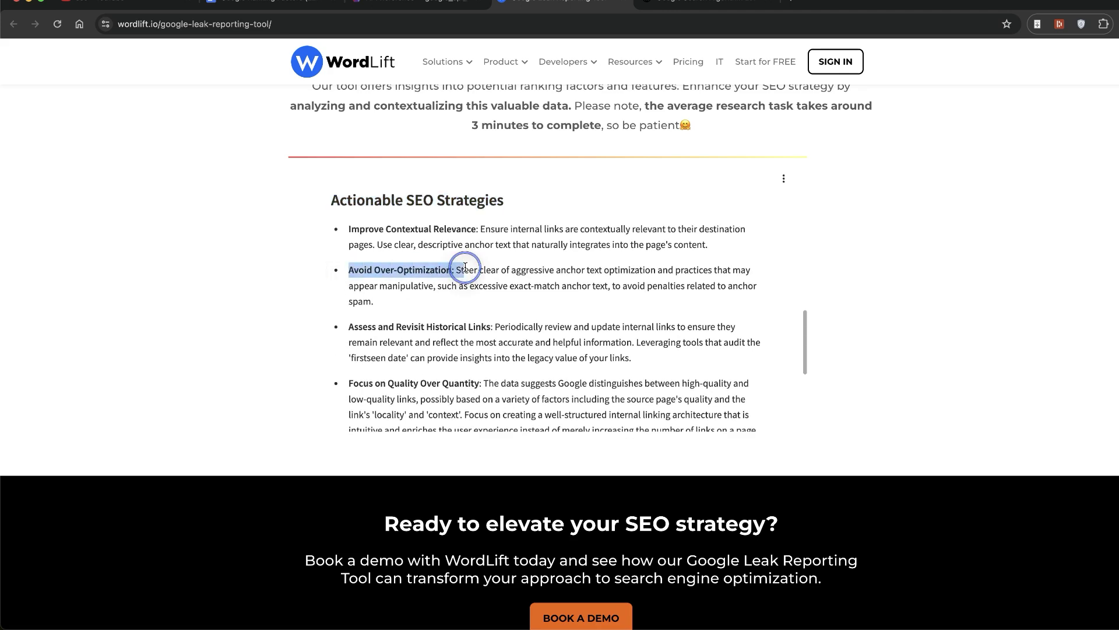
scroll(343, 341, "down", 1)
left_click_drag(335, 373, 481, 372)
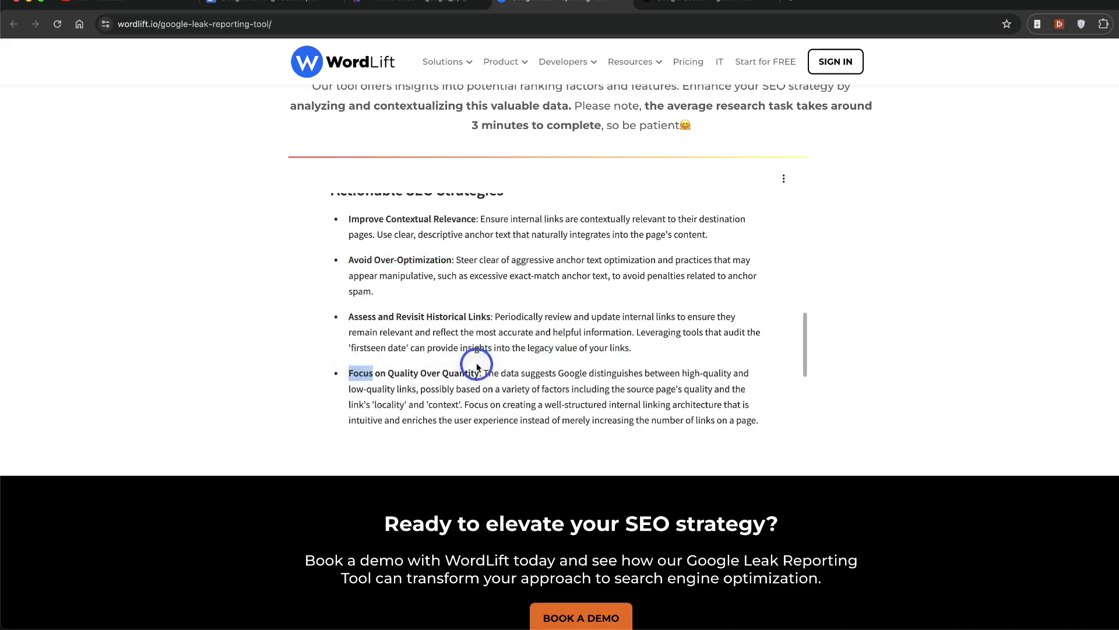
left_click_drag(337, 219, 485, 220)
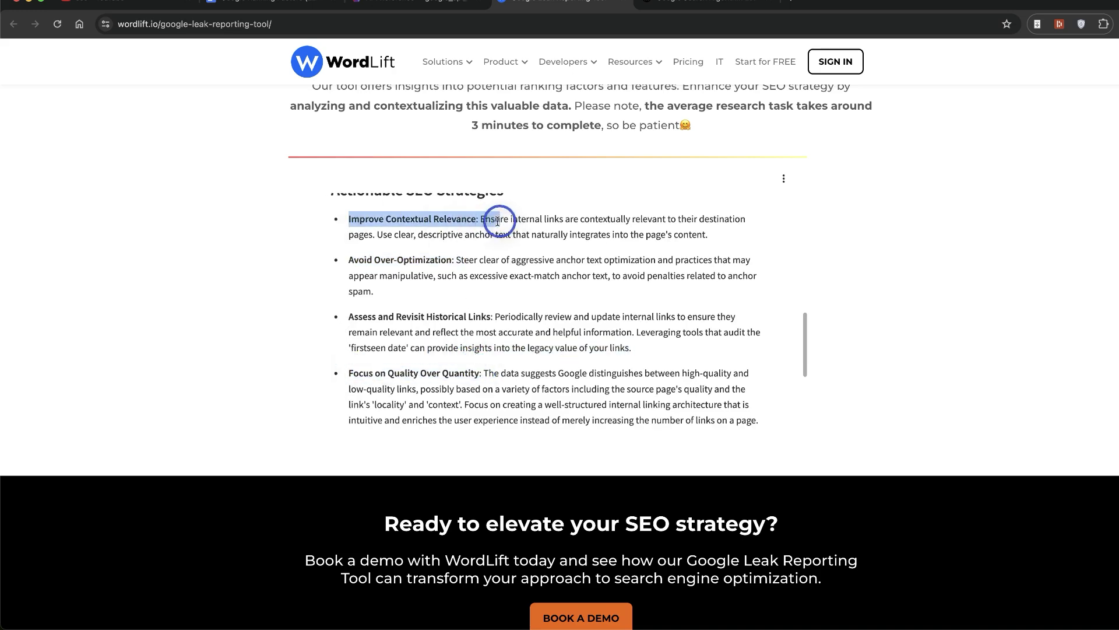
scroll(496, 241, "down", 1)
scroll(496, 241, "down", 2)
scroll(460, 313, "up", 20)
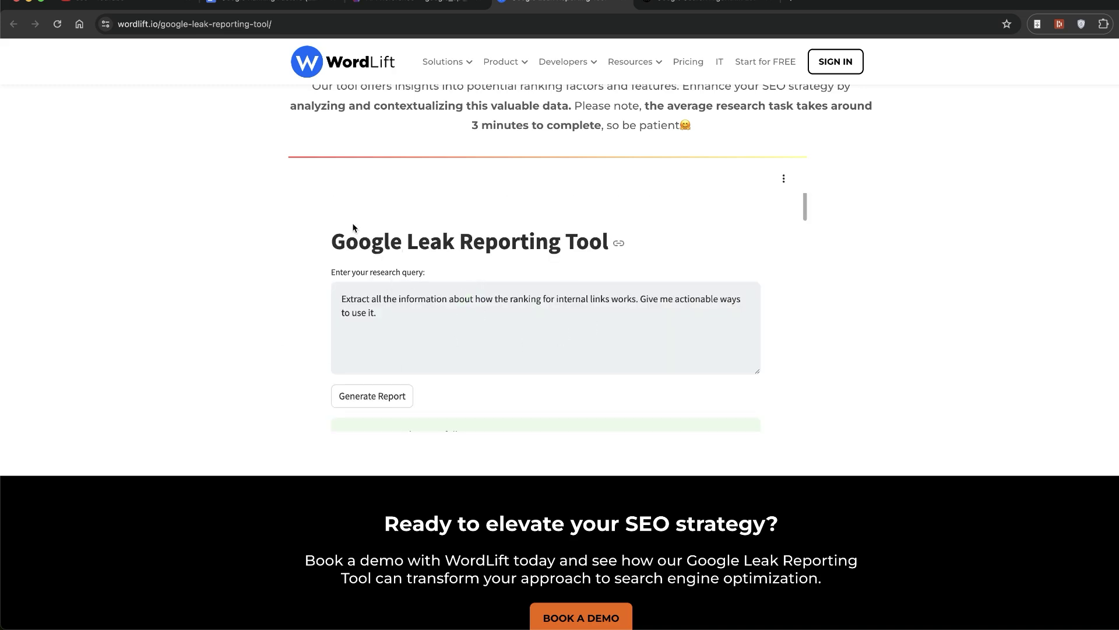
left_click_drag(331, 234, 700, 259)
scroll(612, 240, "down", 5)
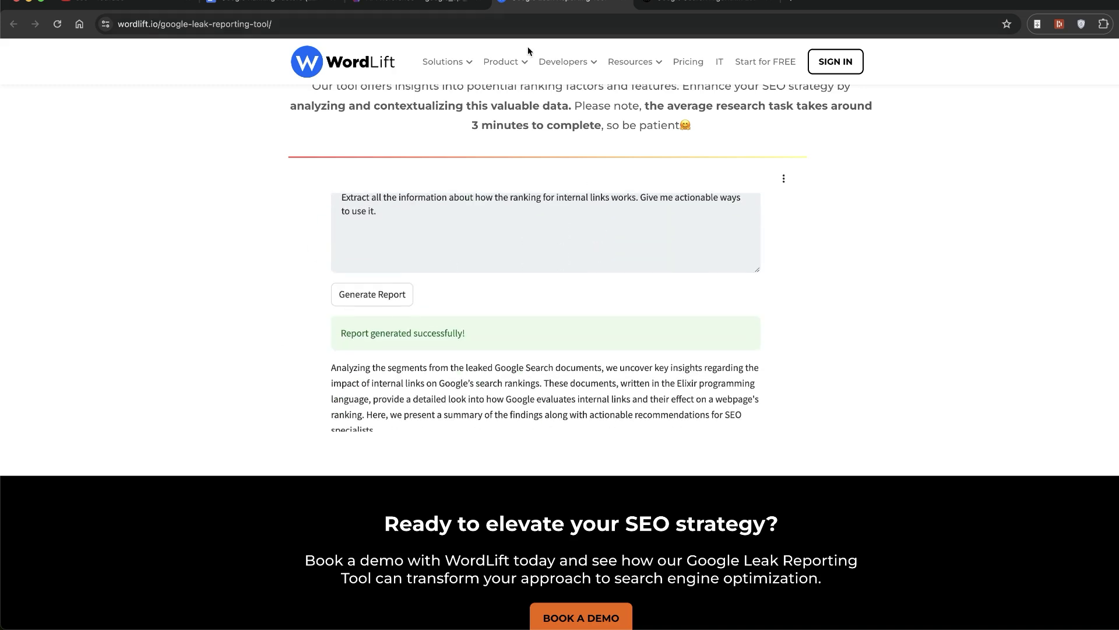
left_click(315, 3)
left_click(554, 2)
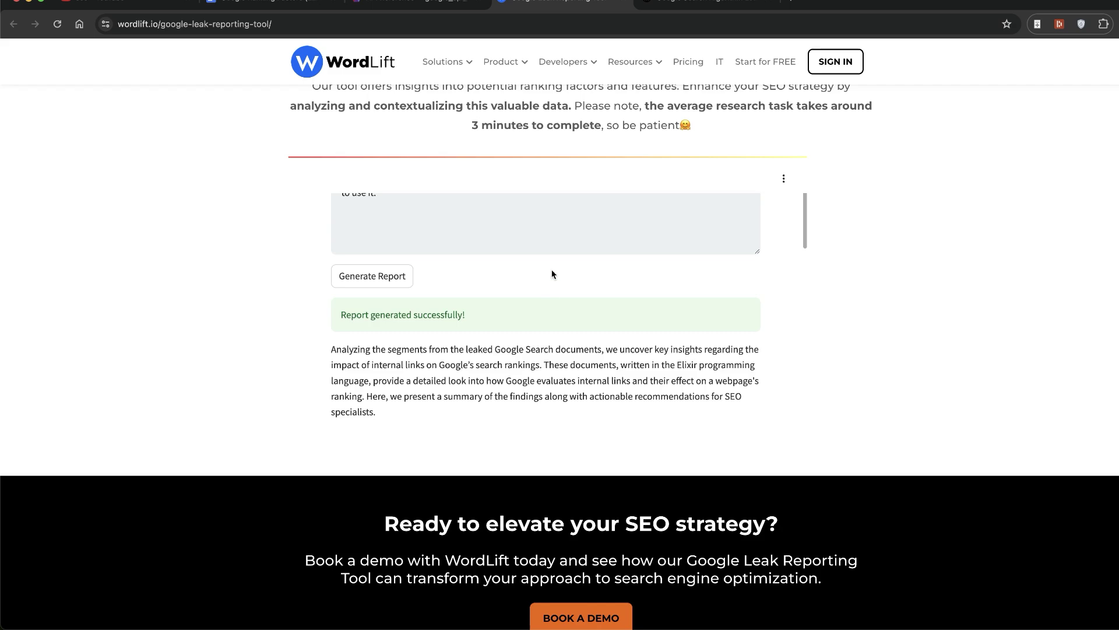
left_click_drag(666, 329, 630, 297)
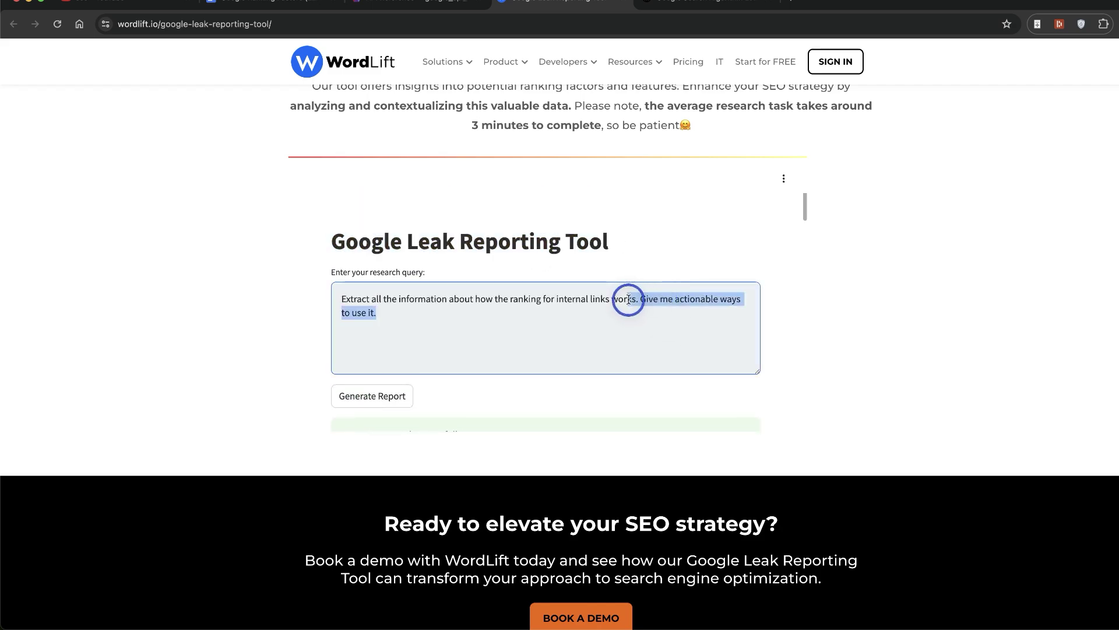
key("Left")
scroll(435, 320, "down", 3)
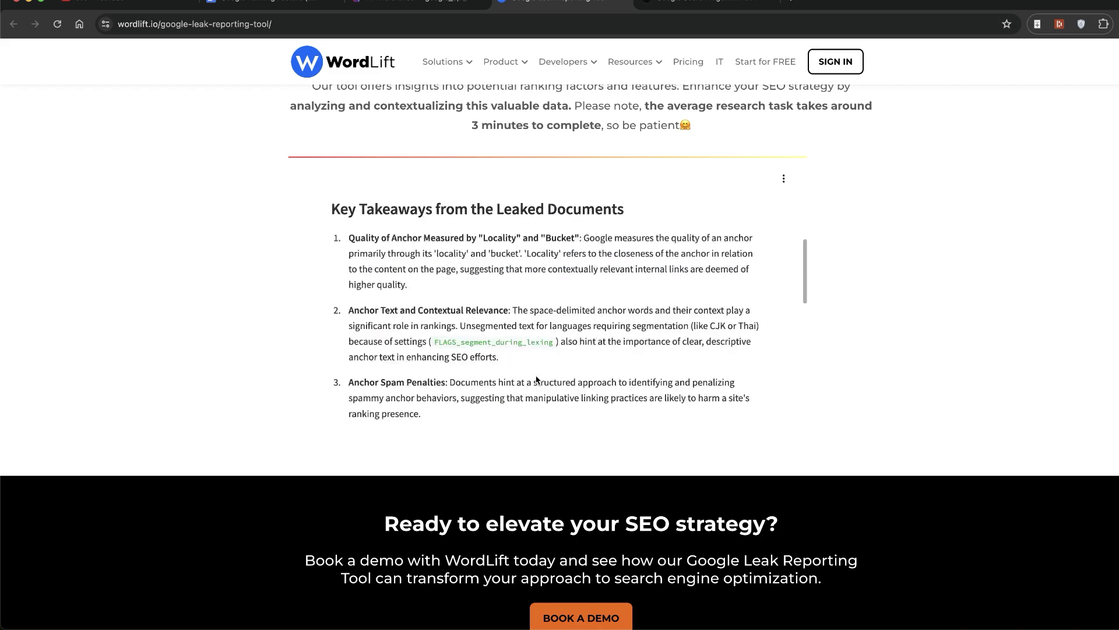
scroll(434, 320, "down", 4)
scroll(435, 321, "up", 1)
scroll(408, 292, "up", 1)
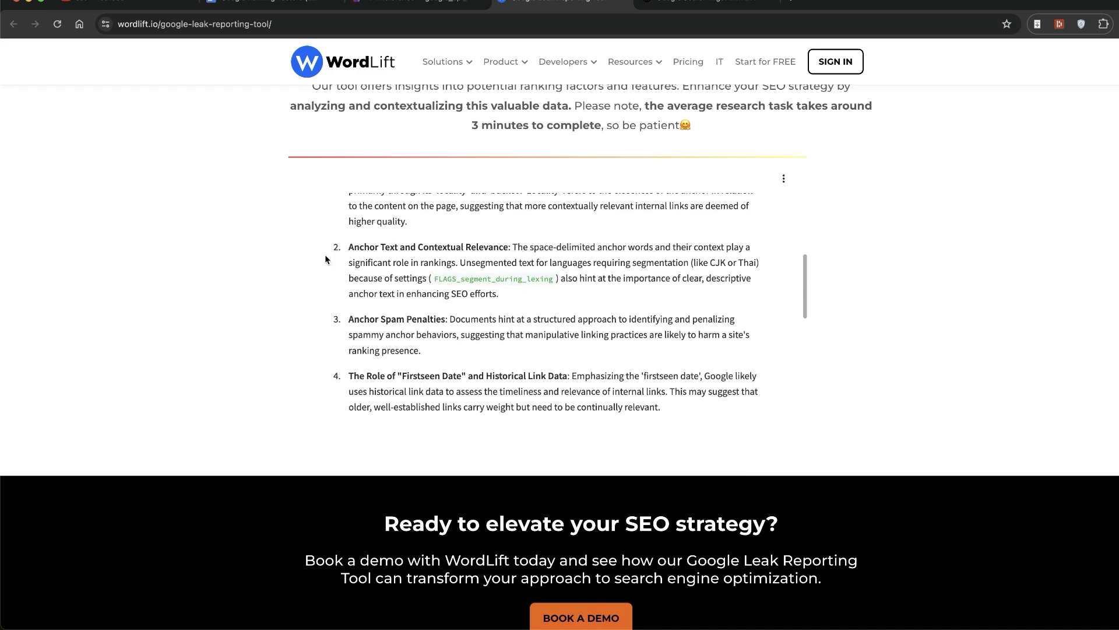
scroll(379, 262, "up", 1)
scroll(350, 233, "up", 1)
left_click_drag(324, 212, 597, 370)
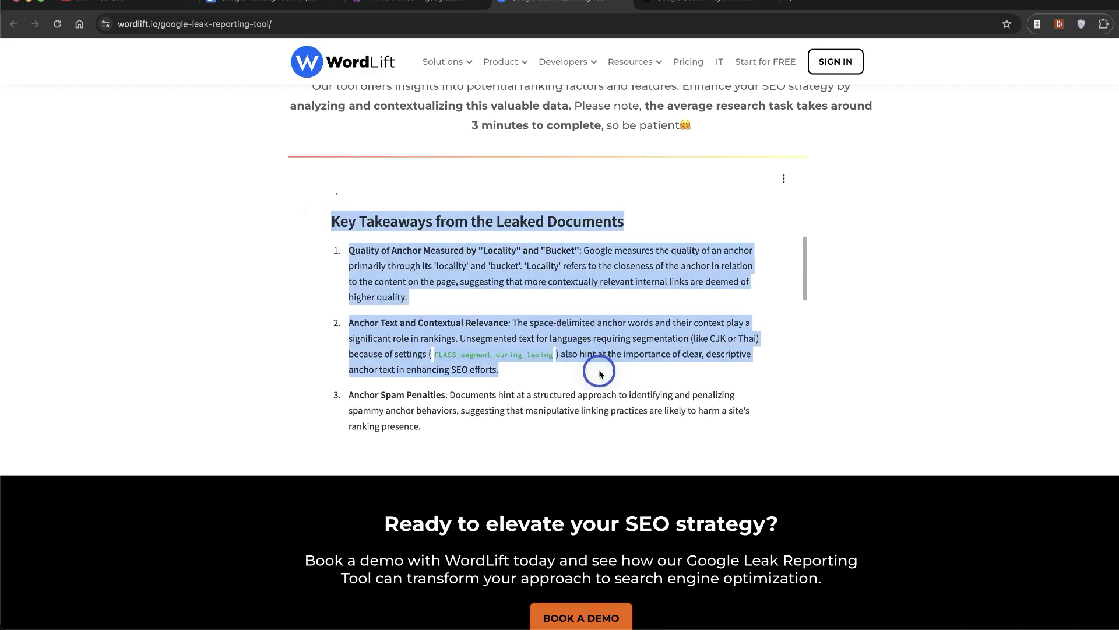
scroll(606, 371, "down", 3)
scroll(607, 372, "down", 2)
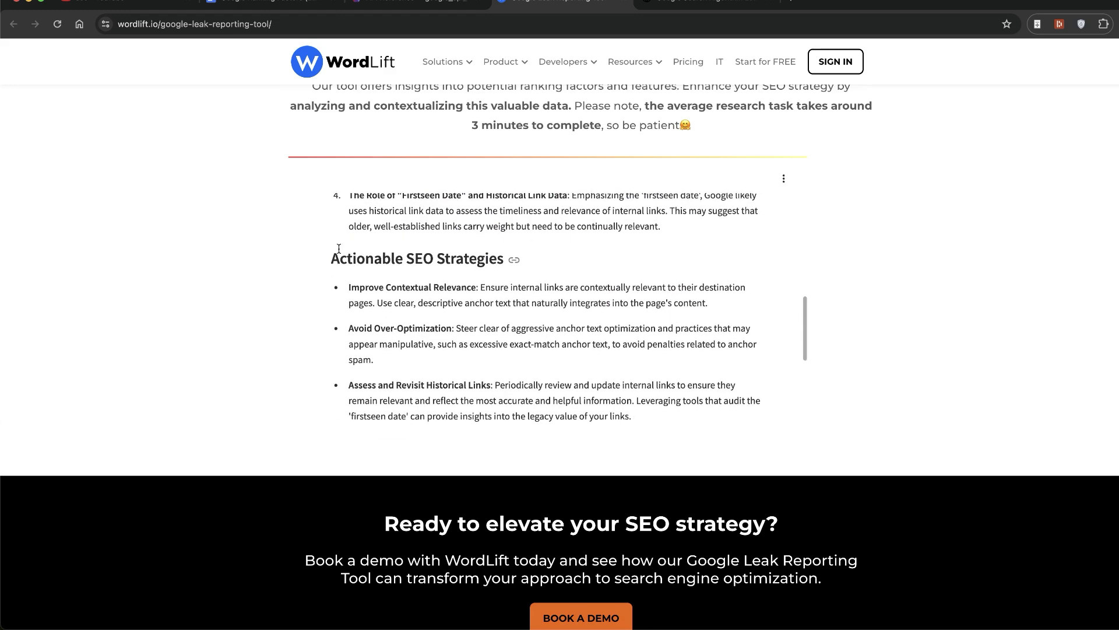
left_click_drag(333, 255, 595, 352)
scroll(603, 440, "down", 3)
scroll(603, 440, "down", 1)
left_click_drag(337, 215, 758, 264)
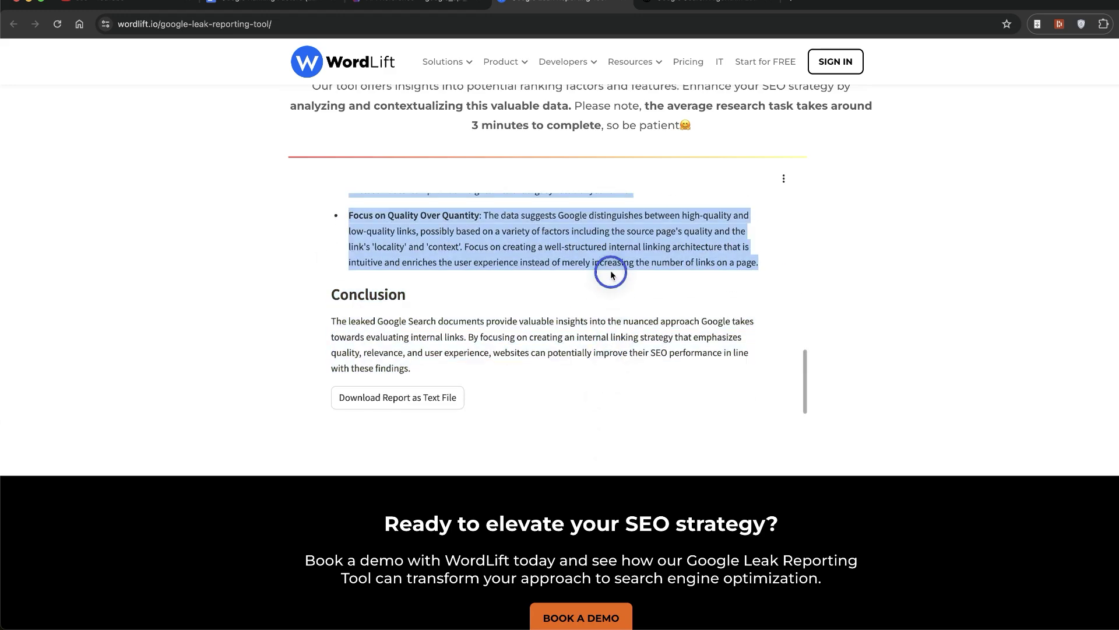
left_click(750, 270)
scroll(556, 307, "up", 5)
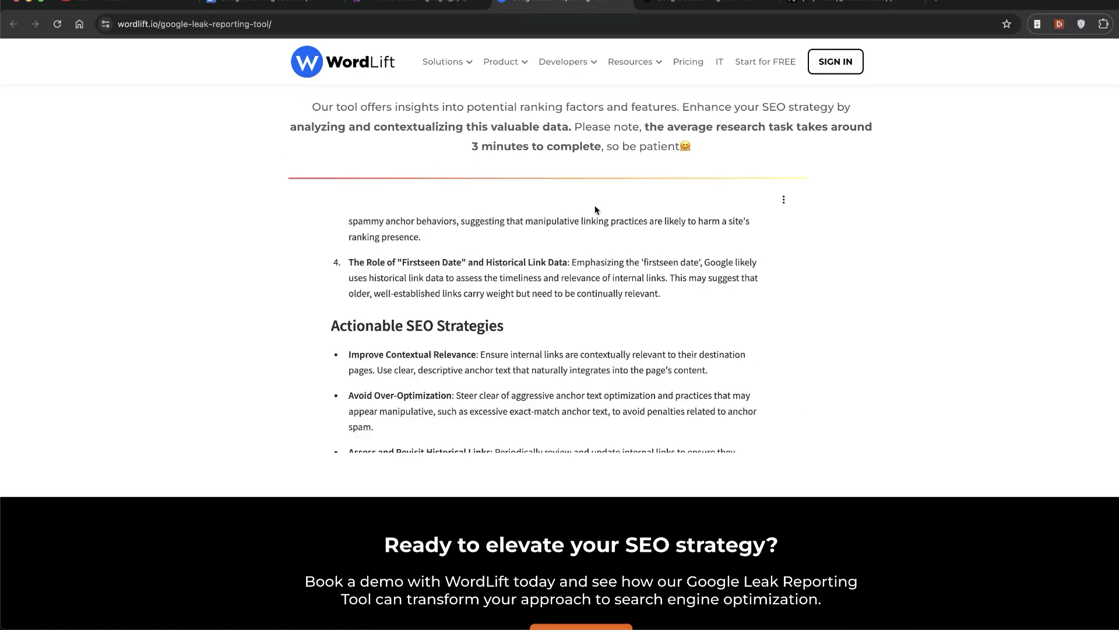
scroll(593, 201, "up", 3)
left_click_drag(408, 142, 712, 318)
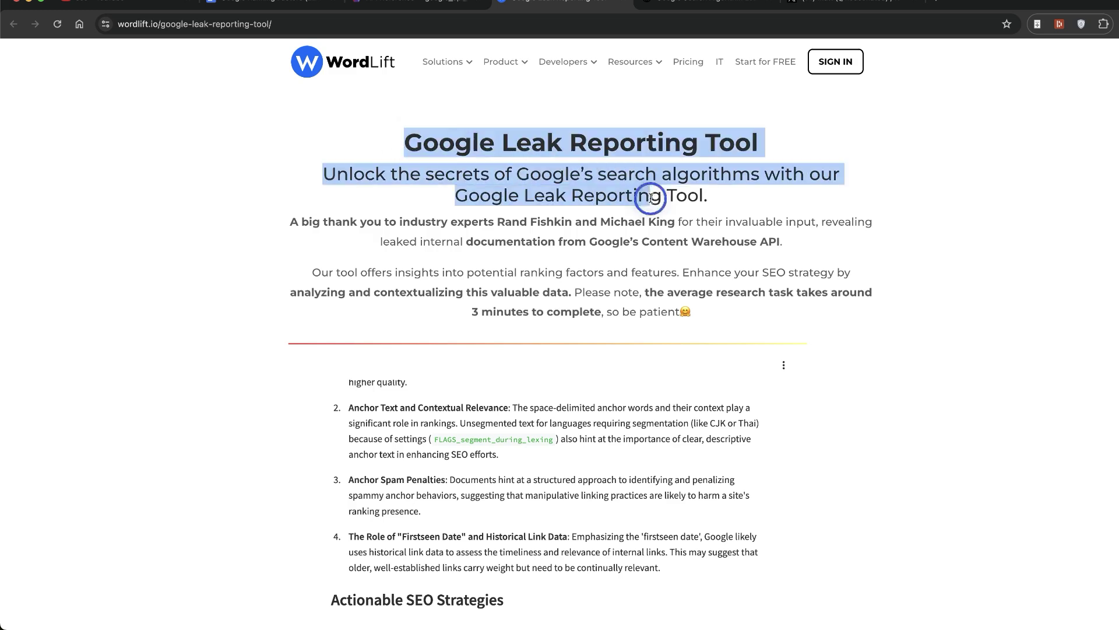
left_click(530, 174)
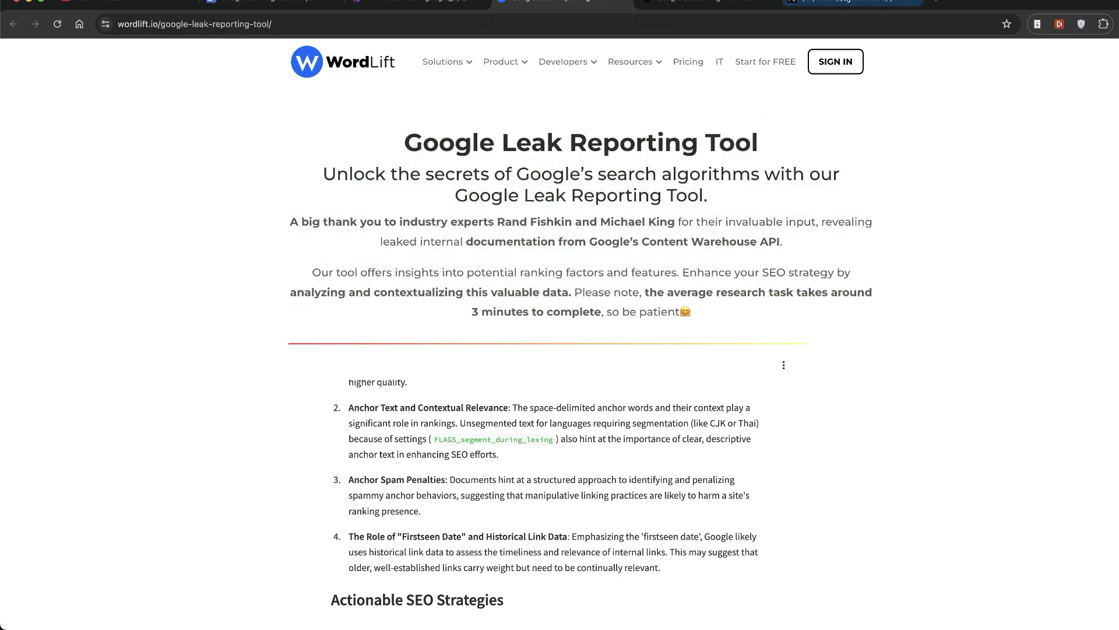
Scroll through the leak site creator's X profile.
left_click(848, 1)
scroll(385, 258, "up", 5)
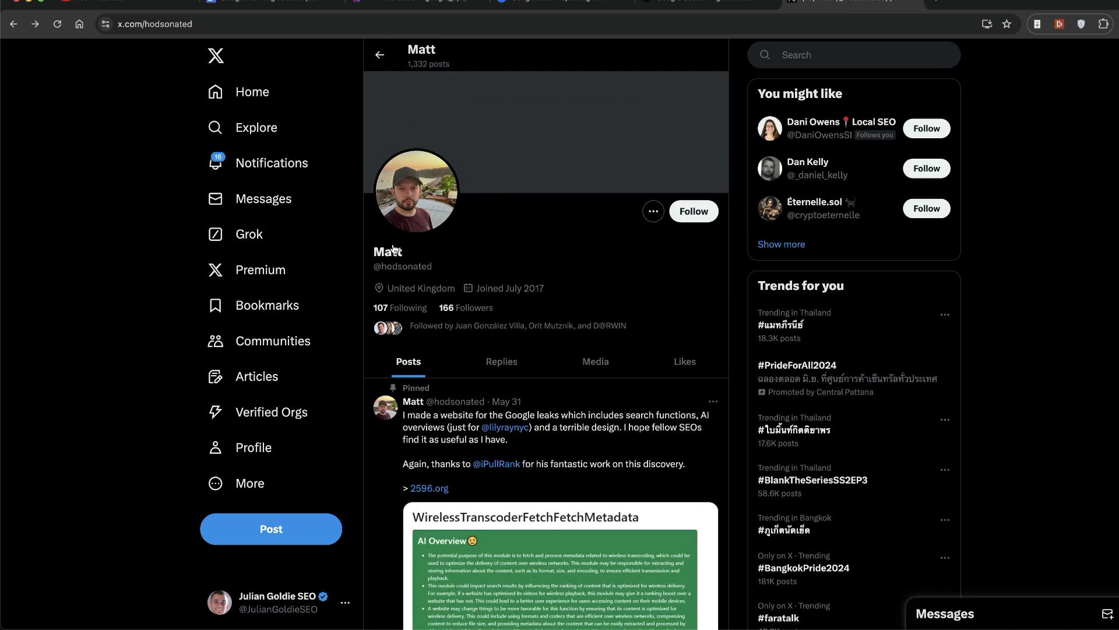
scroll(447, 305, "down", 1)
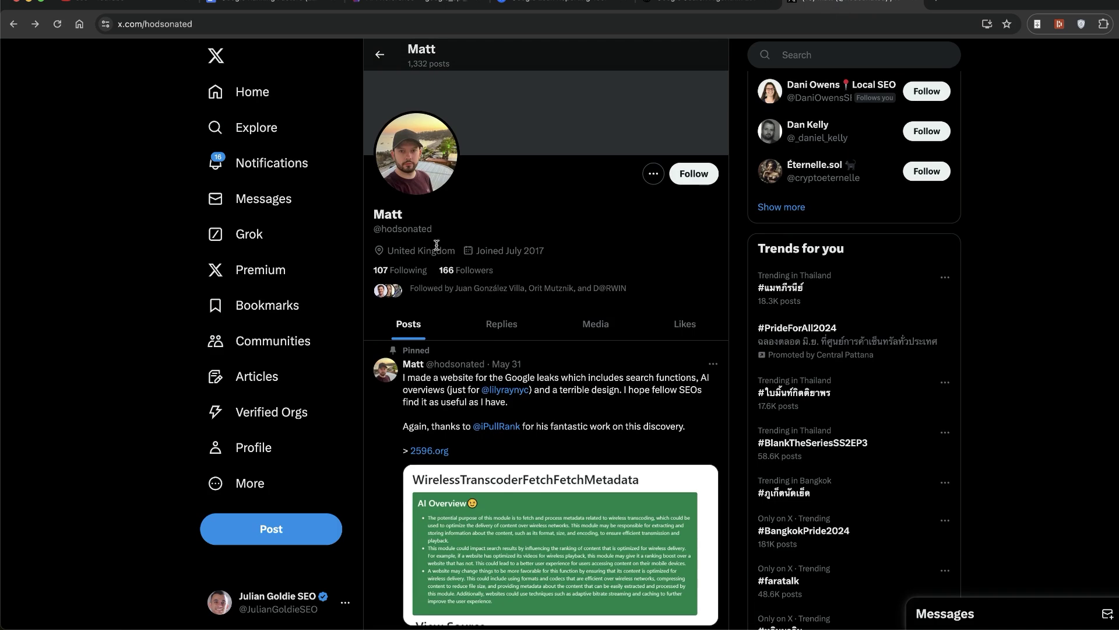
scroll(489, 262, "up", 1)
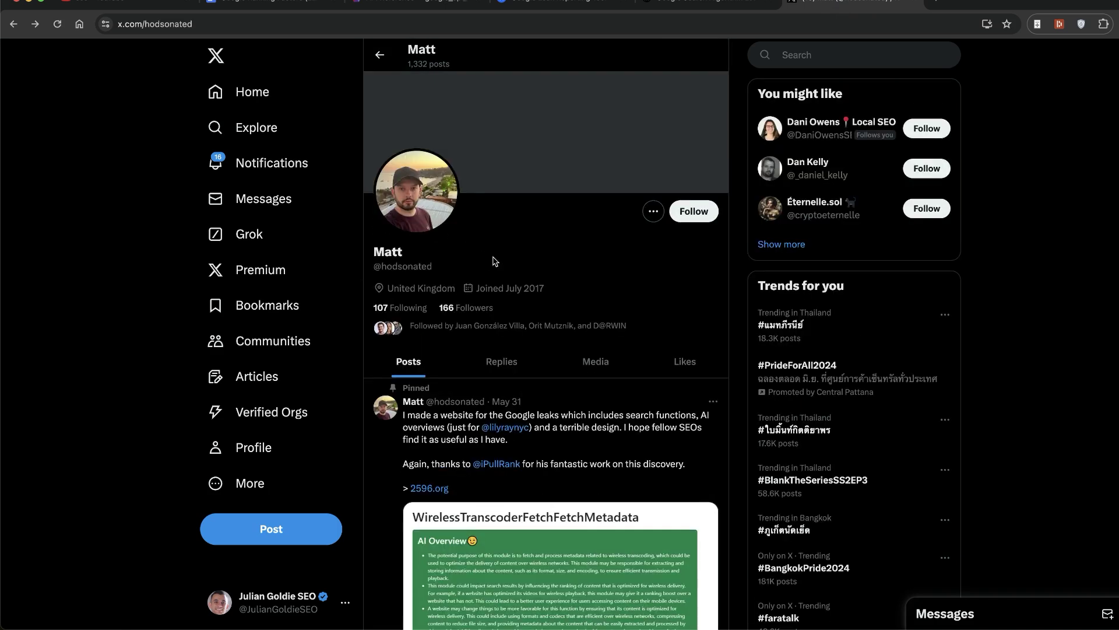
scroll(500, 434, "down", 3)
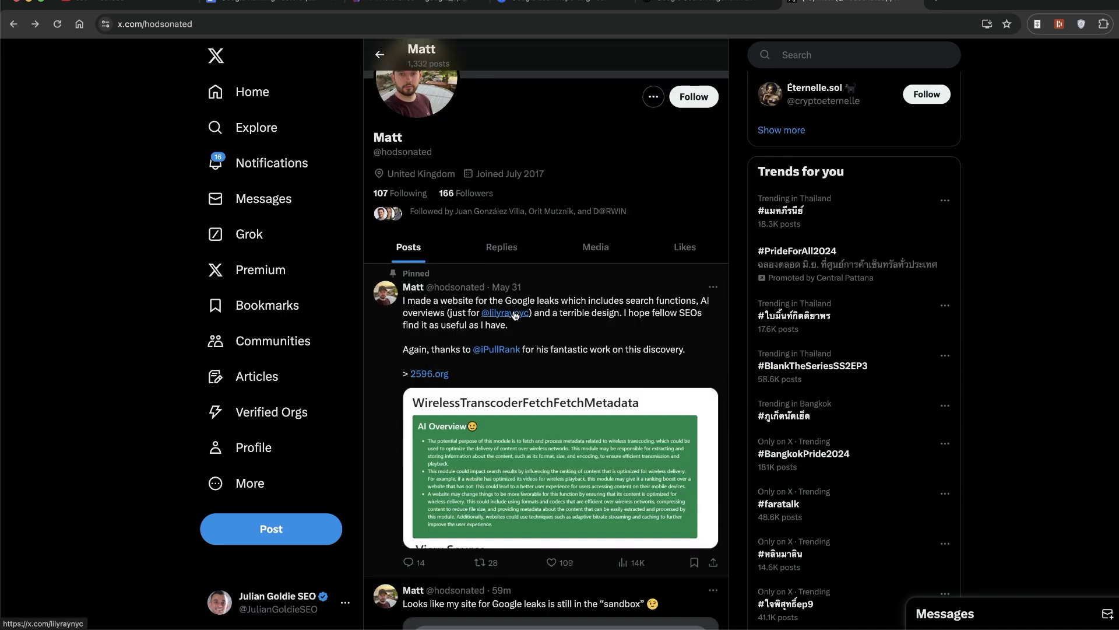
Open the pinned post about the Google leaks website and highlight its first three lines.
left_click(562, 336)
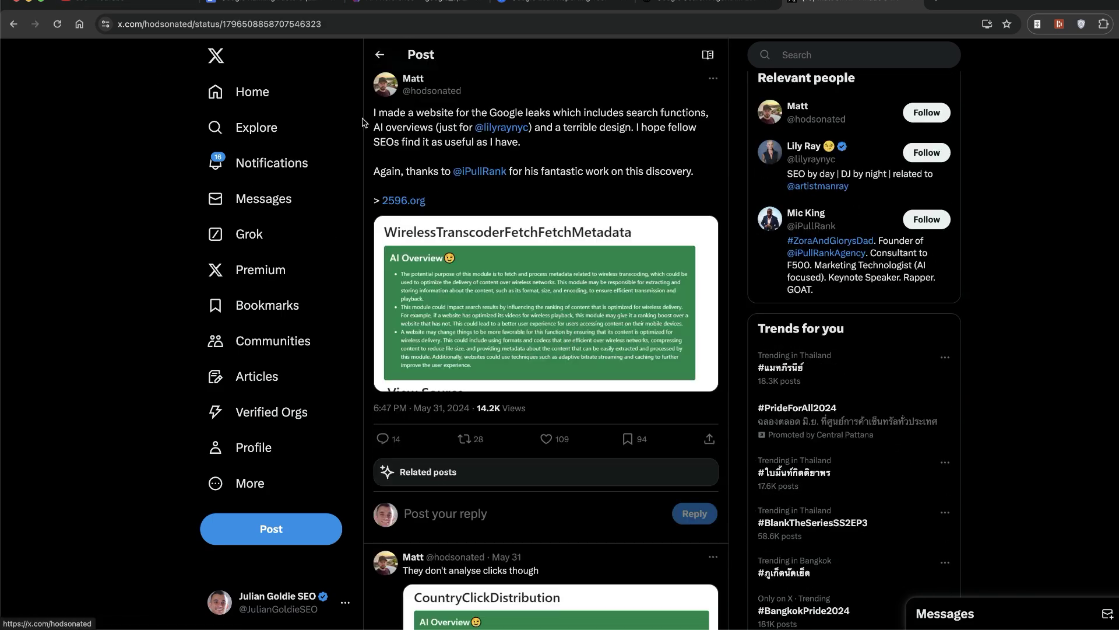
left_click_drag(370, 117, 543, 118)
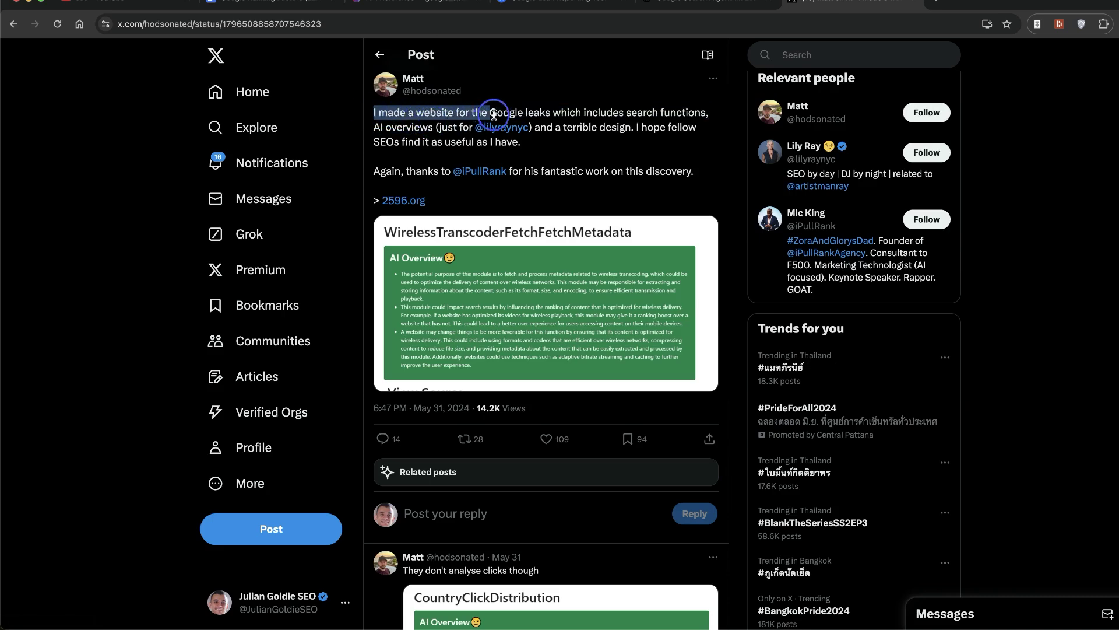
left_click_drag(550, 118, 687, 125)
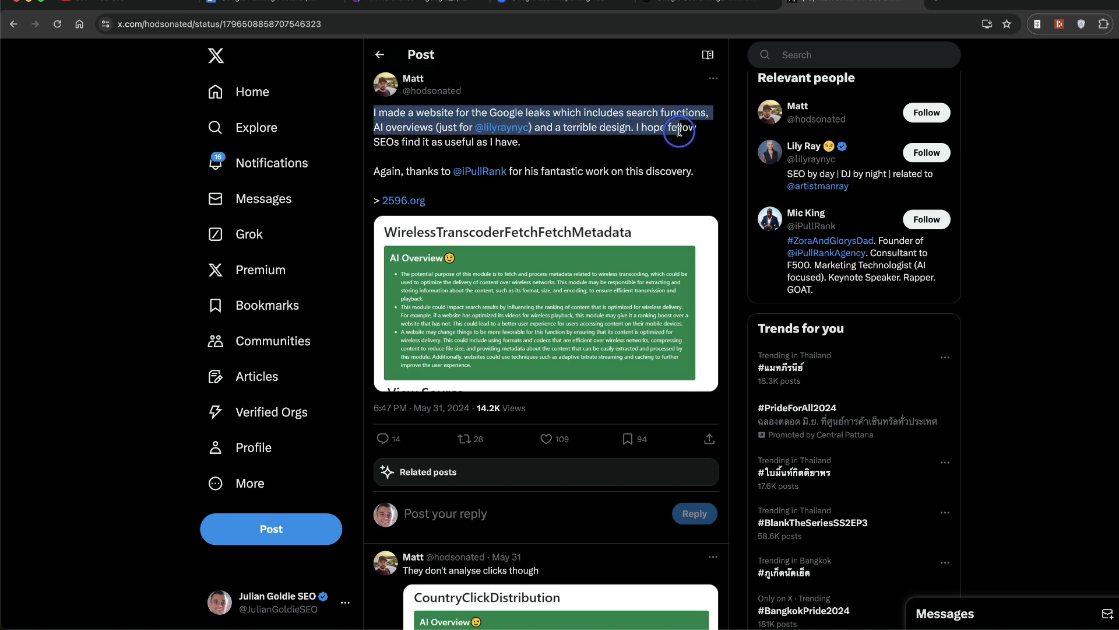
mouse_move(679, 131)
left_mouse_down()
mouse_move(633, 156)
mouse_move(707, 179)
left_mouse_up()
left_click(682, 186)
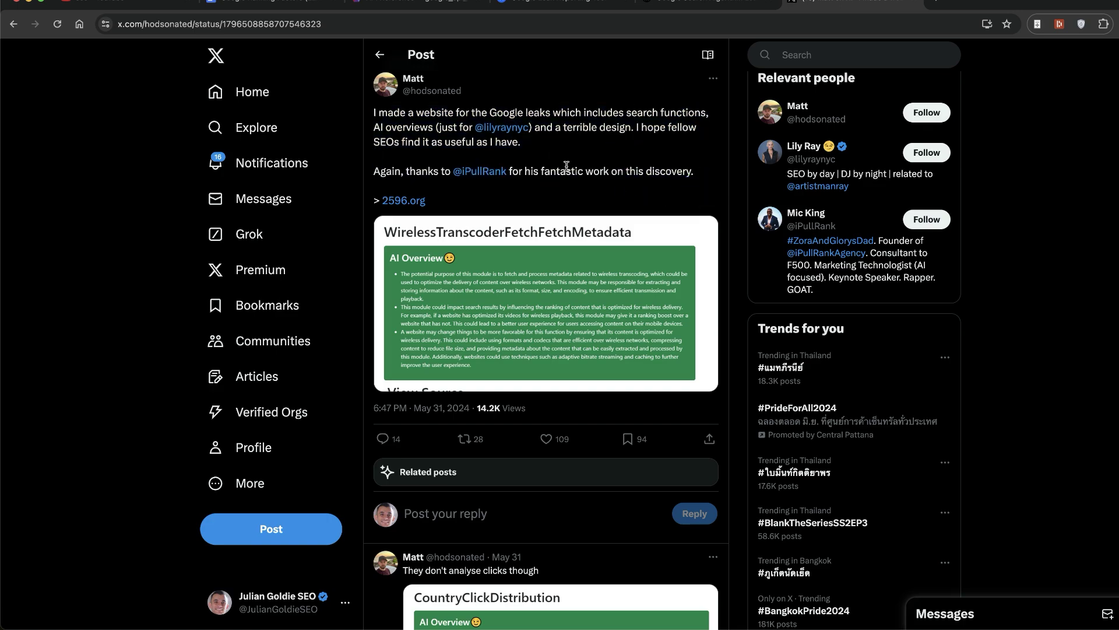
left_click(700, 10)
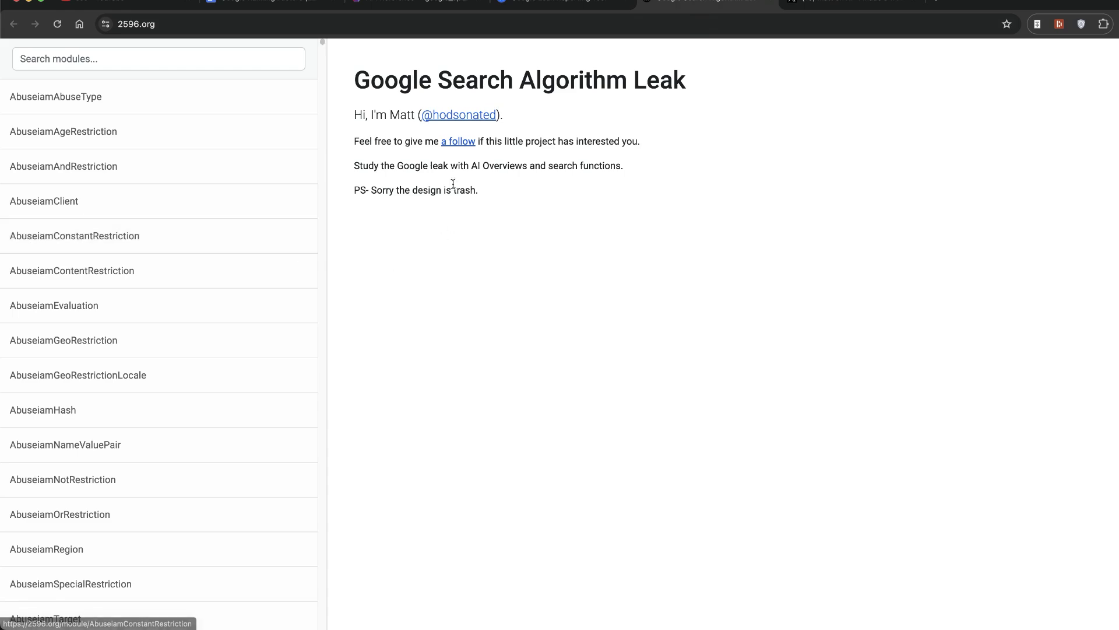
Highlight the site's design apology note and scroll down the module list.
mouse_move(491, 197)
left_mouse_down()
mouse_move(323, 200)
mouse_move(353, 193)
left_mouse_up()
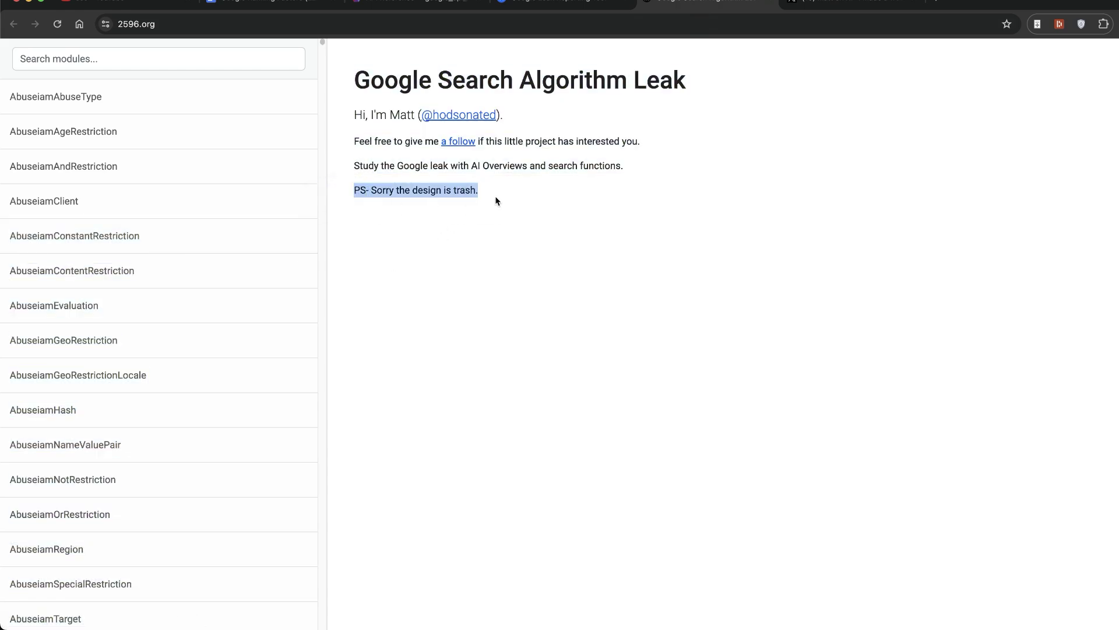
scroll(117, 362, "down", 10)
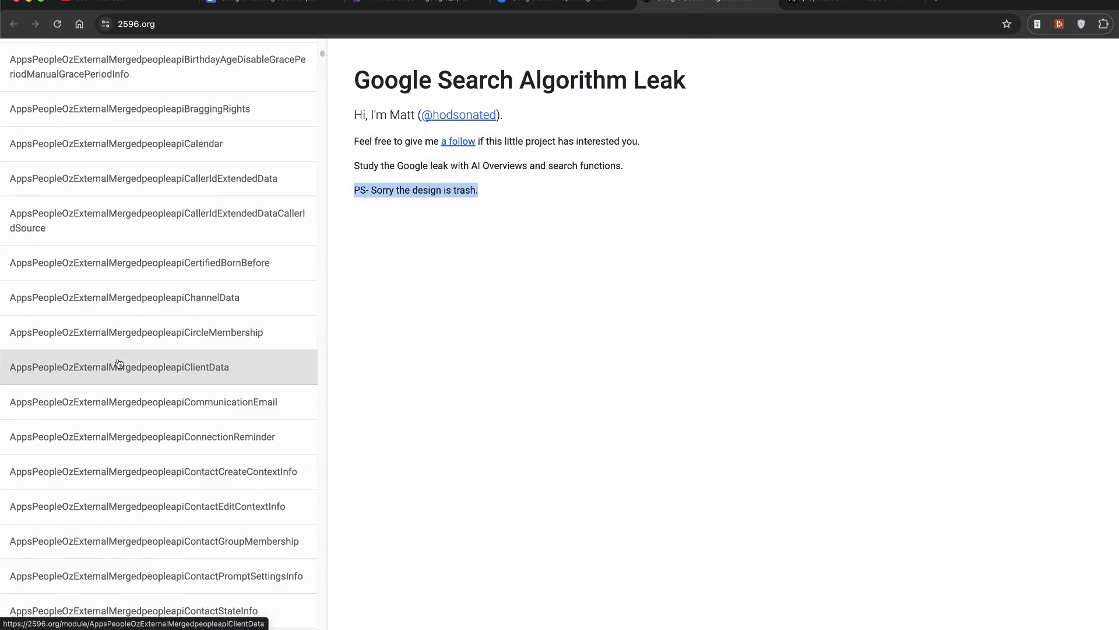
scroll(125, 356, "down", 10)
scroll(129, 348, "down", 10)
scroll(131, 361, "down", 10)
scroll(175, 408, "down", 10)
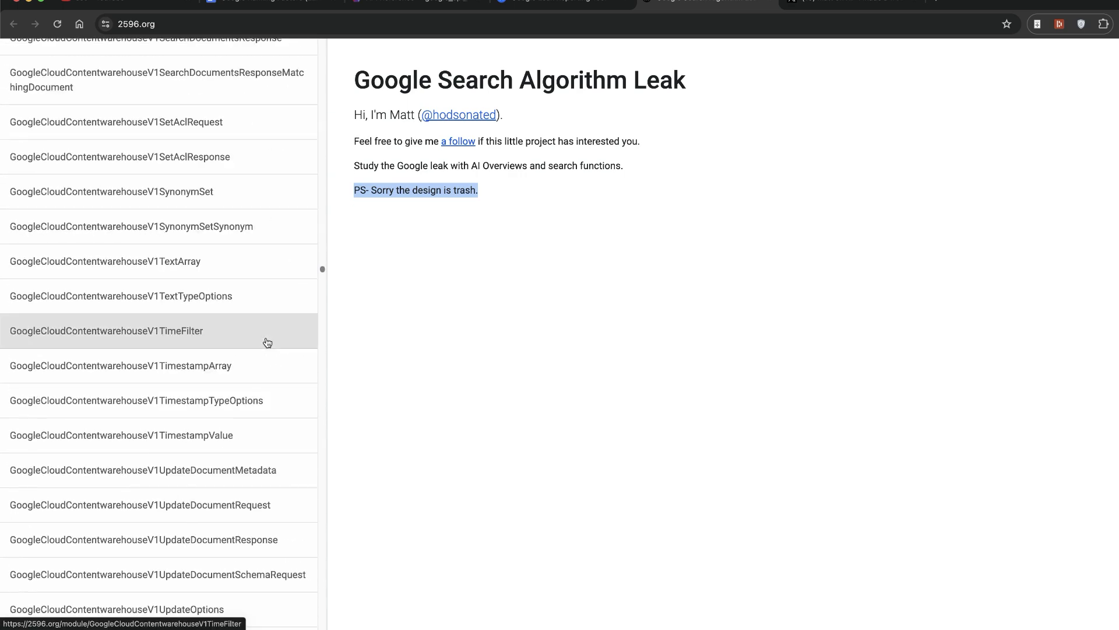
scroll(267, 332, "down", 15)
Filter the module list by 'link' to show modules like RepositoryWebrefLinkInfo.
scroll(232, 340, "down", 10)
scroll(232, 339, "up", 20)
left_click(192, 54)
type("link")
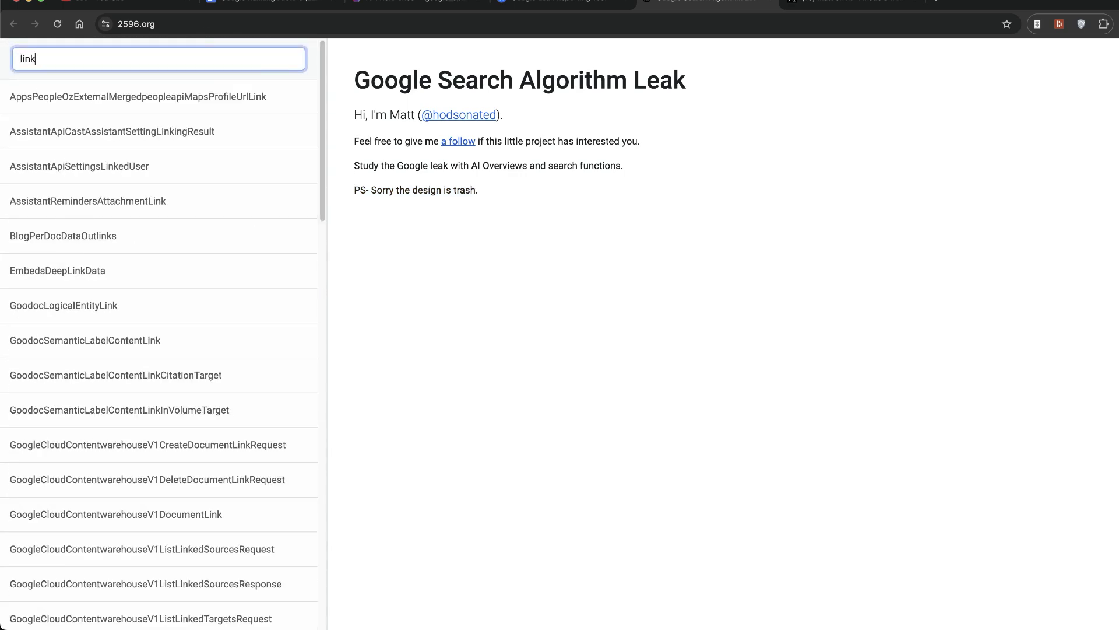
Open the GoodocSemanticLabelContentLink module page in the leak explorer.
scroll(88, 303, "down", 5)
scroll(122, 286, "down", 10)
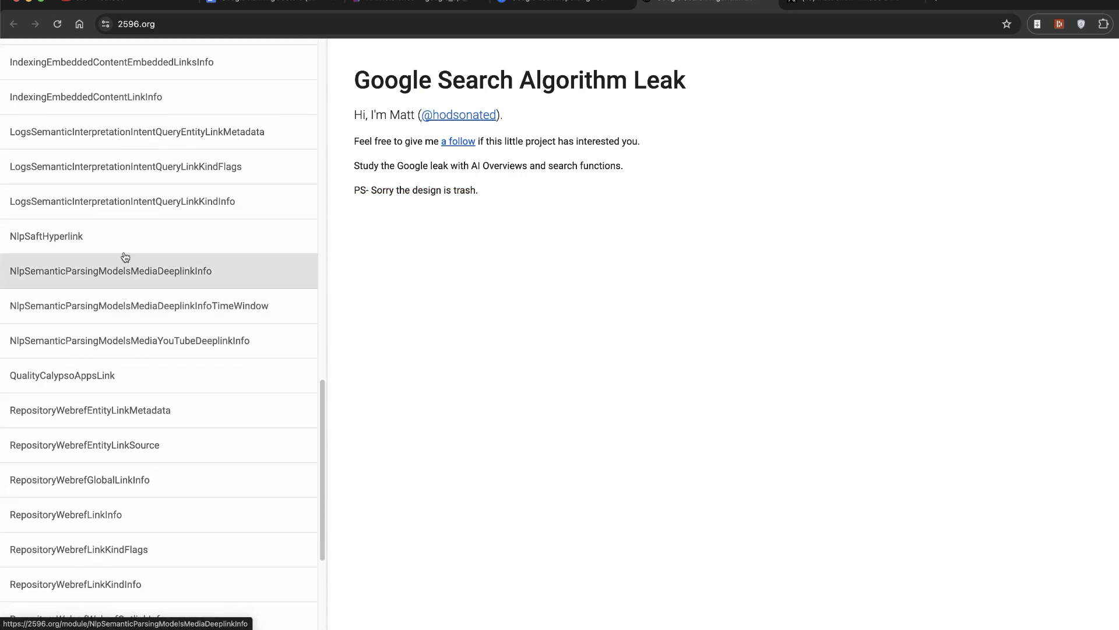
scroll(122, 227, "up", 8)
scroll(146, 250, "up", 8)
left_click(170, 335)
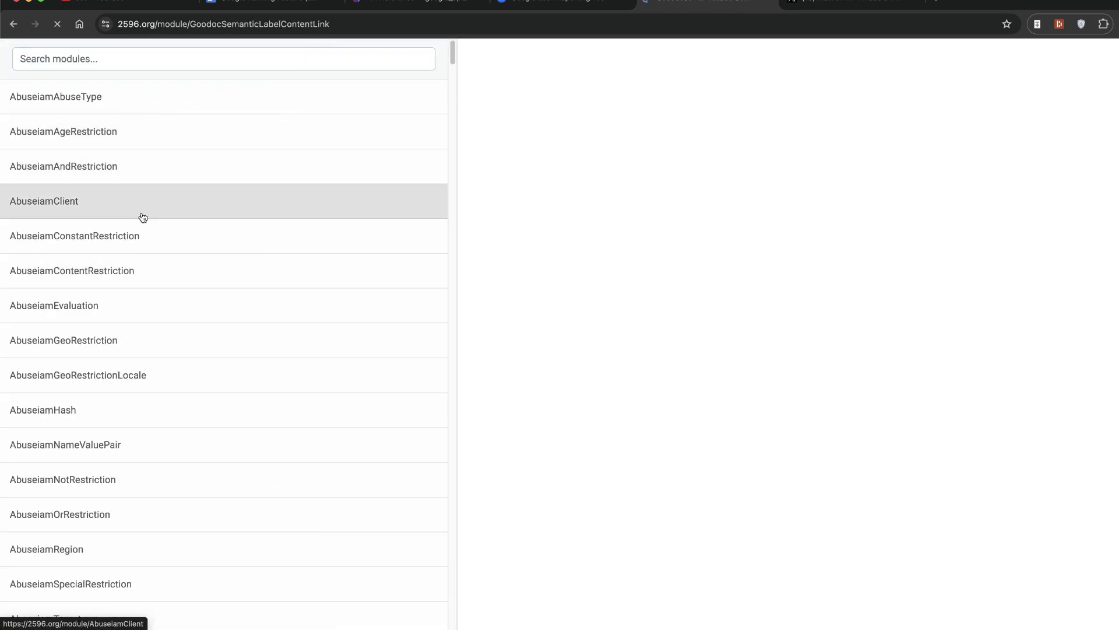
scroll(152, 193, "down", 3)
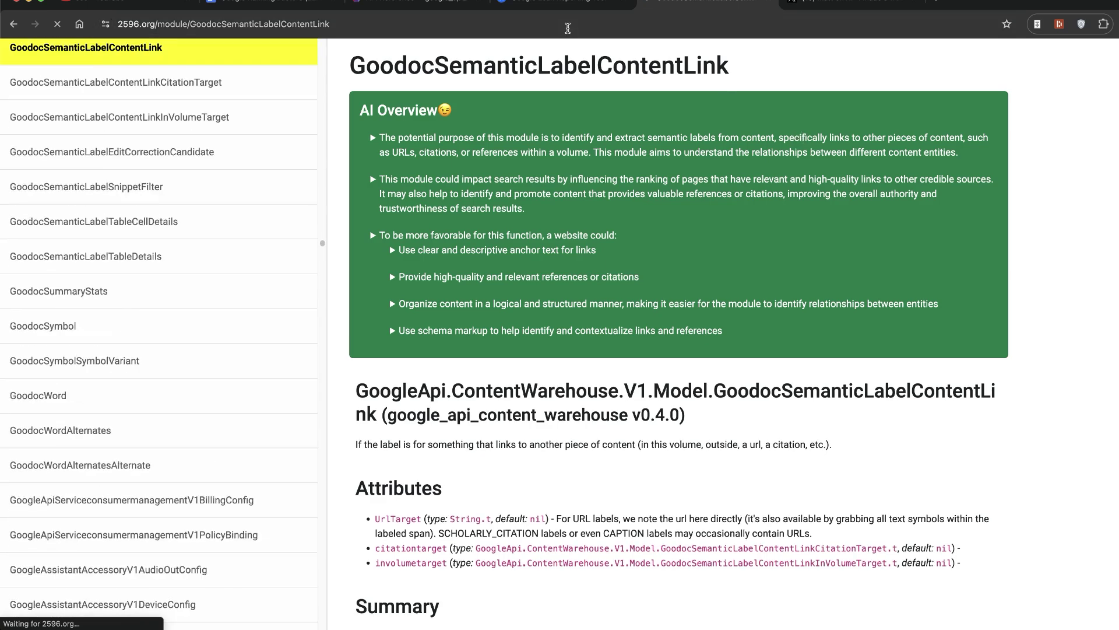
left_click(345, 63)
Highlight the module title and the first AI Overview point while reading.
left_click_drag(344, 63, 432, 65)
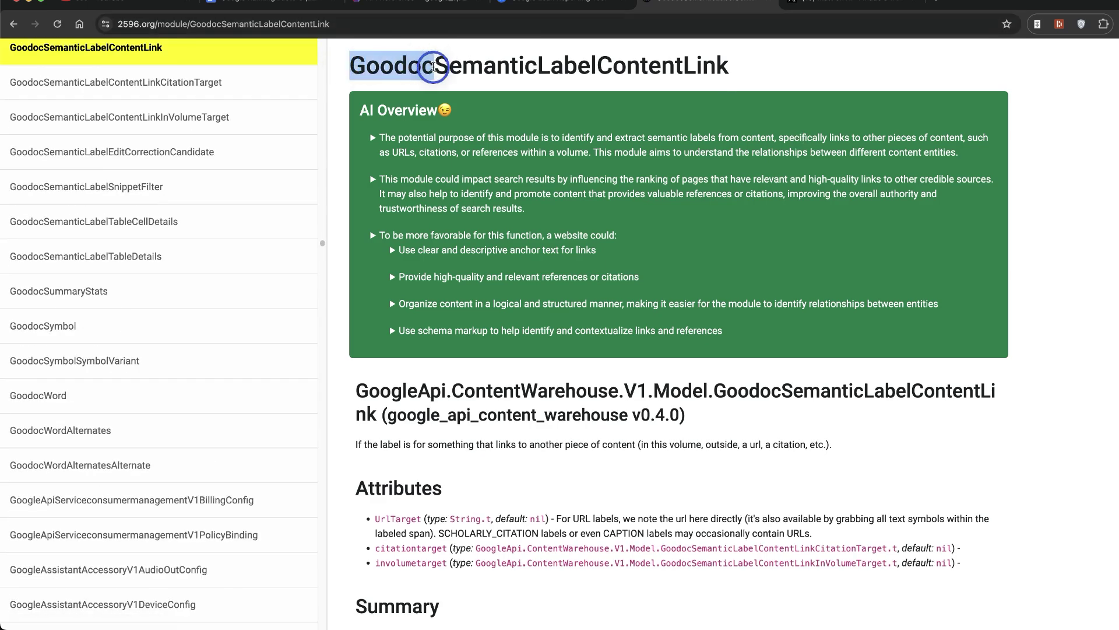
left_click_drag(433, 66, 796, 65)
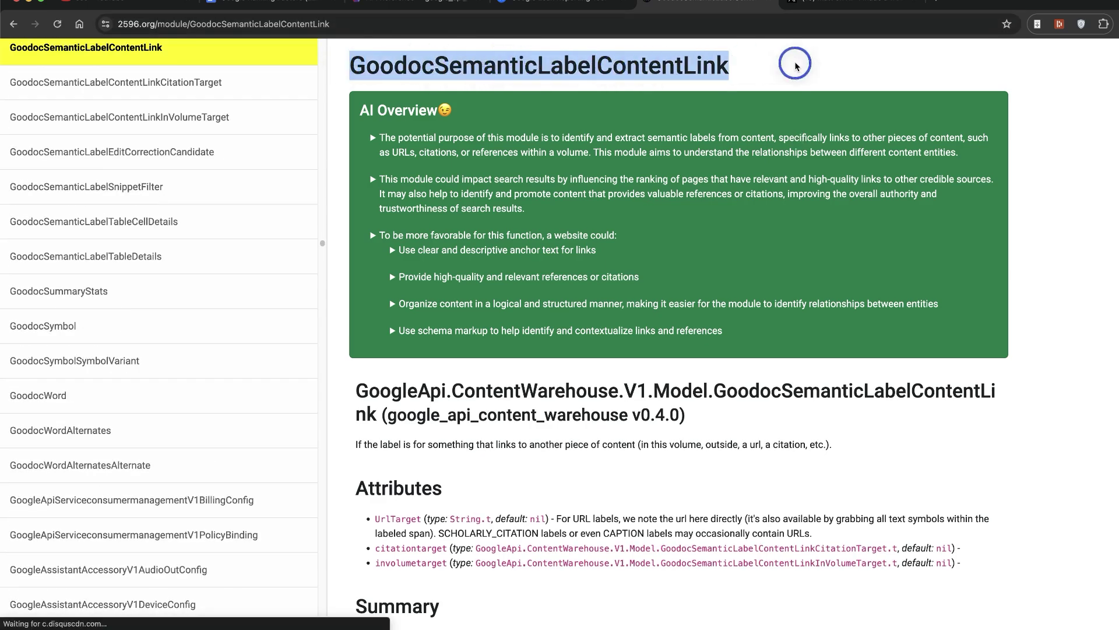
left_click(796, 66)
mouse_move(356, 99)
left_mouse_down()
mouse_move(732, 237)
mouse_move(785, 323)
left_mouse_up()
left_click(415, 133)
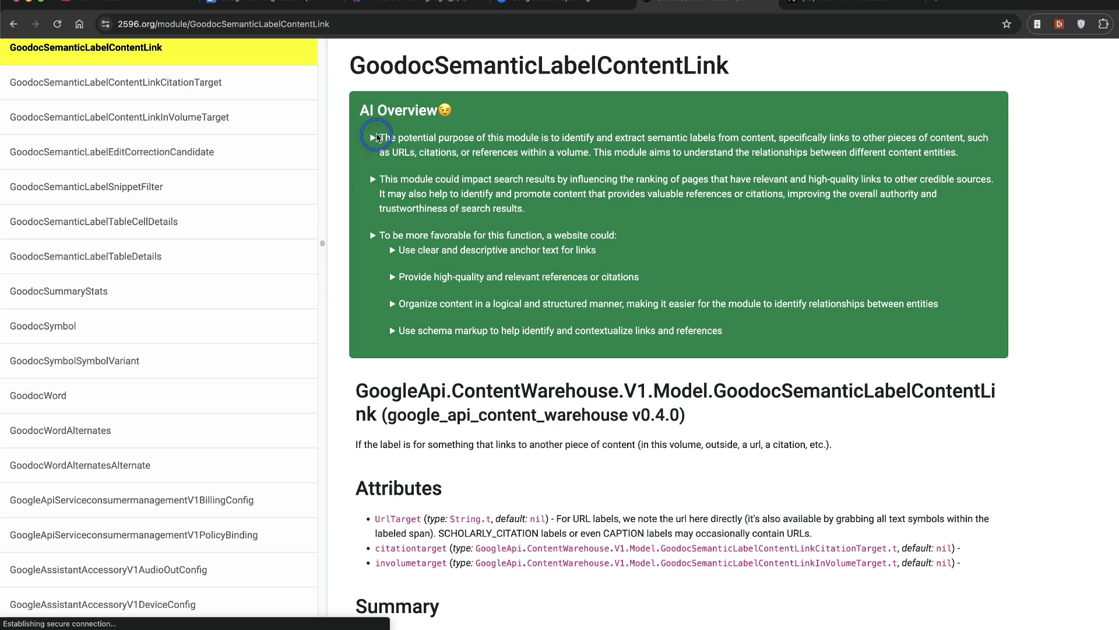
left_click_drag(376, 138, 602, 143)
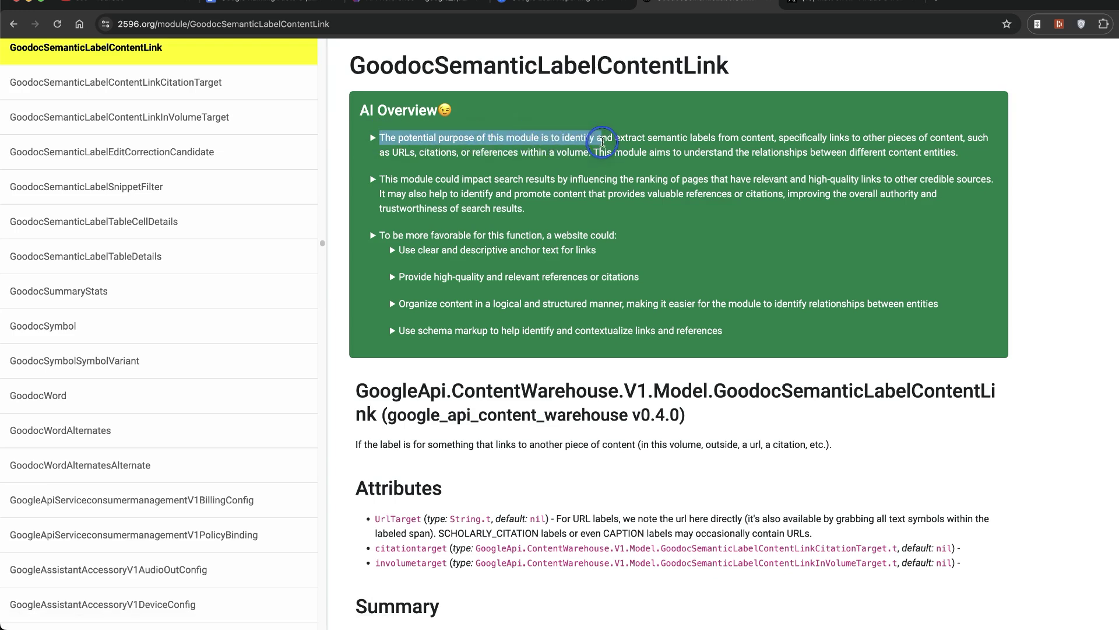
left_click_drag(609, 142, 743, 141)
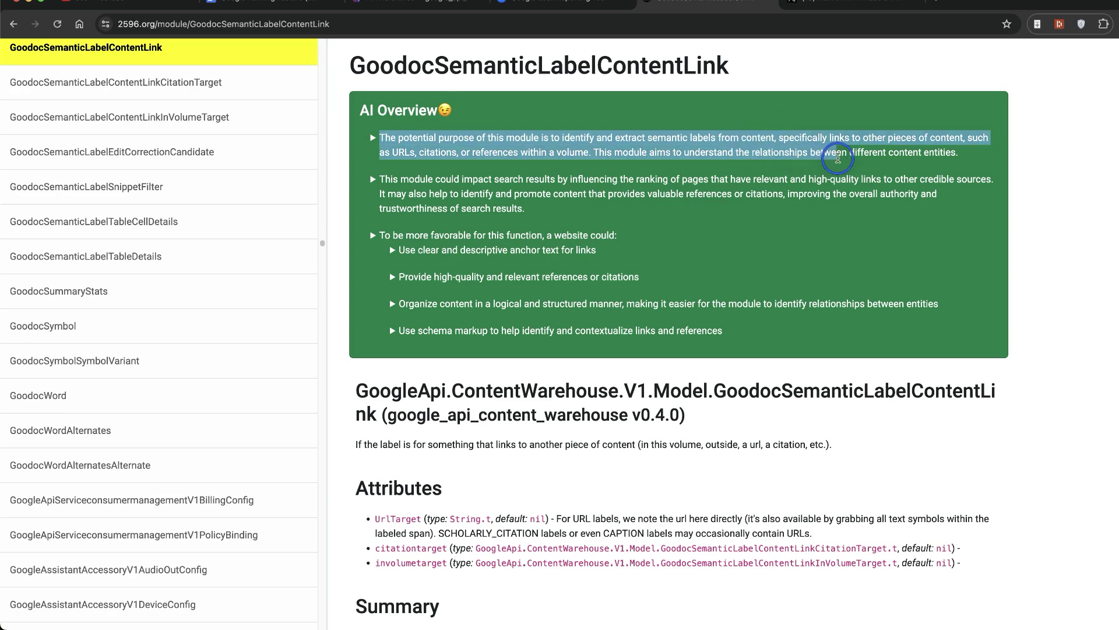
mouse_move(744, 141)
left_mouse_down()
mouse_move(534, 170)
mouse_move(455, 152)
mouse_move(591, 154)
left_mouse_up()
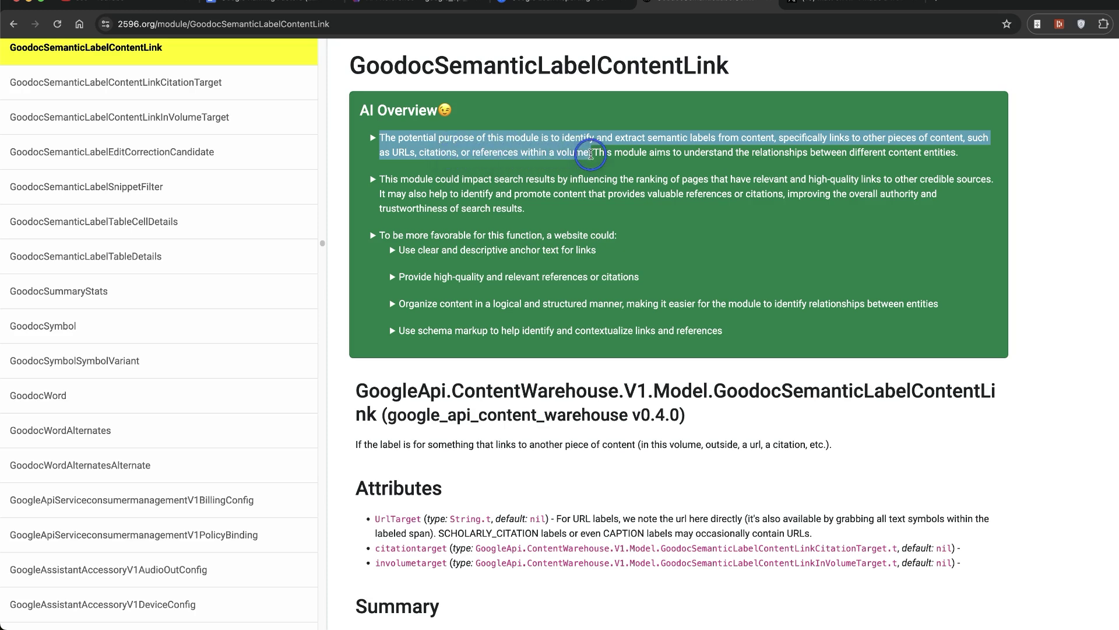
Highlight the 'To be more favorable' advice and the four website recommendations, then read the description.
left_click(592, 154)
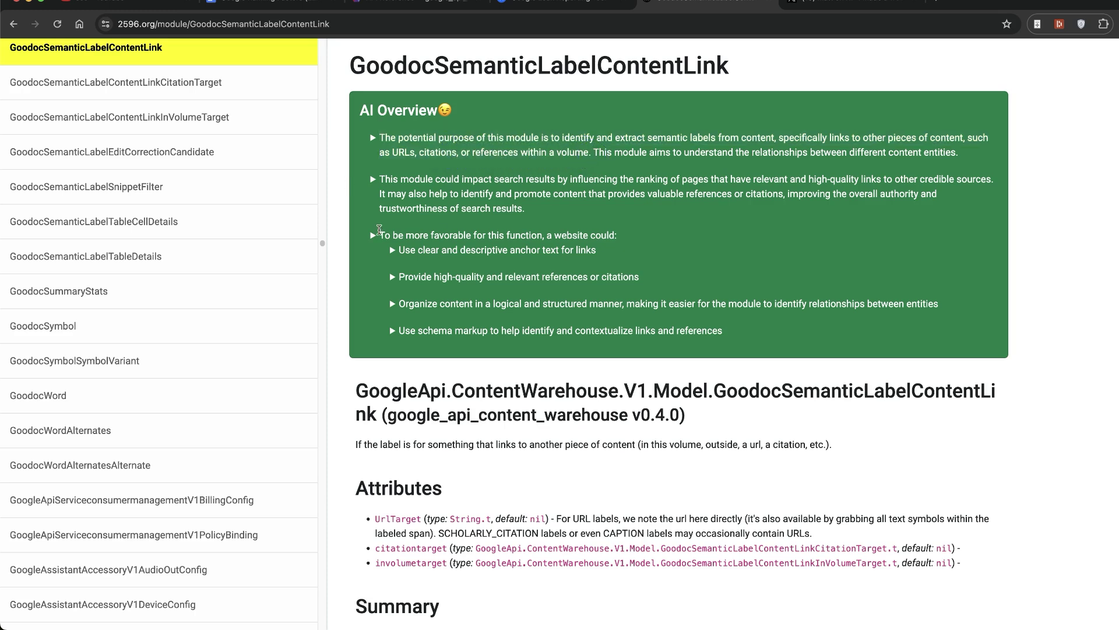
left_click_drag(380, 229, 527, 251)
left_click(646, 235)
mouse_move(391, 250)
left_mouse_down()
mouse_move(740, 304)
mouse_move(749, 339)
mouse_move(723, 335)
left_mouse_up()
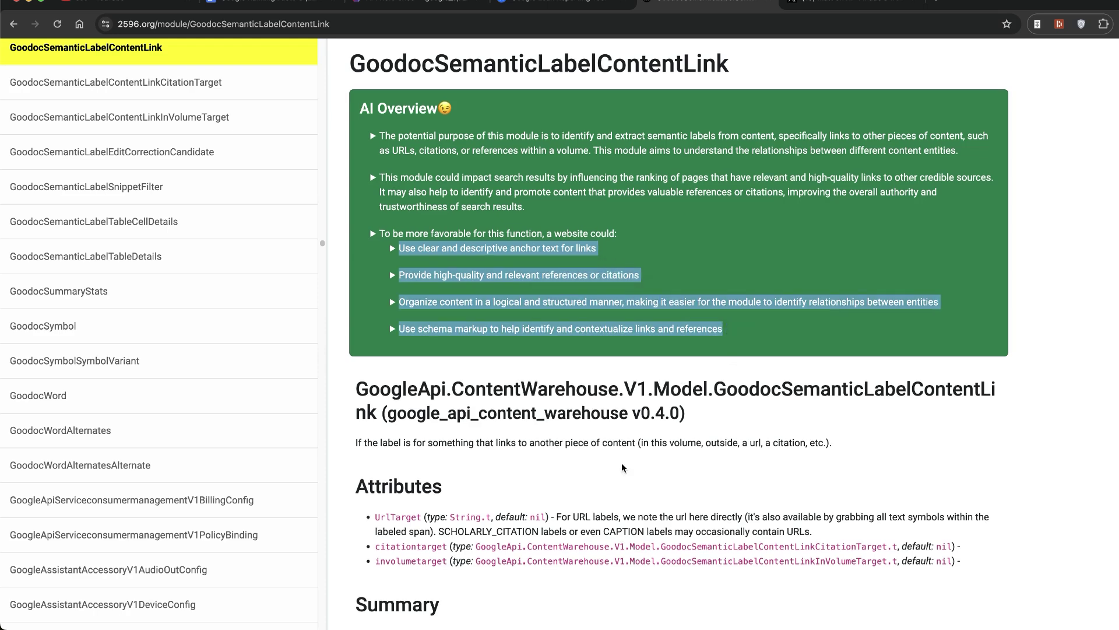
scroll(621, 464, "down", 5)
scroll(557, 402, "down", 1)
scroll(554, 404, "up", 5)
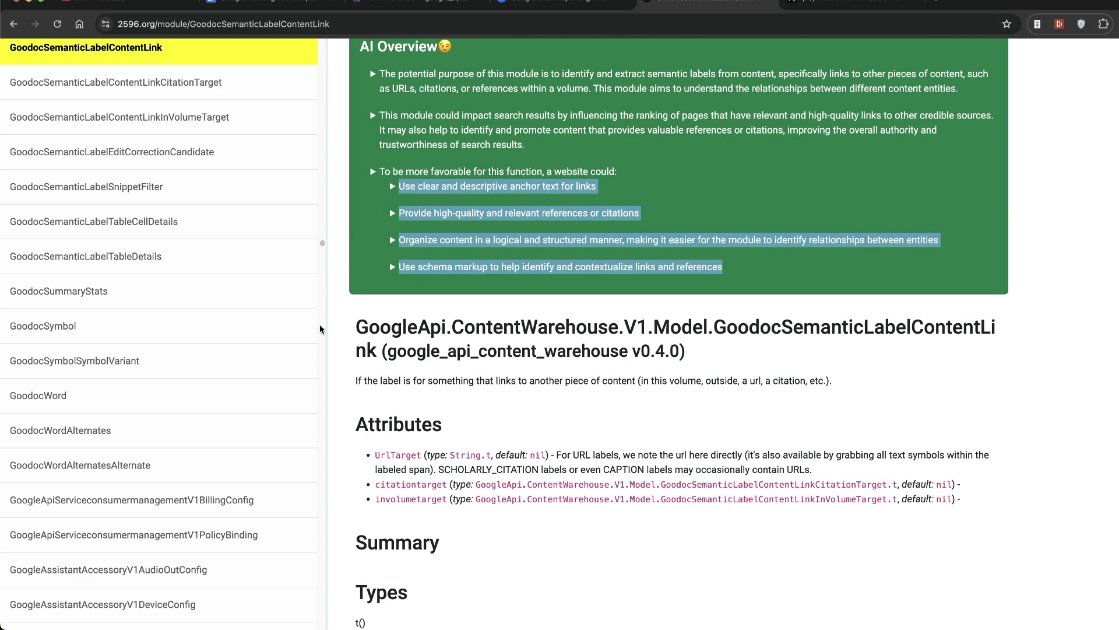
left_click_drag(351, 321, 729, 398)
scroll(729, 399, "down", 4)
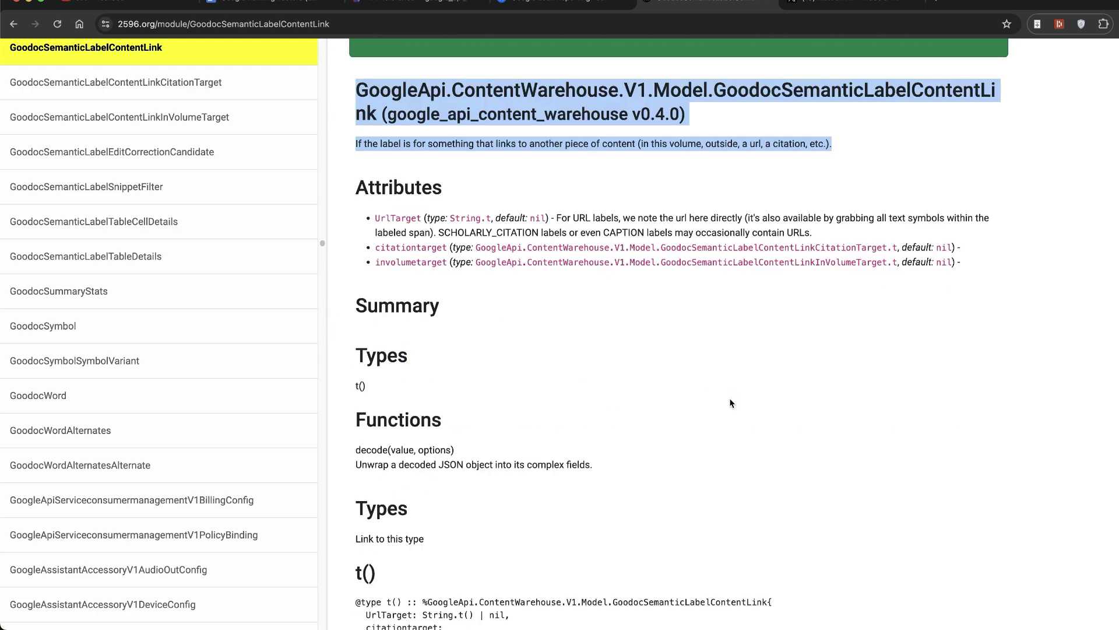
key("ctrl+Tab")
key("ctrl+Tab")
Change 'Hard to use!' to 'Hard to use:' and add '- Knowledge only powerful when acted upon'.
key("Up")
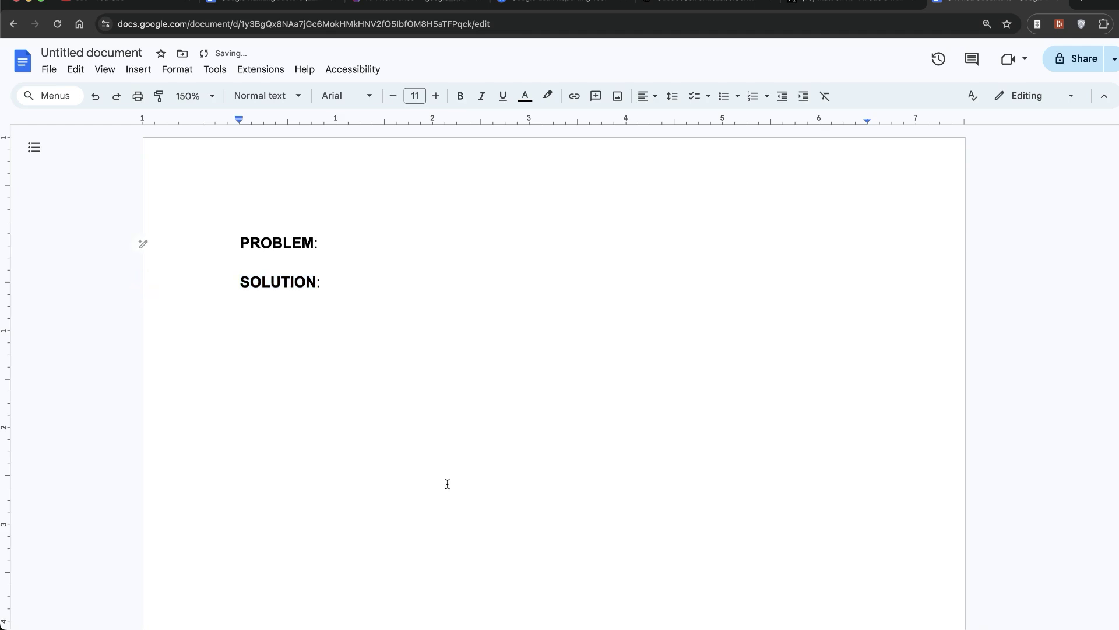
left_click_drag(240, 243, 484, 245)
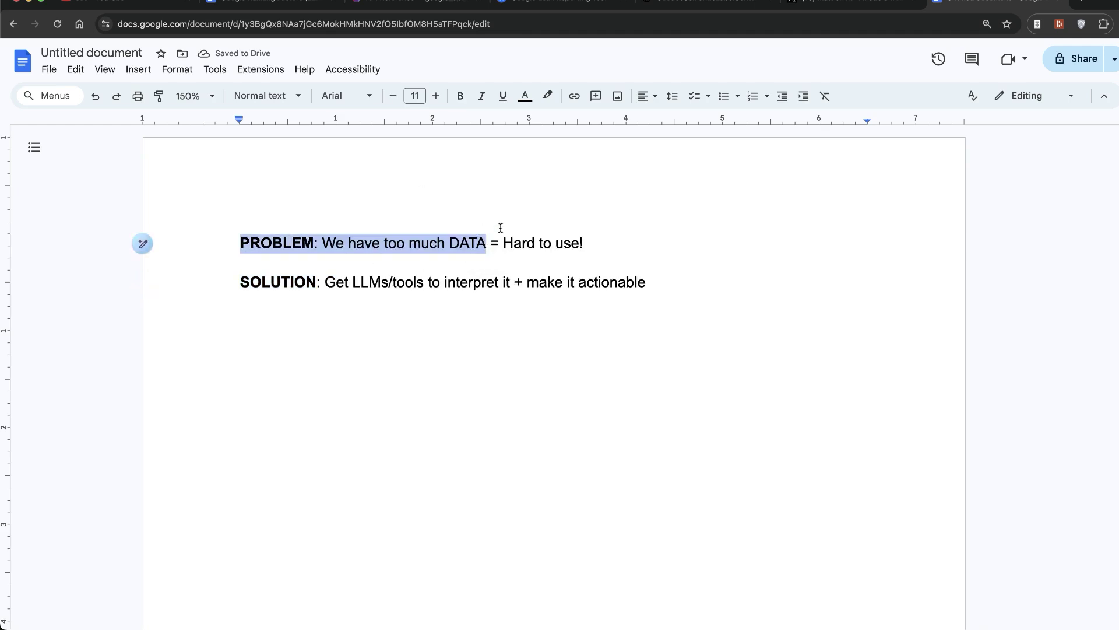
left_click(501, 227)
left_click_drag(503, 243, 572, 248)
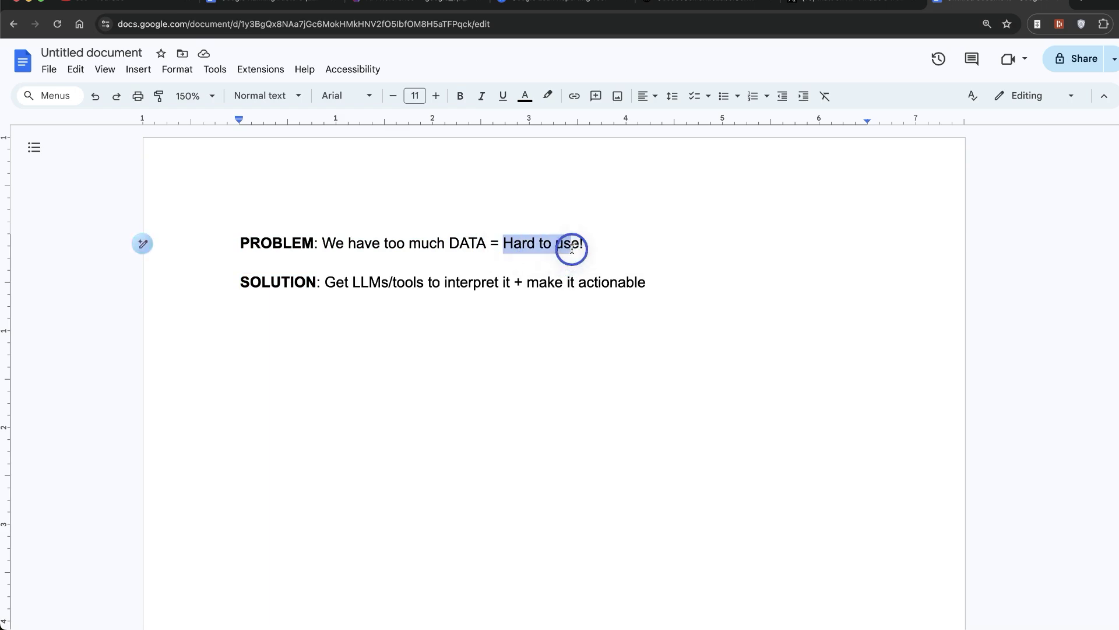
key("End")
key("BackSpace")
type(":")
key("Return")
type("- Knowledge only powerful when acted upon")
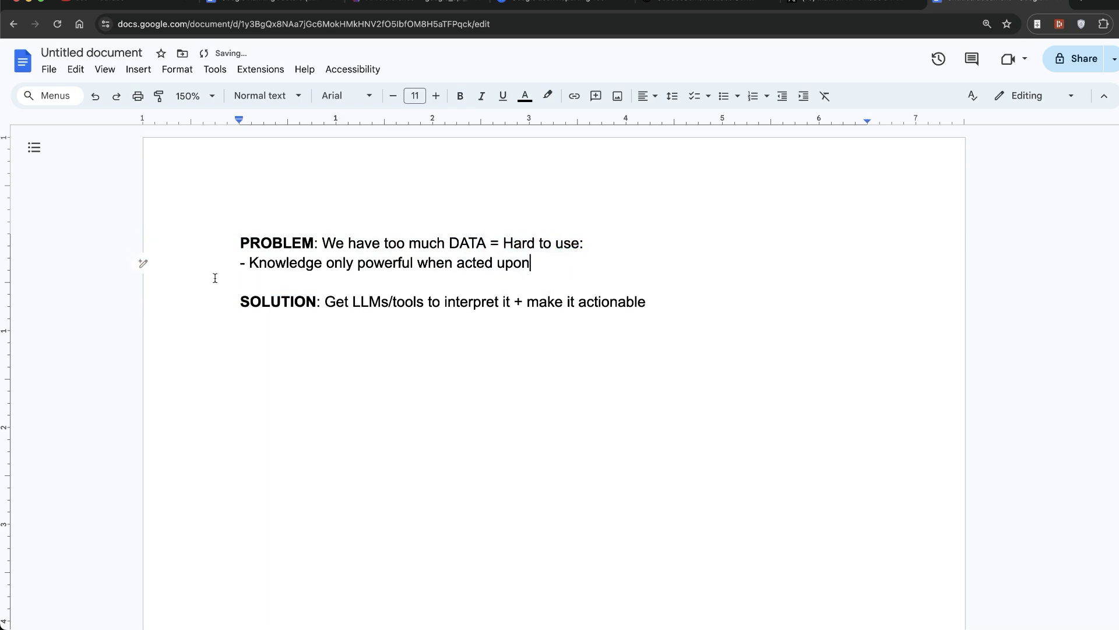
Review the knowledge point and the SOLUTION's 'Easy to implement into your SEO strategy!' line.
left_click_drag(233, 266, 407, 262)
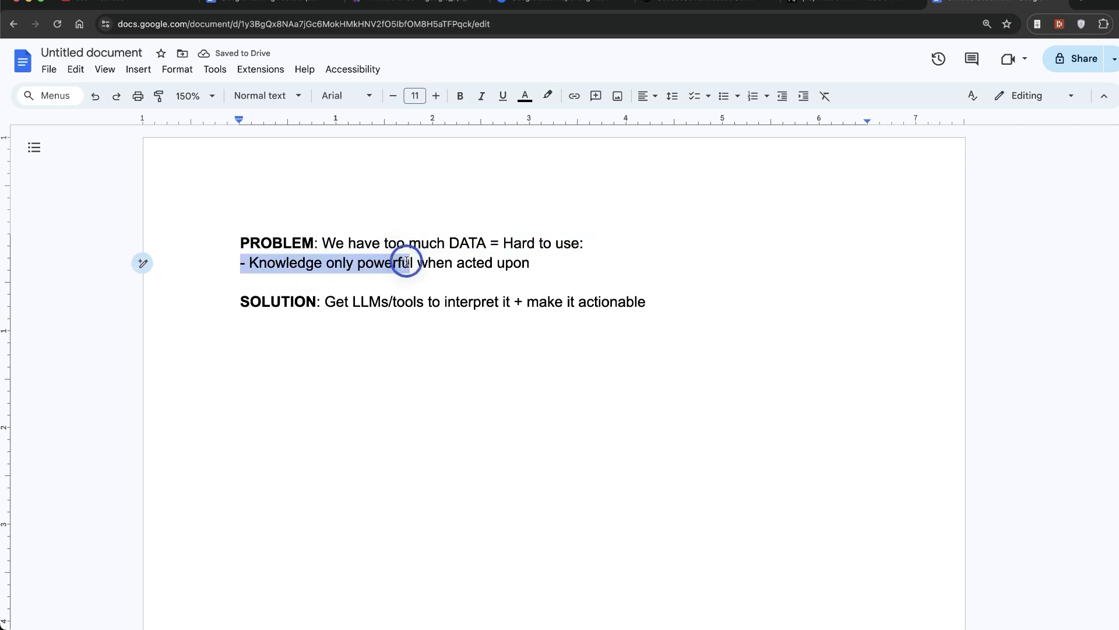
left_click_drag(406, 262, 571, 258)
left_click(571, 259)
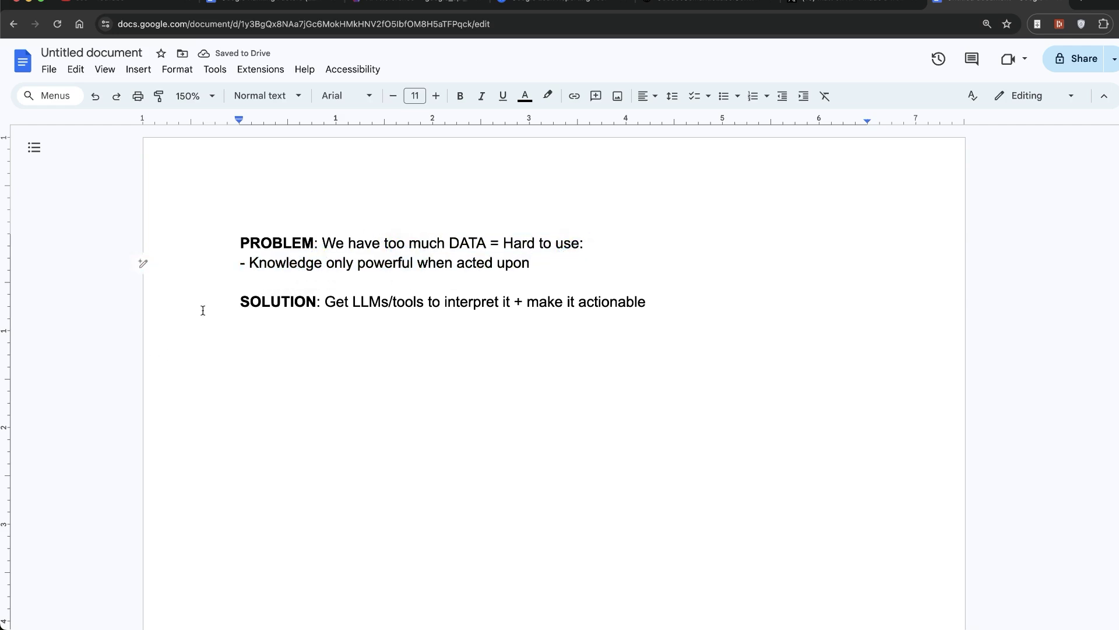
left_click_drag(203, 310, 714, 303)
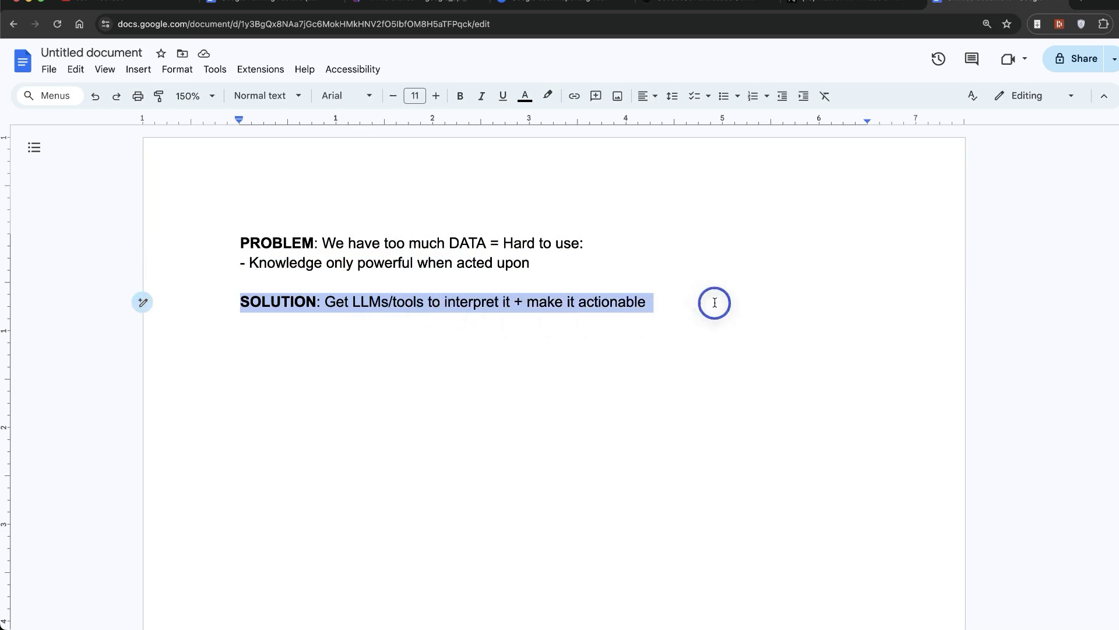
left_click(713, 304)
type("= Easy to implement into your SEO strategy!")
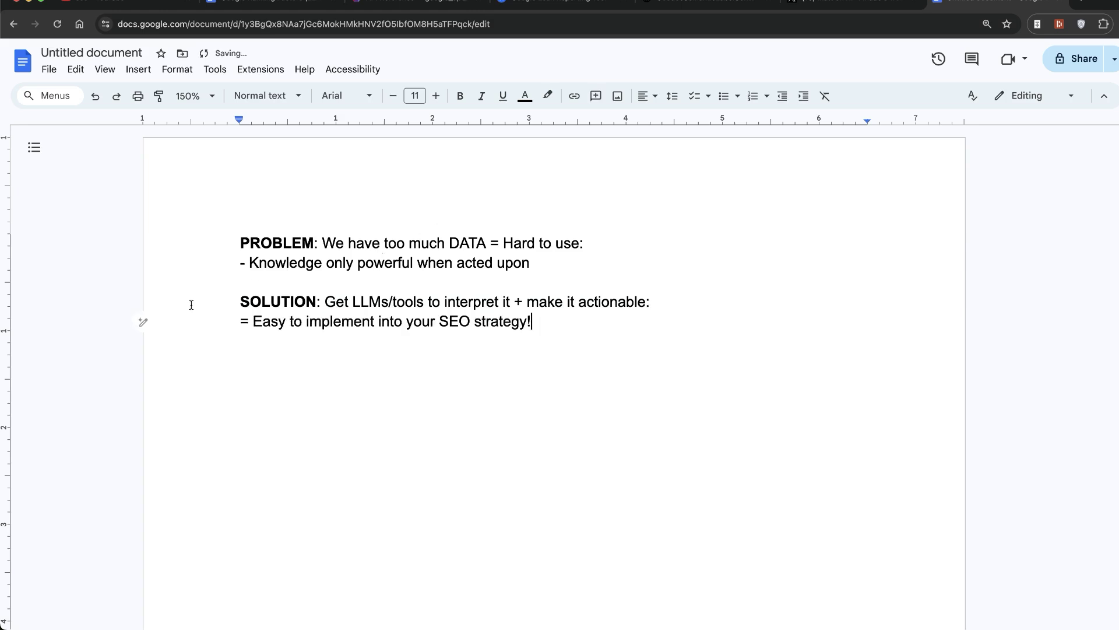
mouse_move(207, 328)
left_mouse_down()
mouse_move(325, 347)
mouse_move(563, 322)
left_mouse_up()
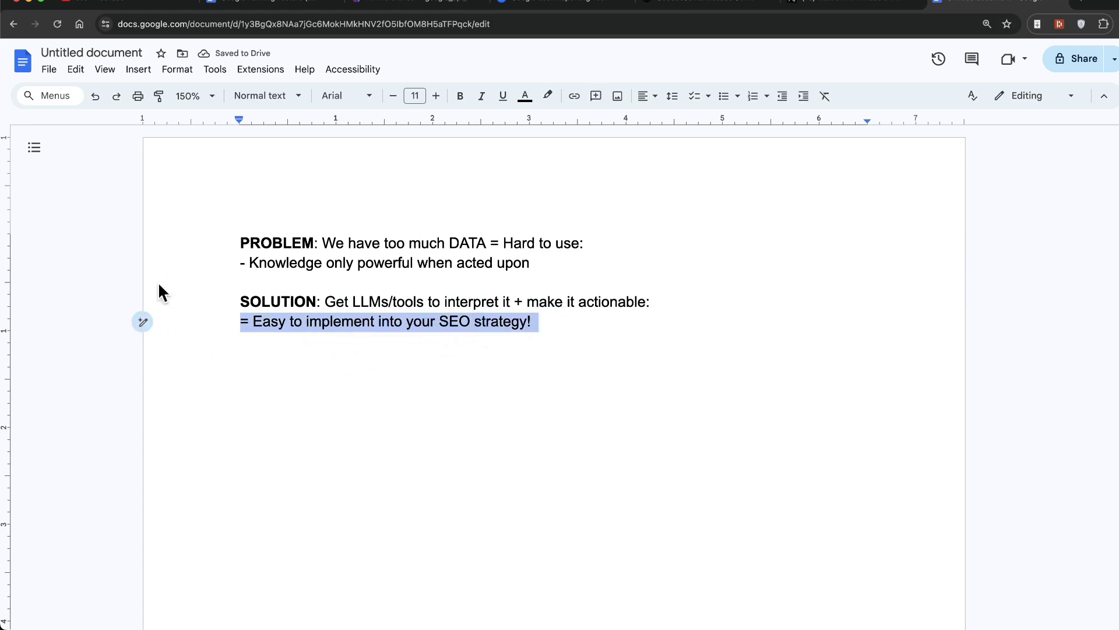
double_click(589, 244)
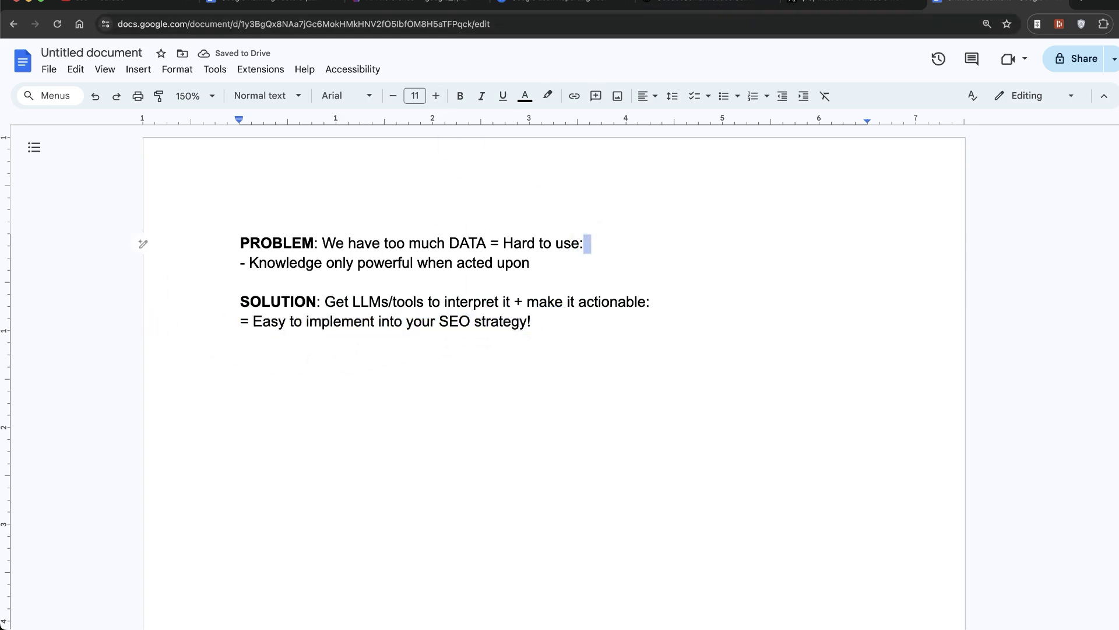
left_click(765, 3)
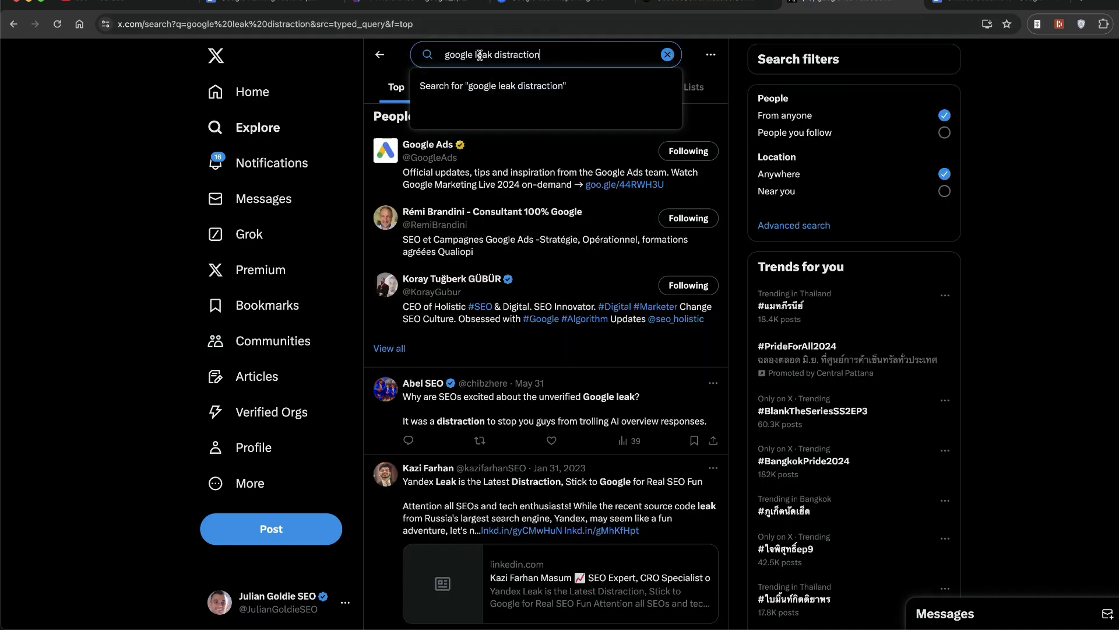
Show the Latest posts for the 'google leak distraction' search on X and browse them.
left_click_drag(444, 55, 538, 55)
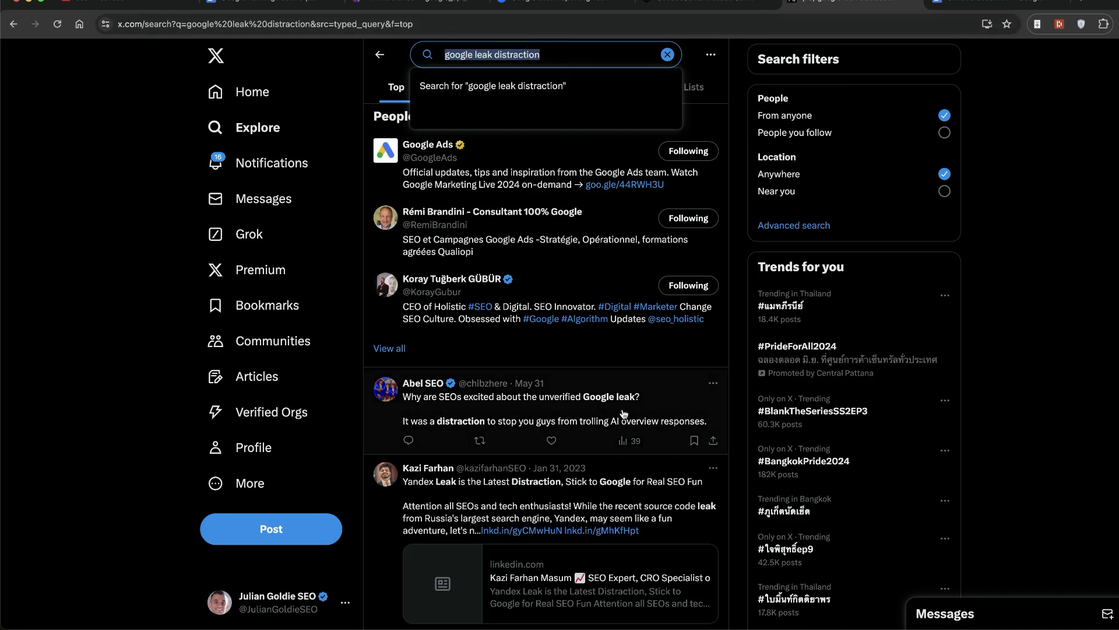
scroll(622, 389, "down", 2)
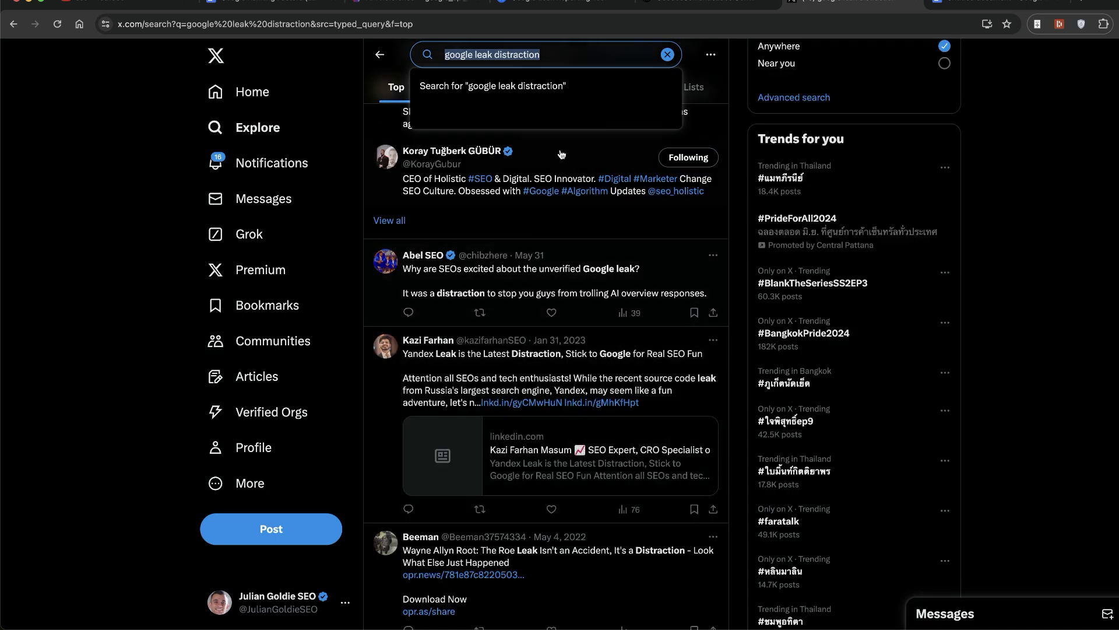
left_click(466, 87)
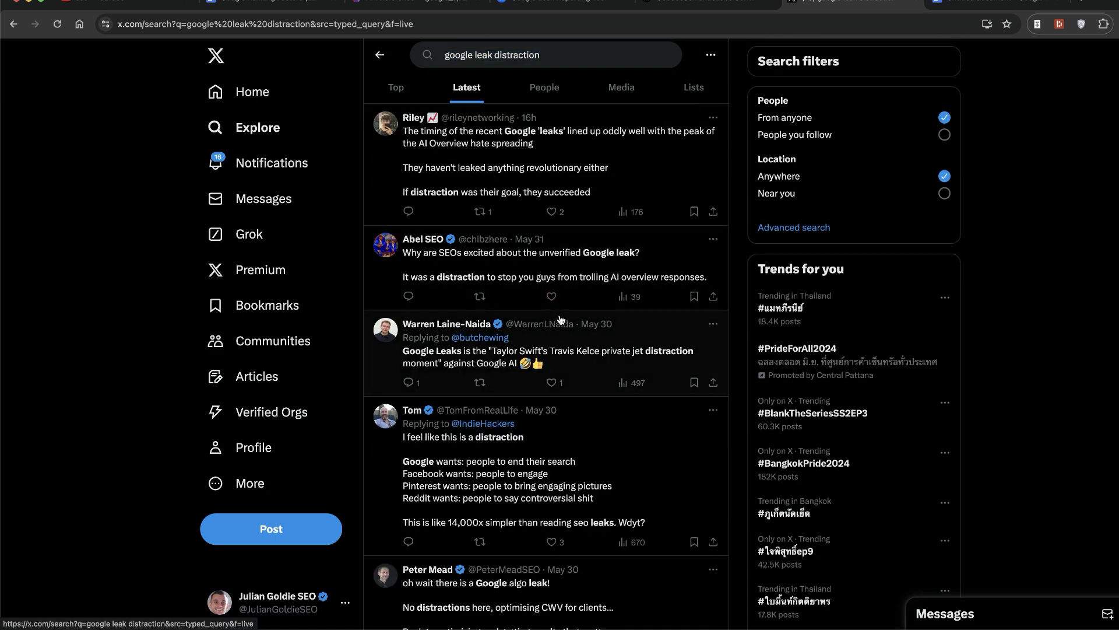
scroll(583, 291, "down", 1)
scroll(700, 209, "up", 1)
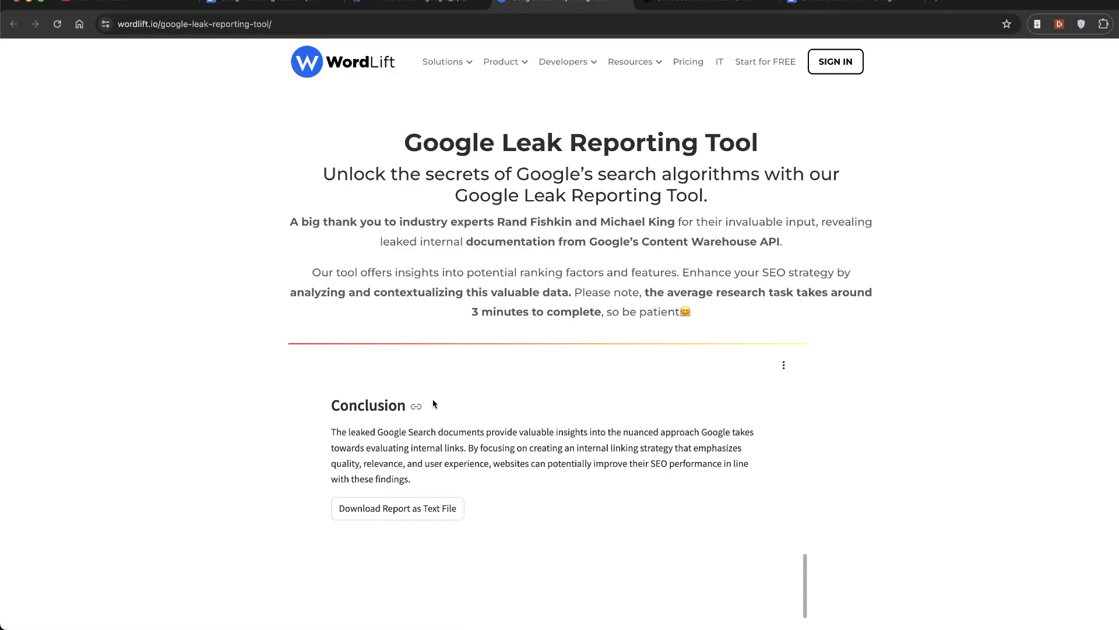
Select the internal-links portion of the research query for editing.
scroll(432, 420, "up", 10)
scroll(420, 448, "up", 10)
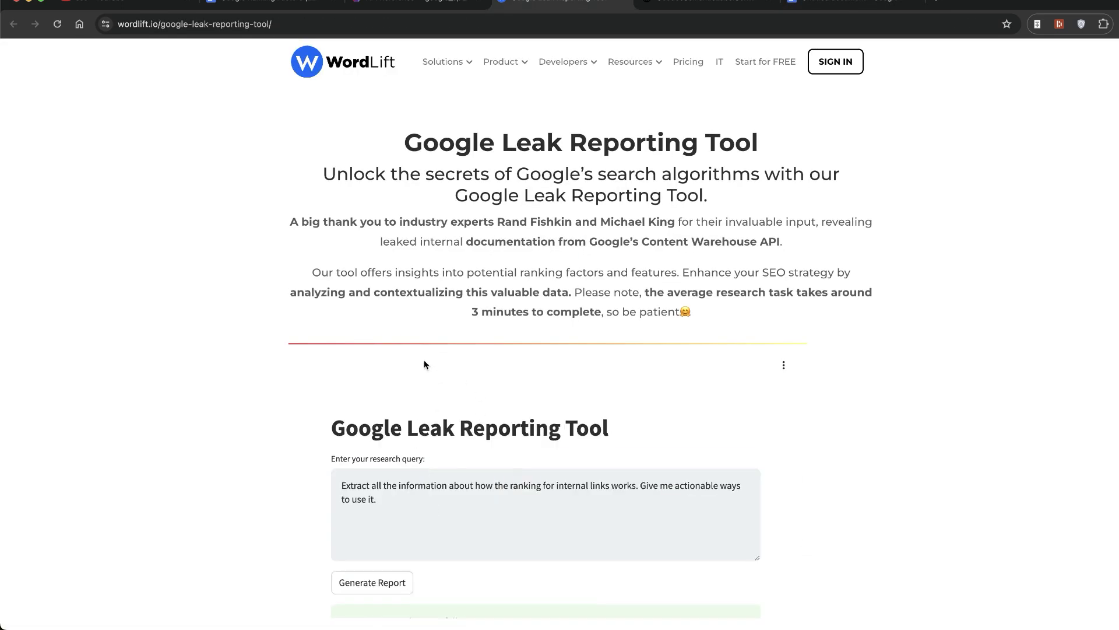
scroll(466, 408, "down", 3)
scroll(512, 460, "down", 3)
left_click(583, 434)
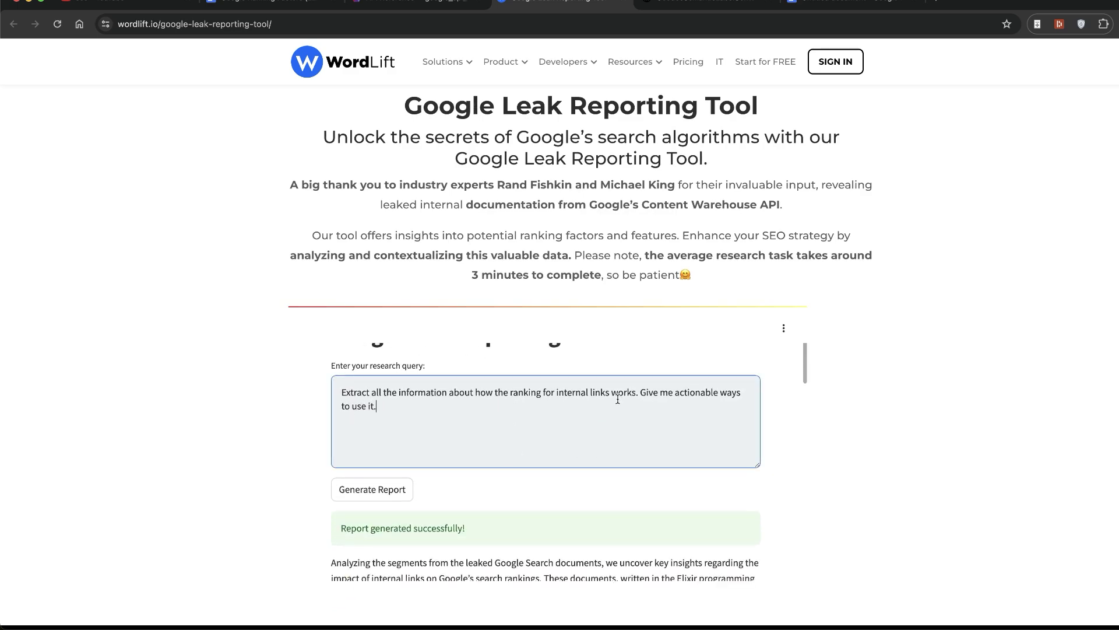
key("ctrl+a")
left_click(622, 391)
key("shift+super+Right")
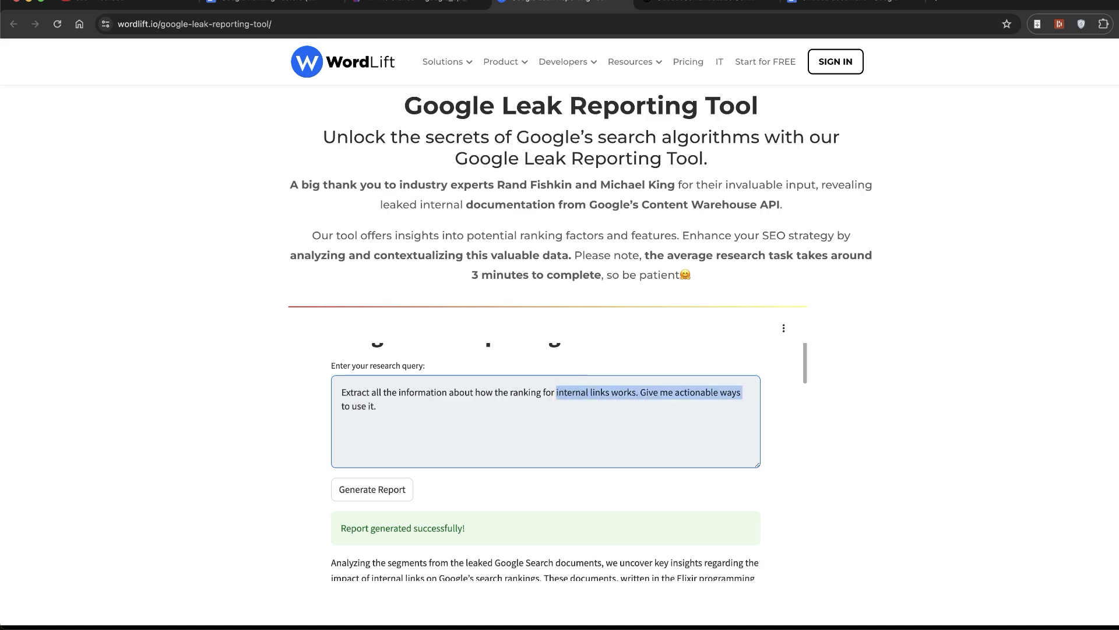
key("Left")
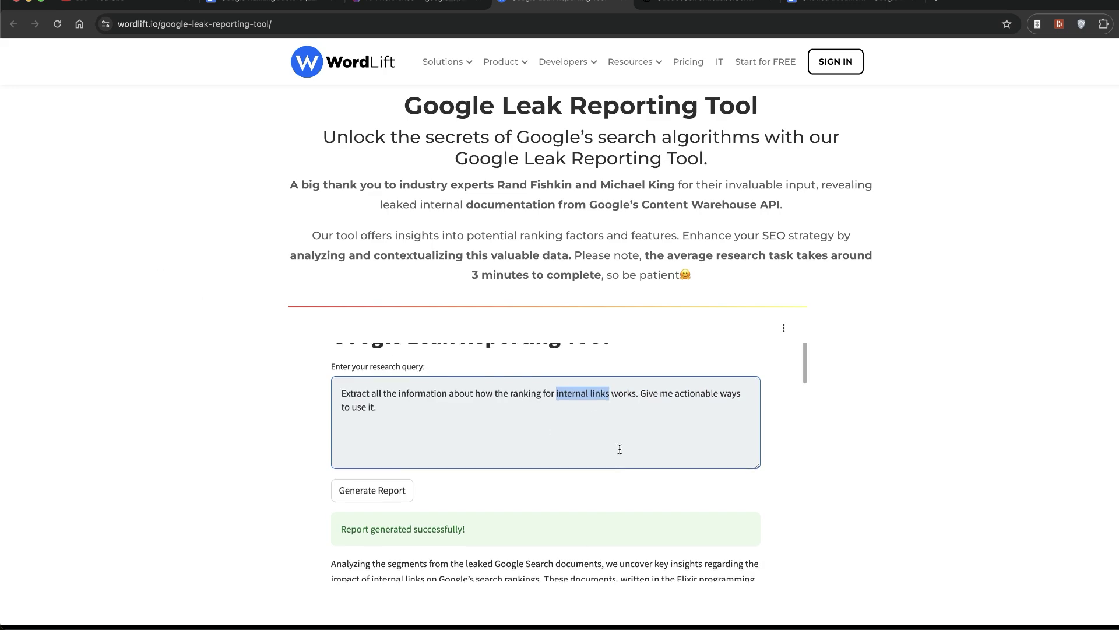
Replace the internal-links wording with 'backlinks' and generate the new report.
scroll(482, 403, "up", 2)
left_click(655, 392)
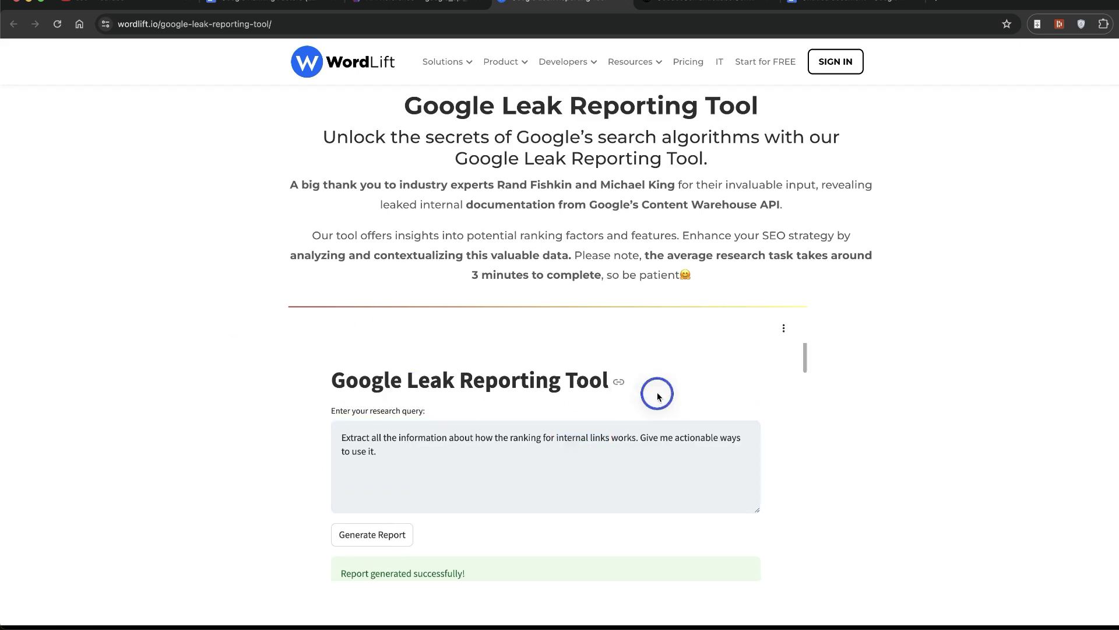
scroll(809, 375, "down", 2)
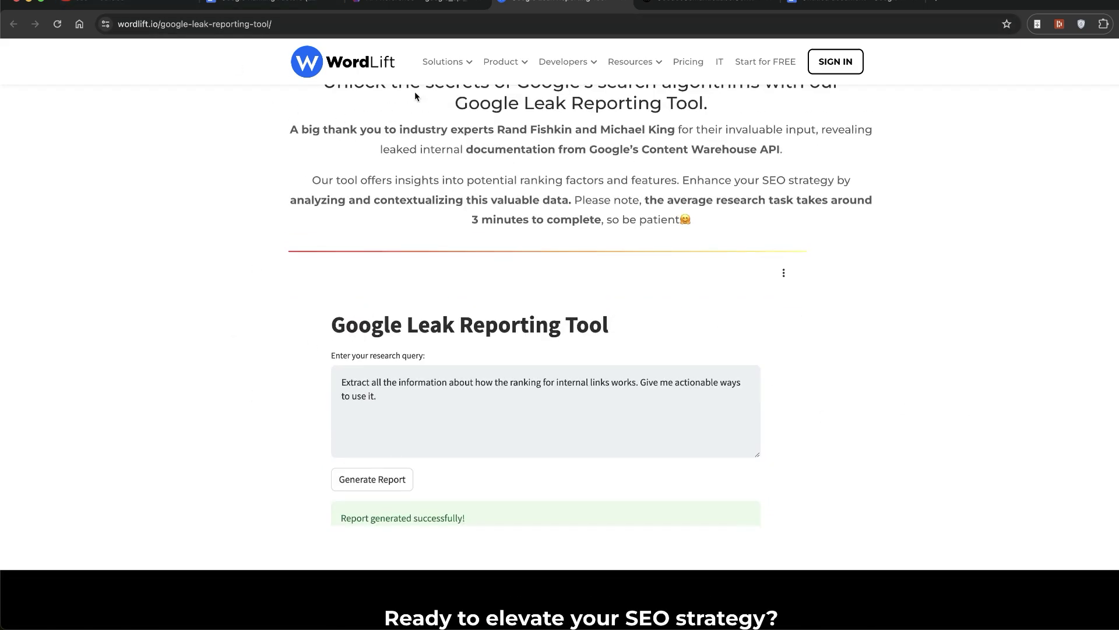
left_click_drag(551, 395, 528, 385)
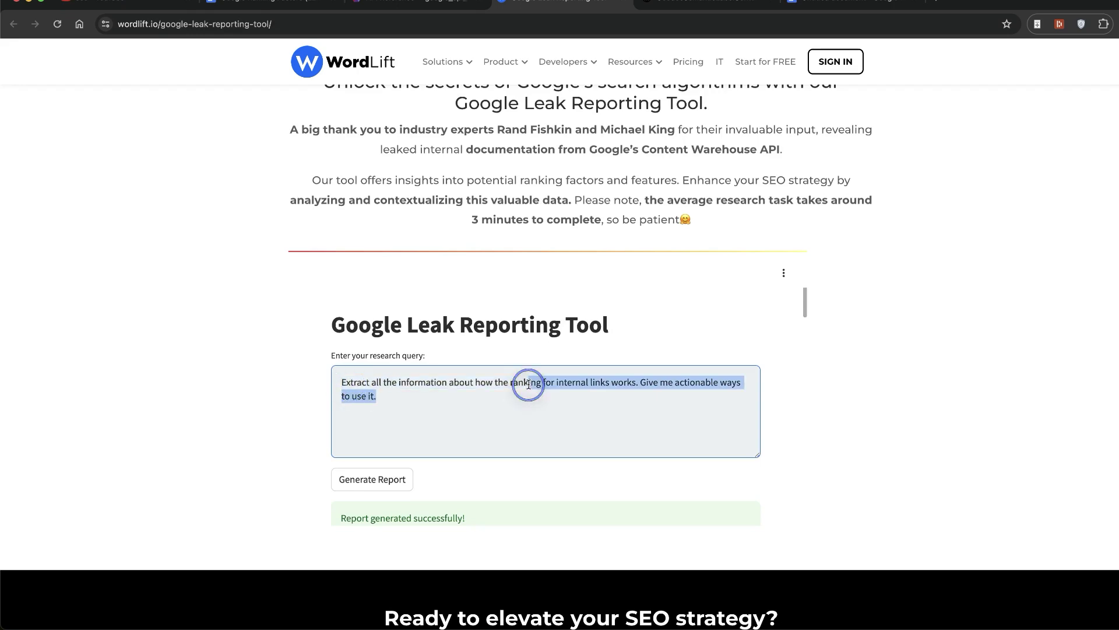
left_click_drag(637, 384, 645, 384)
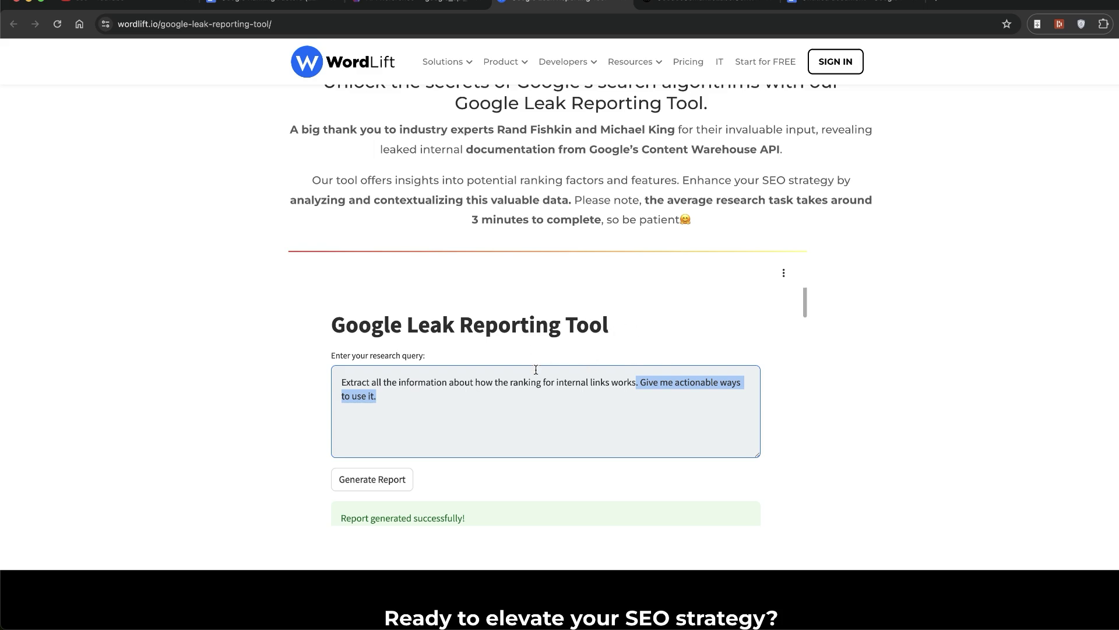
left_click(615, 395)
type("backlinks work")
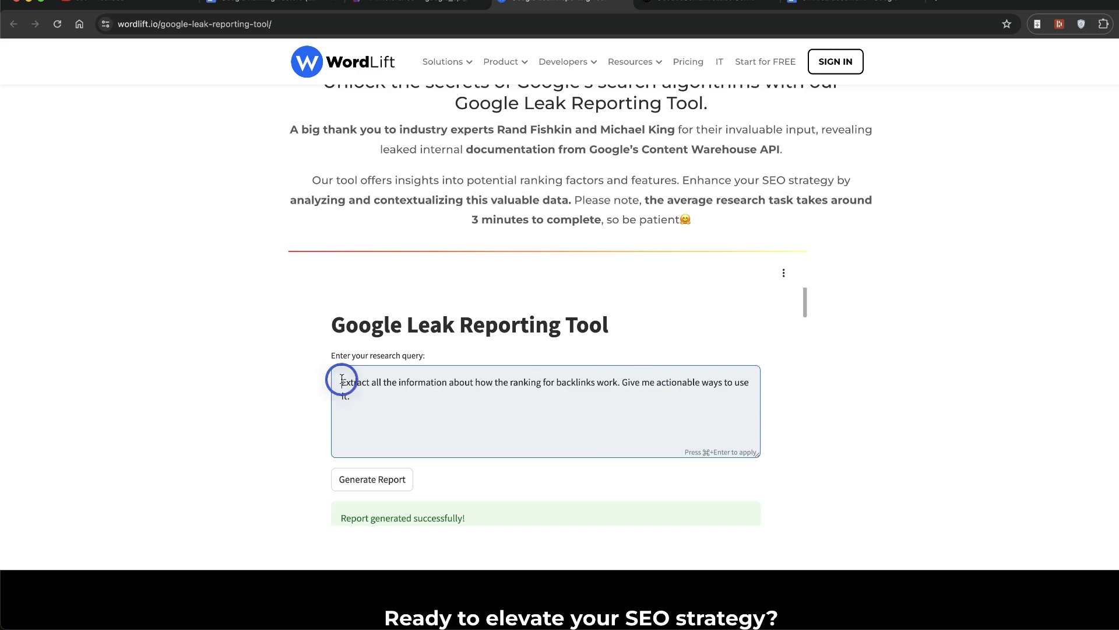
left_click_drag(342, 380, 513, 381)
left_click(596, 382)
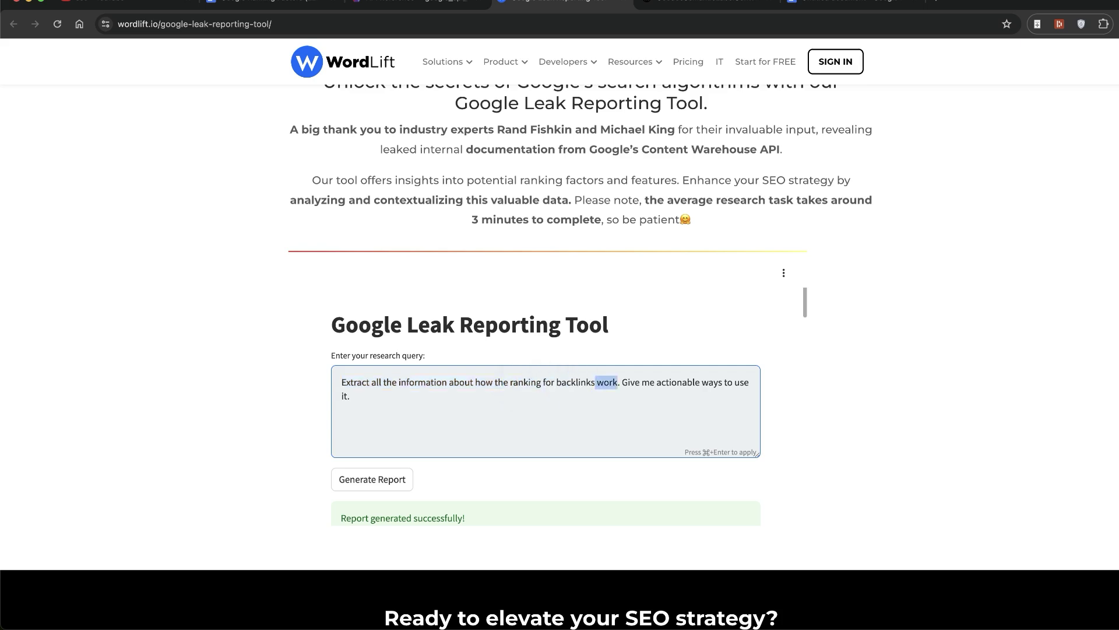
key("BackSpace")
type("backlinks for SEO")
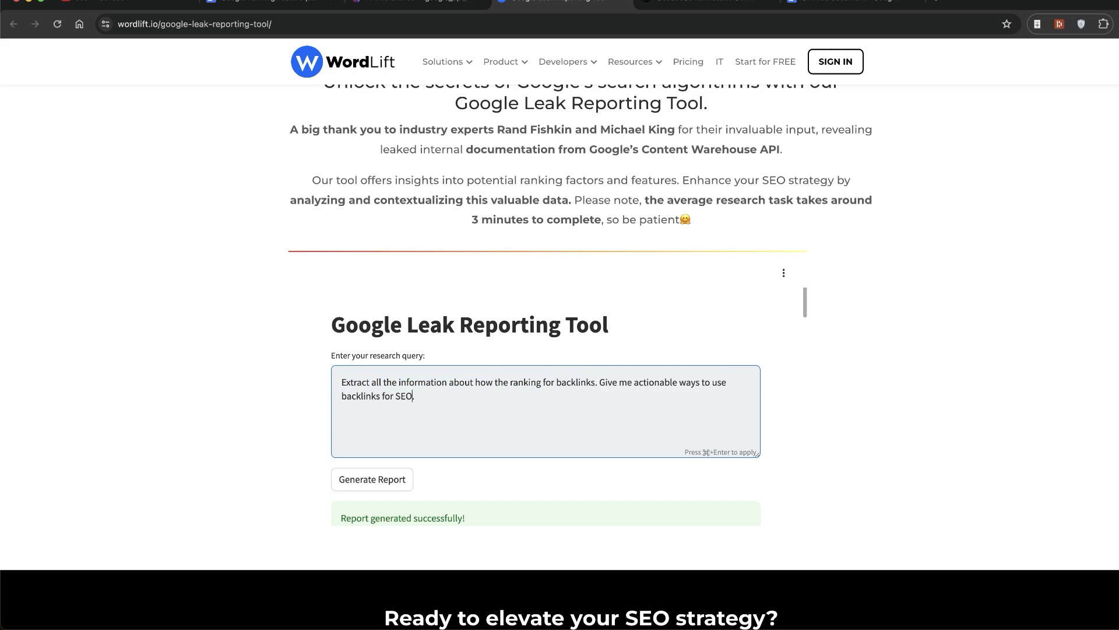
left_click(402, 484)
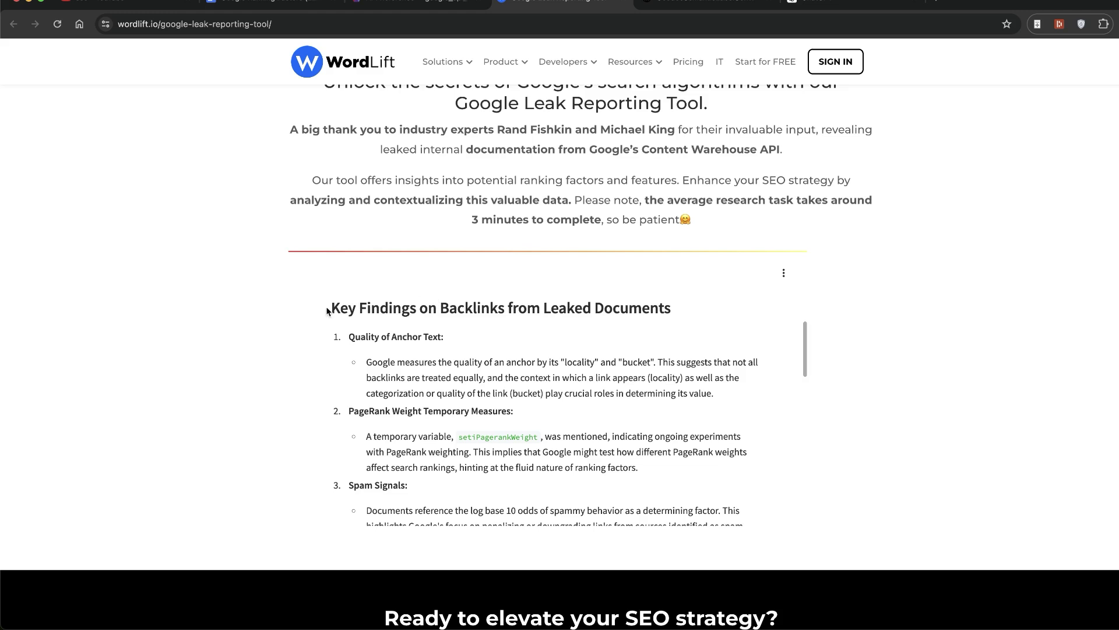
Highlight the Quality of Anchor Text finding and how Google measures anchor quality.
left_click_drag(328, 311, 665, 309)
scroll(621, 329, "down", 1)
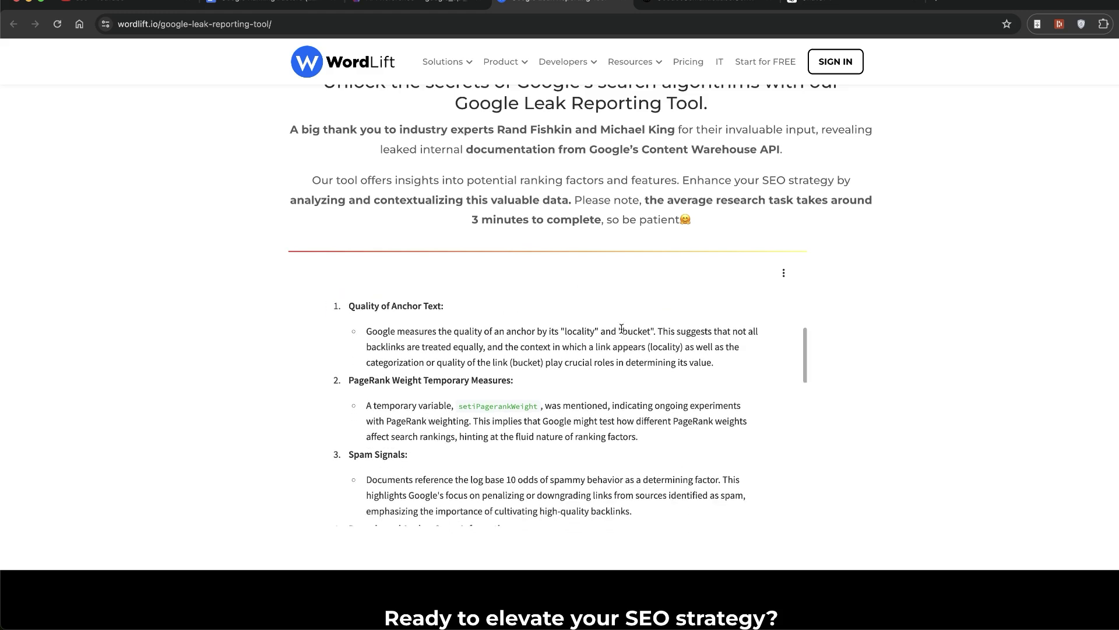
scroll(674, 313, "down", 1)
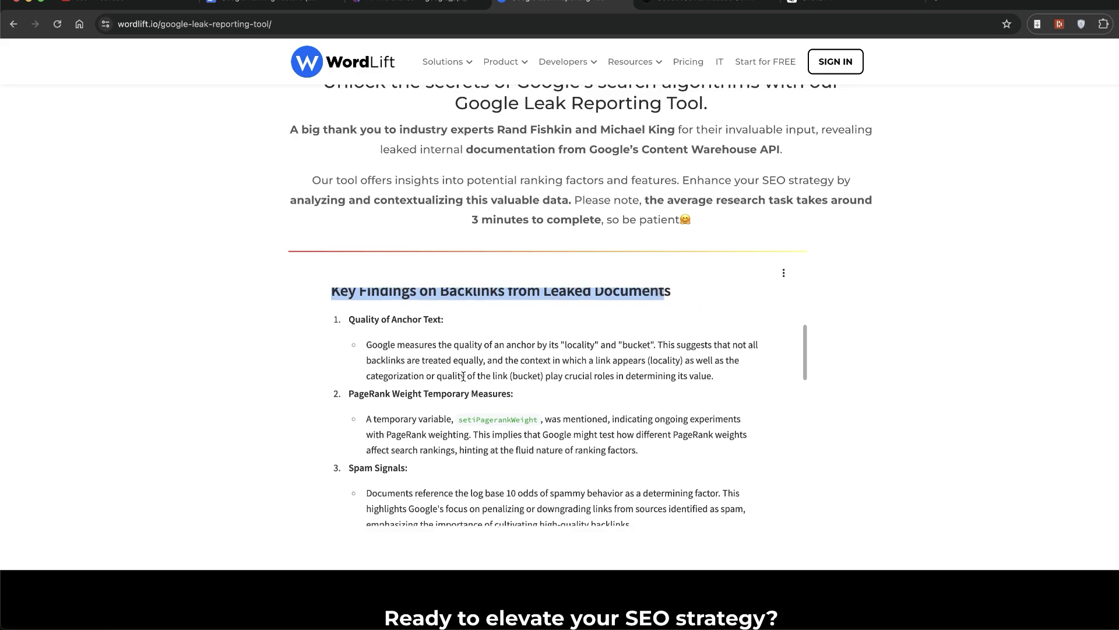
scroll(368, 309, "down", 1)
left_click_drag(346, 315, 456, 320)
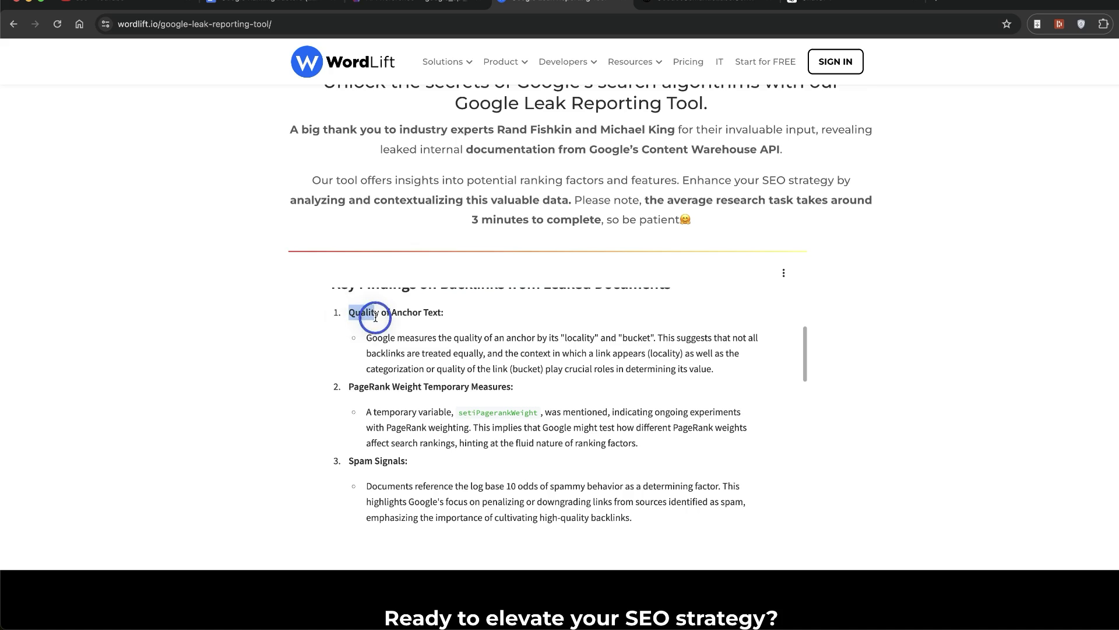
left_click_drag(367, 340, 652, 339)
left_click(475, 373)
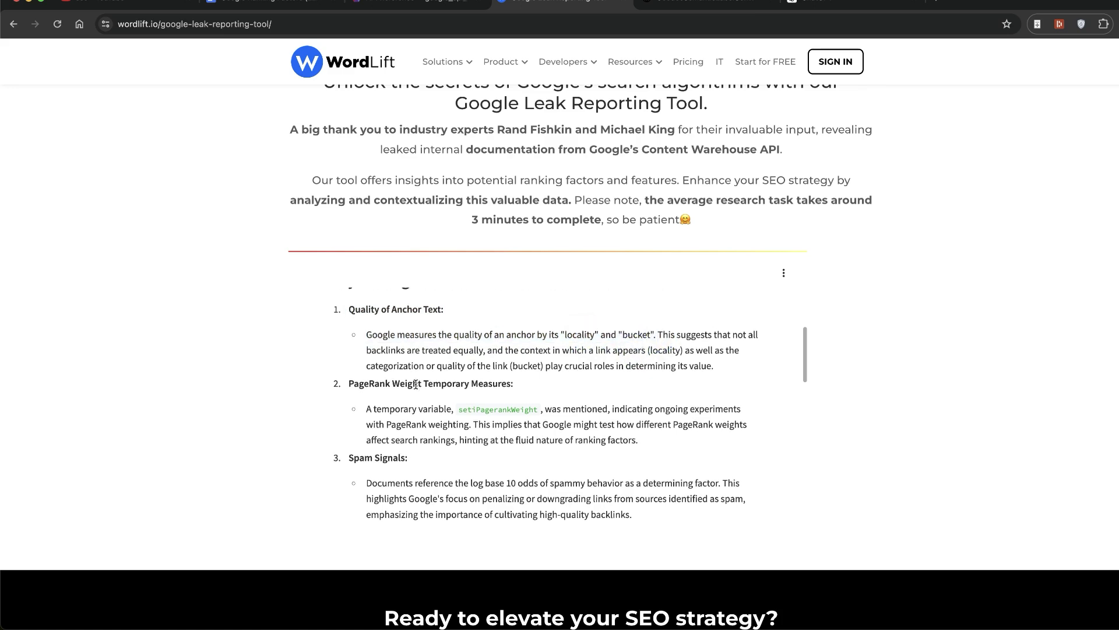
Highlight the findings on PageRank weights, spam-link downgrading and the Penguin paragraph.
scroll(408, 350, "down", 1)
left_click_drag(349, 325, 516, 330)
scroll(449, 334, "down", 1)
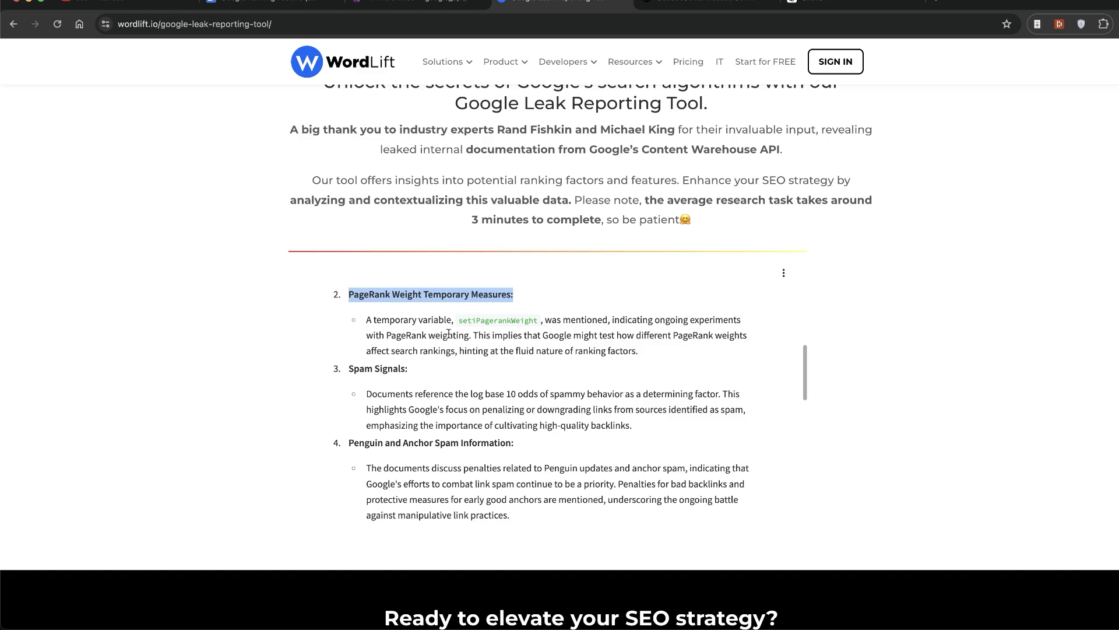
scroll(378, 323, "down", 1)
mouse_move(671, 312)
left_mouse_down()
mouse_move(464, 328)
mouse_move(647, 327)
left_mouse_up()
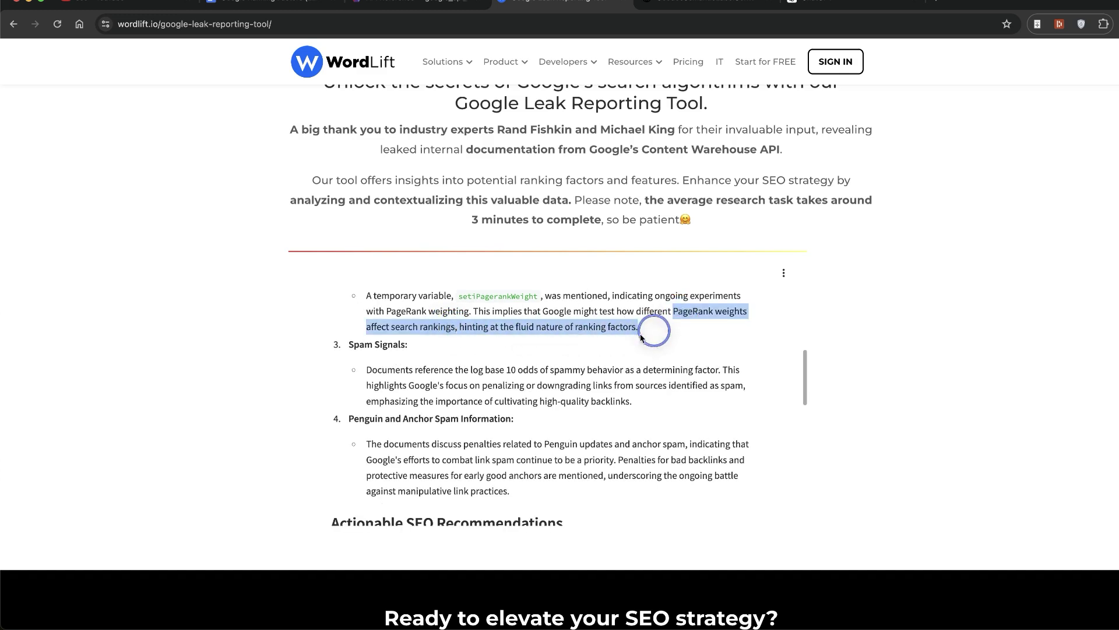
scroll(543, 336, "down", 1)
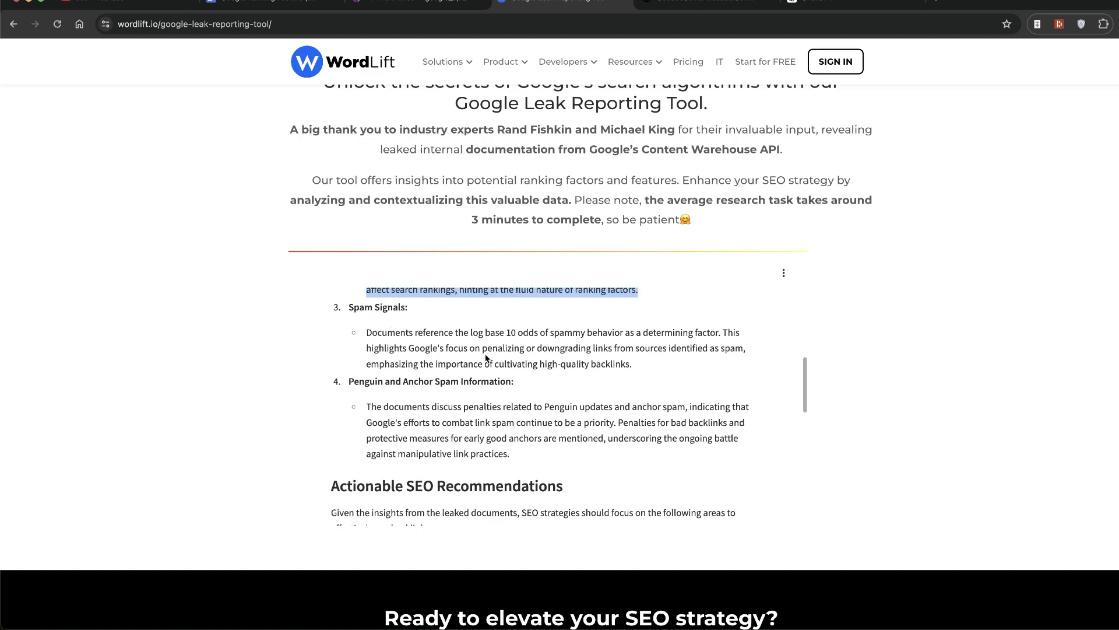
left_click(423, 329)
left_click_drag(543, 349, 745, 351)
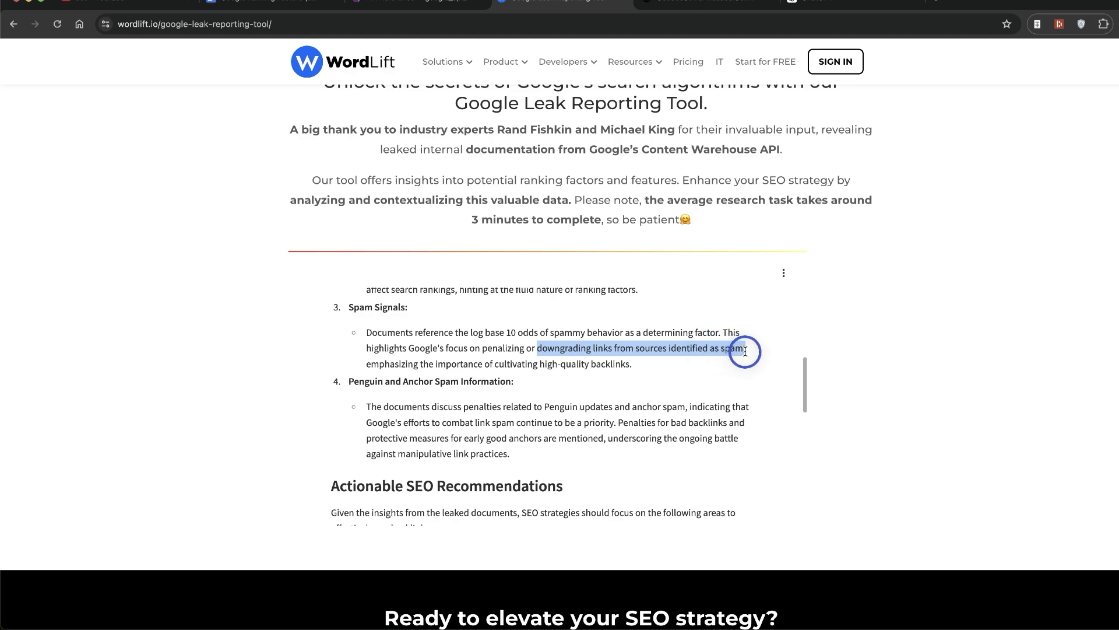
scroll(745, 351, "down", 2)
left_click_drag(367, 358, 465, 374)
right_click(465, 373)
left_click(430, 362)
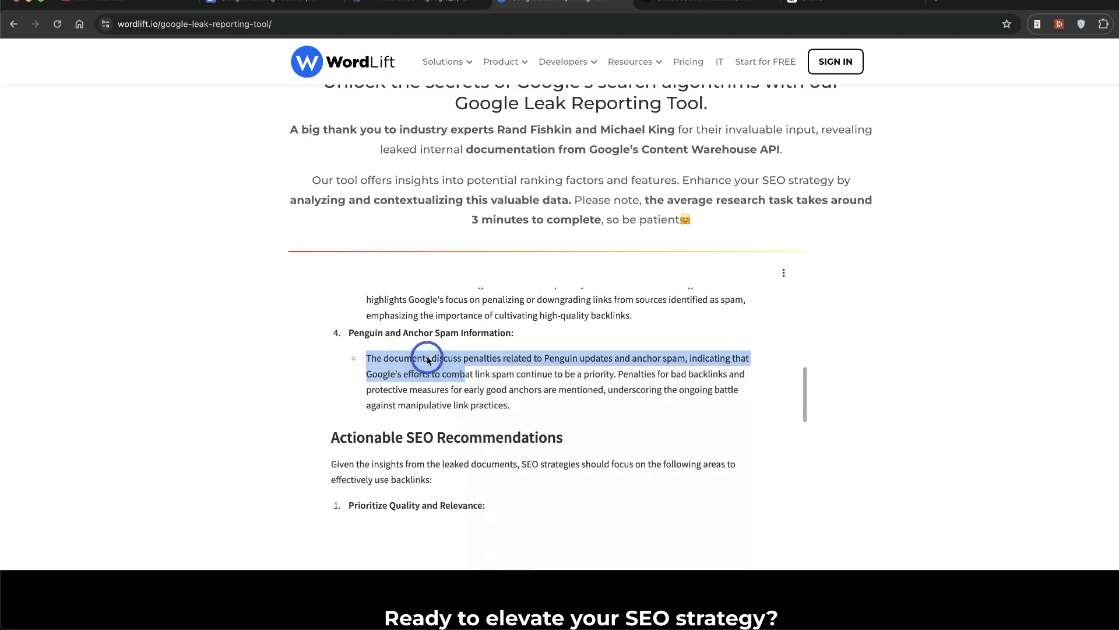
left_click(580, 356)
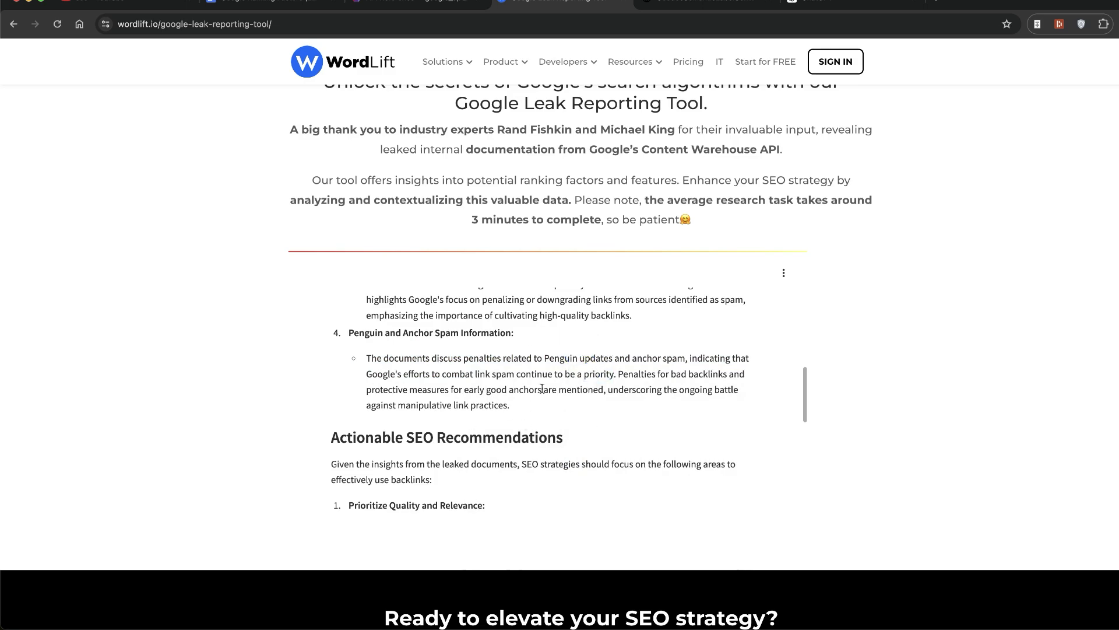
Highlight the Prioritize Quality and Relevance and Monitor Link Profiles for Spam recommendations.
scroll(427, 377, "down", 2)
scroll(408, 368, "down", 2)
left_click_drag(369, 351, 408, 495)
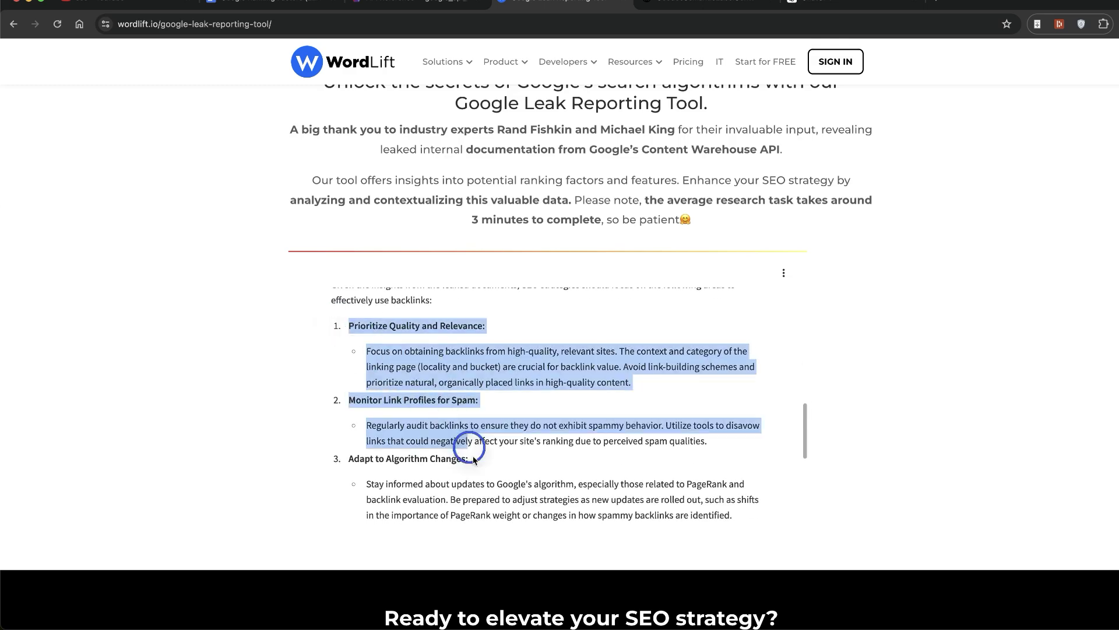
right_click(476, 472)
left_click(402, 433)
scroll(385, 403, "up", 3)
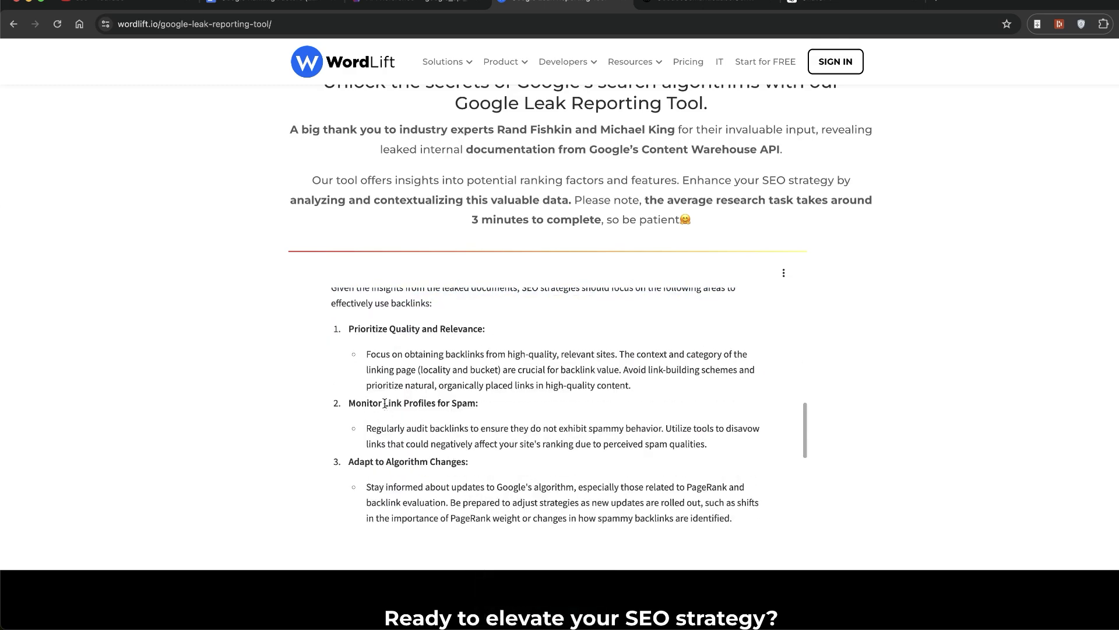
triple_click(391, 329)
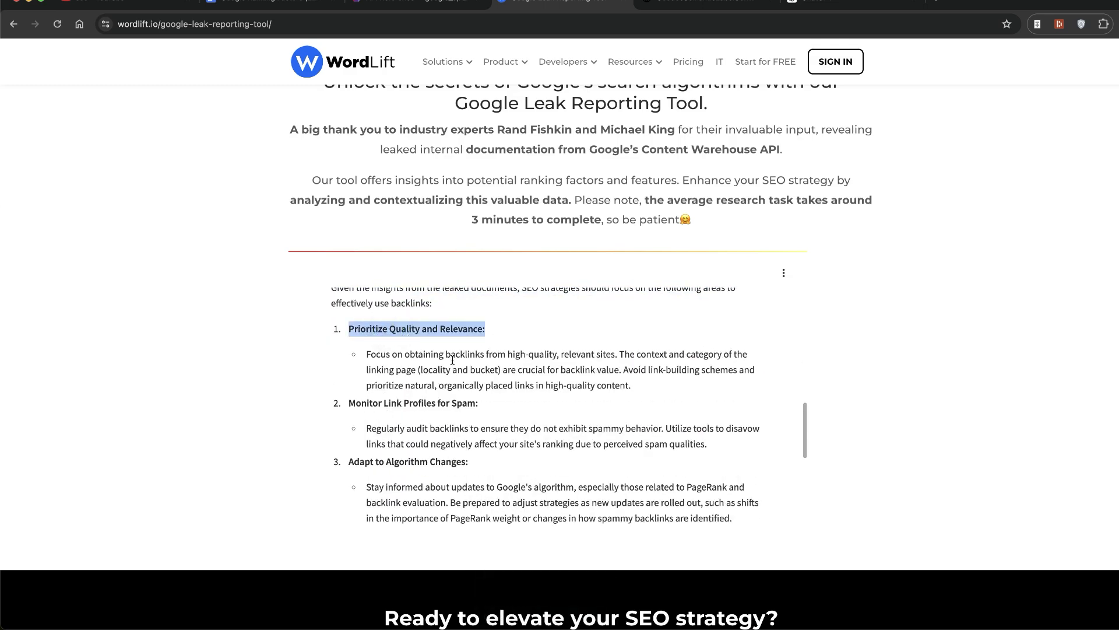
triple_click(400, 407)
left_click(463, 442)
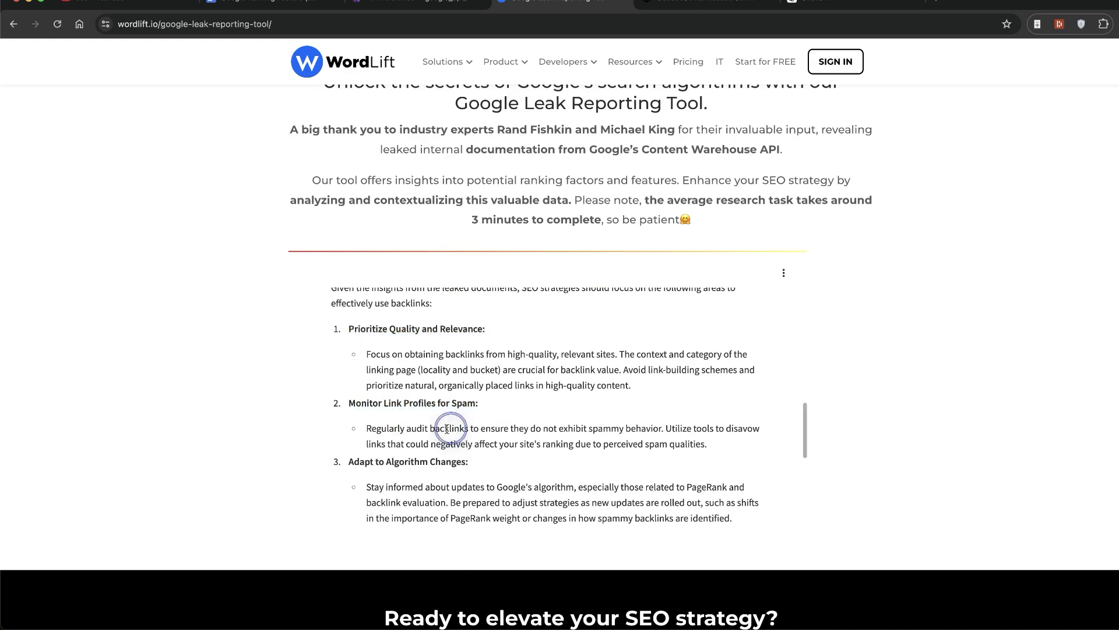
Read the Anchor Text Strategy and Content Quality recommendations, then scroll back up.
scroll(373, 434, "down", 4)
triple_click(401, 403)
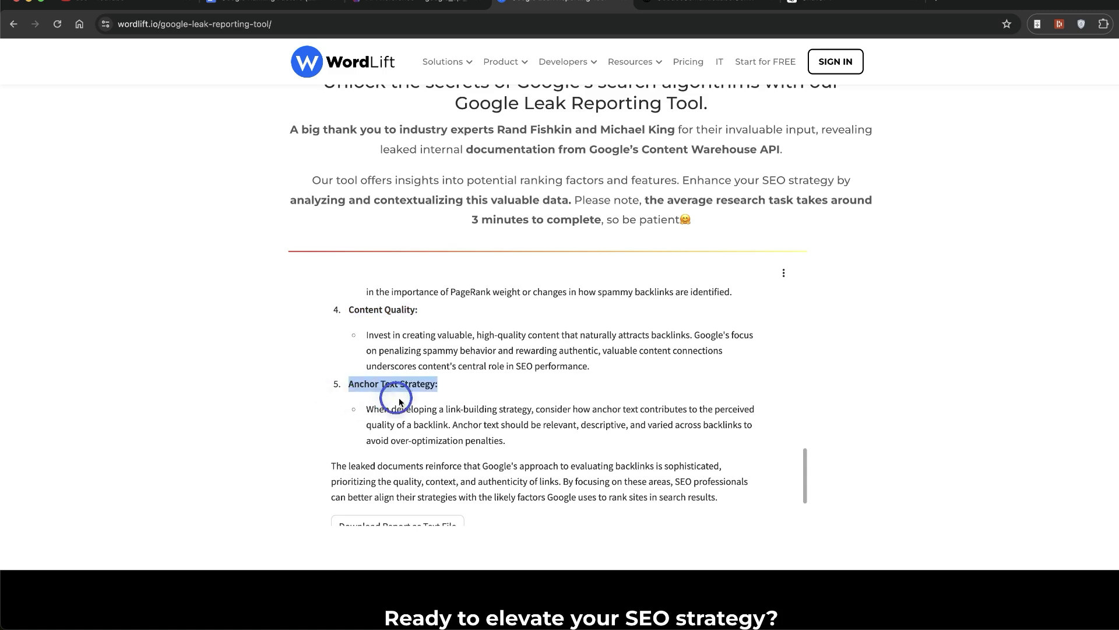
triple_click(486, 408)
scroll(545, 440, "down", 3)
scroll(554, 414, "up", 5)
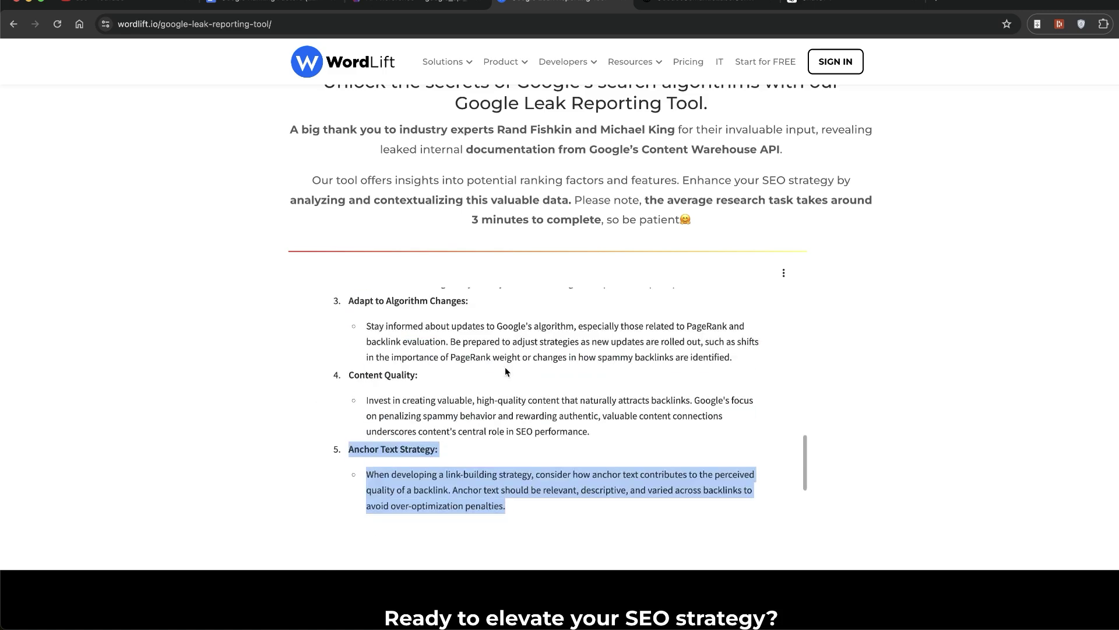
scroll(350, 431, "down", 1)
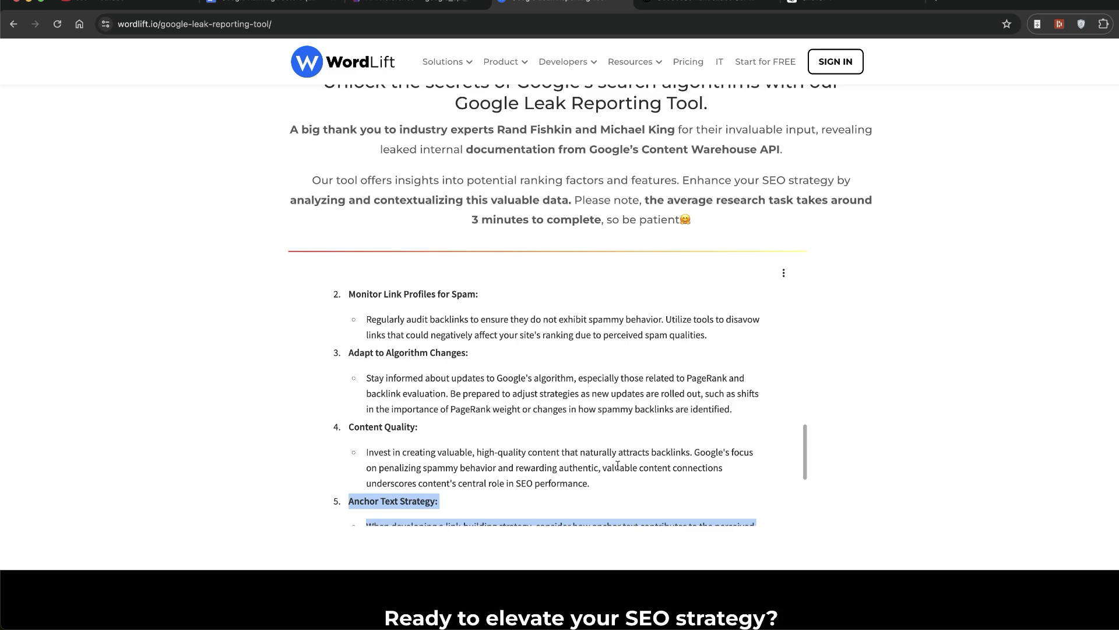
left_click_drag(625, 492, 325, 420)
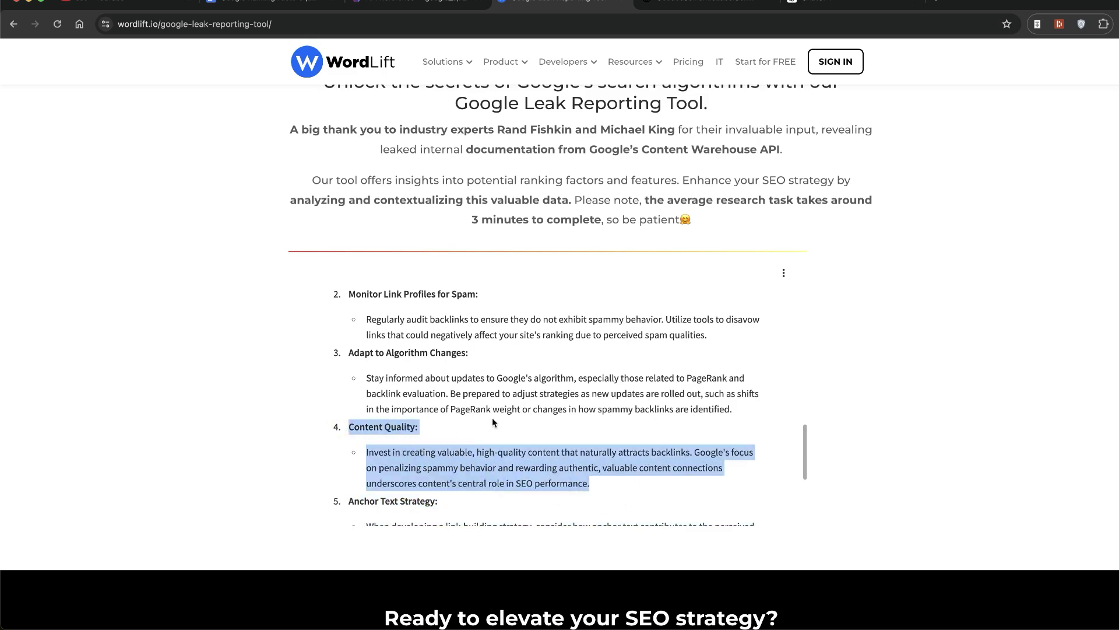
left_click(449, 318)
scroll(448, 318, "up", 1)
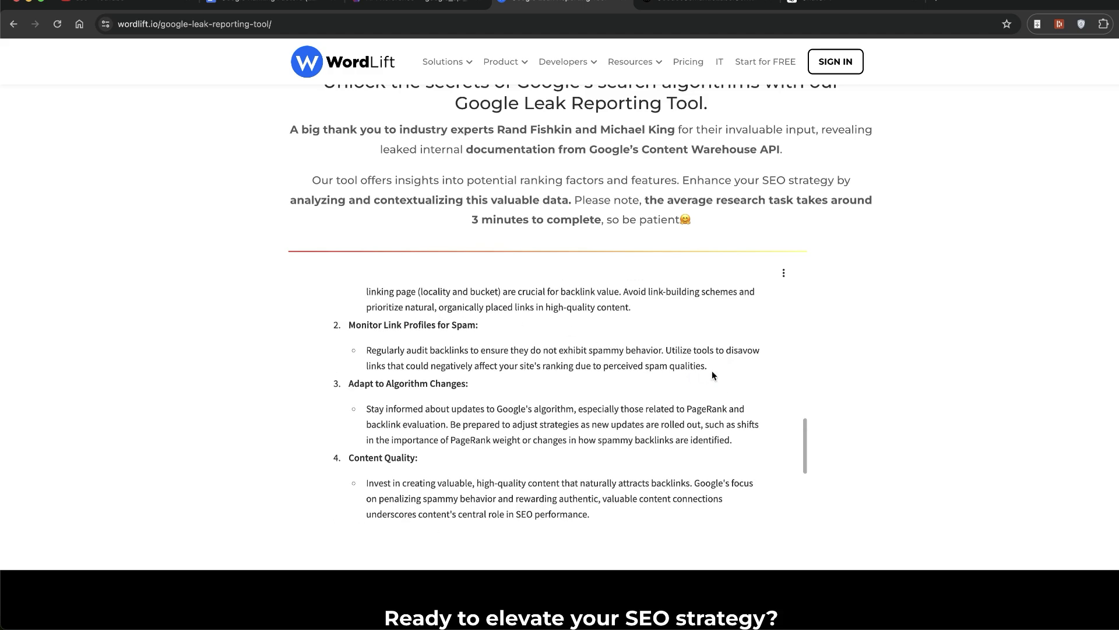
left_click_drag(712, 369, 481, 339)
scroll(517, 398, "up", 2)
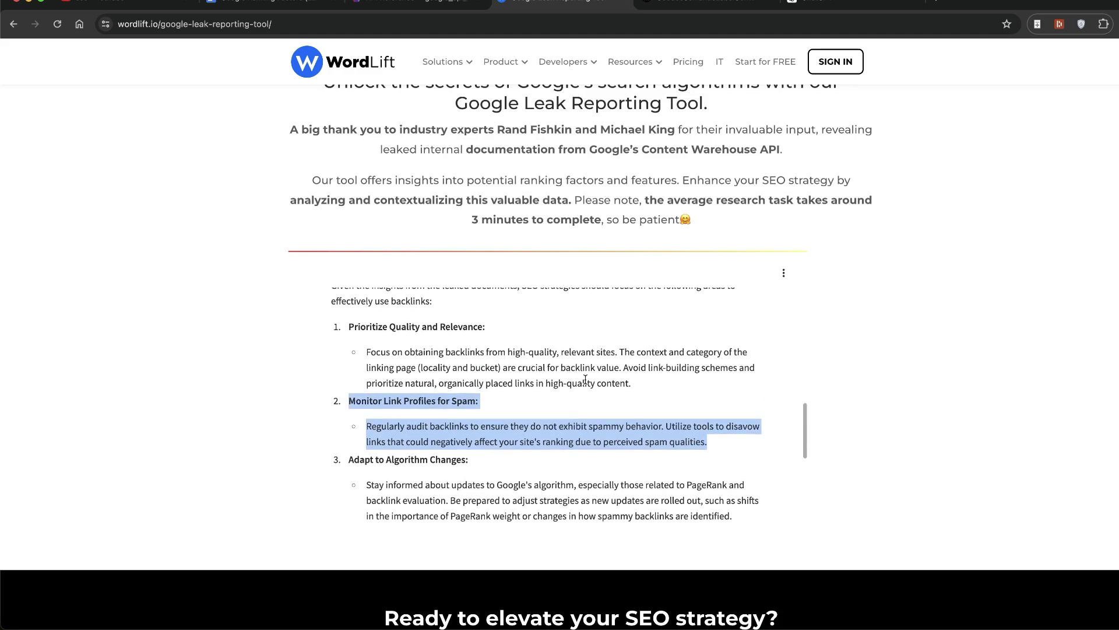
scroll(570, 282, "up", 3)
scroll(610, 369, "up", 3)
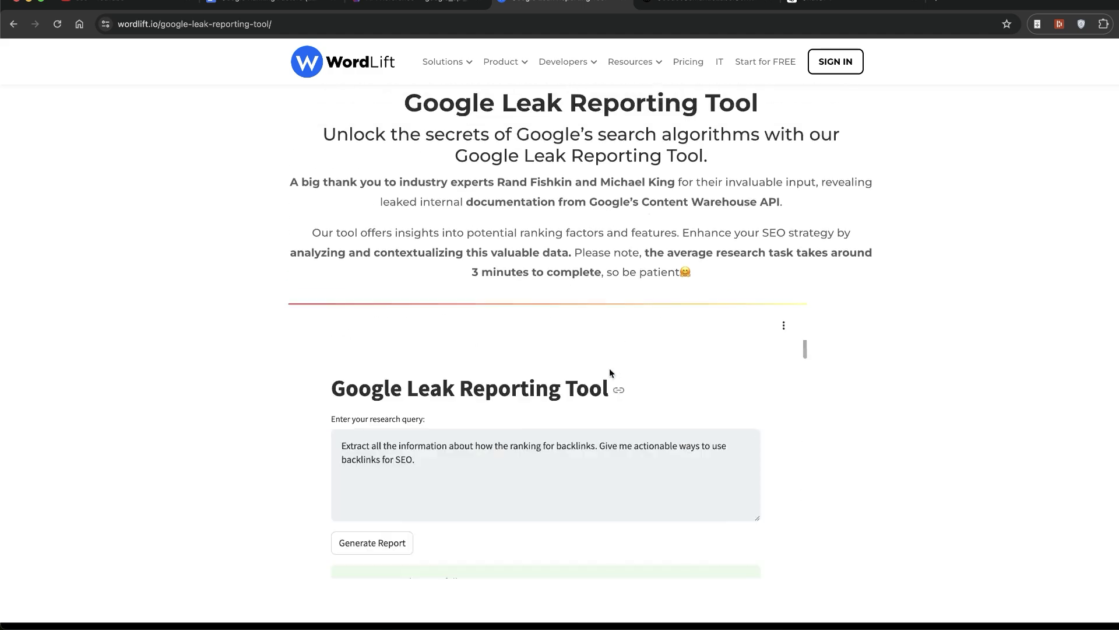
left_click(350, 5)
Browse ContentWarehouse V1 module pages and search the HexDocs reference for 'sitefocusscore'.
left_click(395, 219)
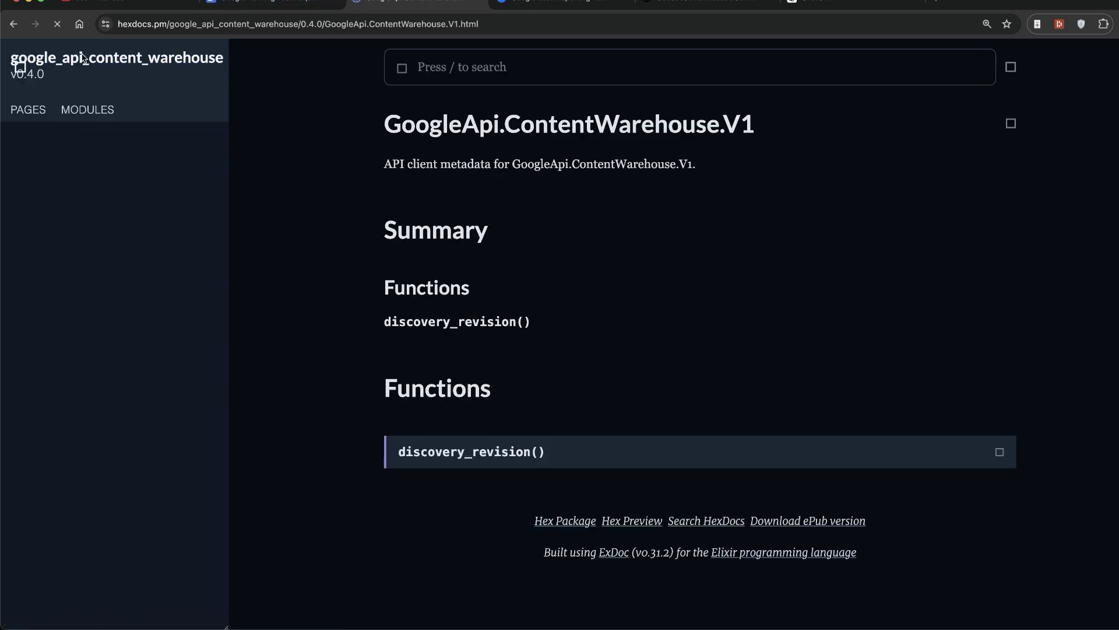
left_click(126, 459)
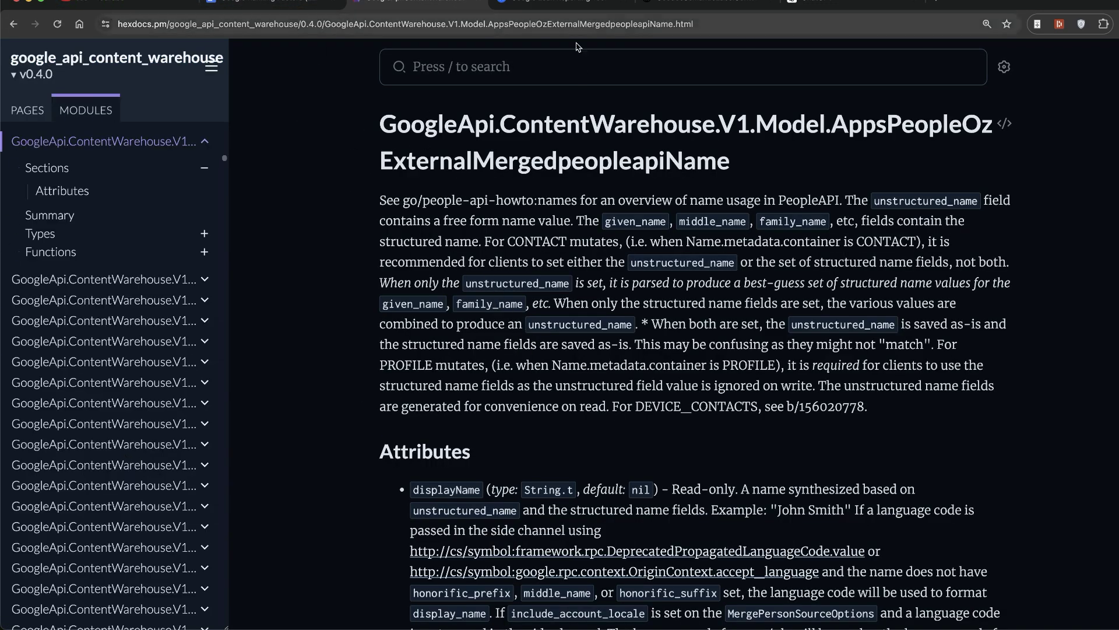
left_click(388, 5)
left_click(478, 66)
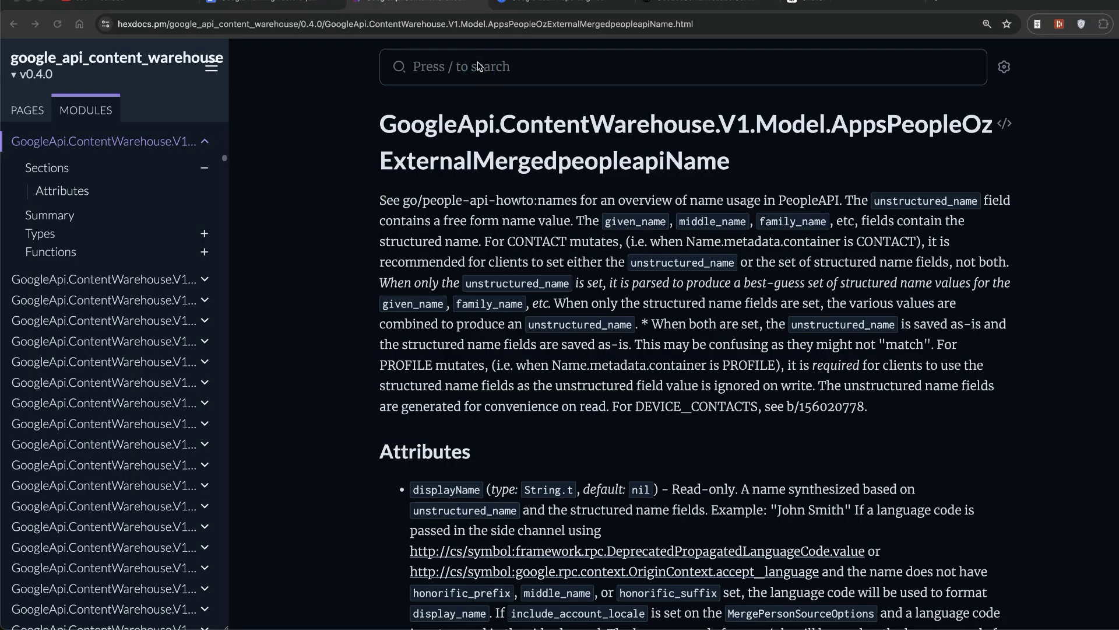
type("sitefocusscore")
key("Return")
left_click(484, 65)
double_click(485, 64)
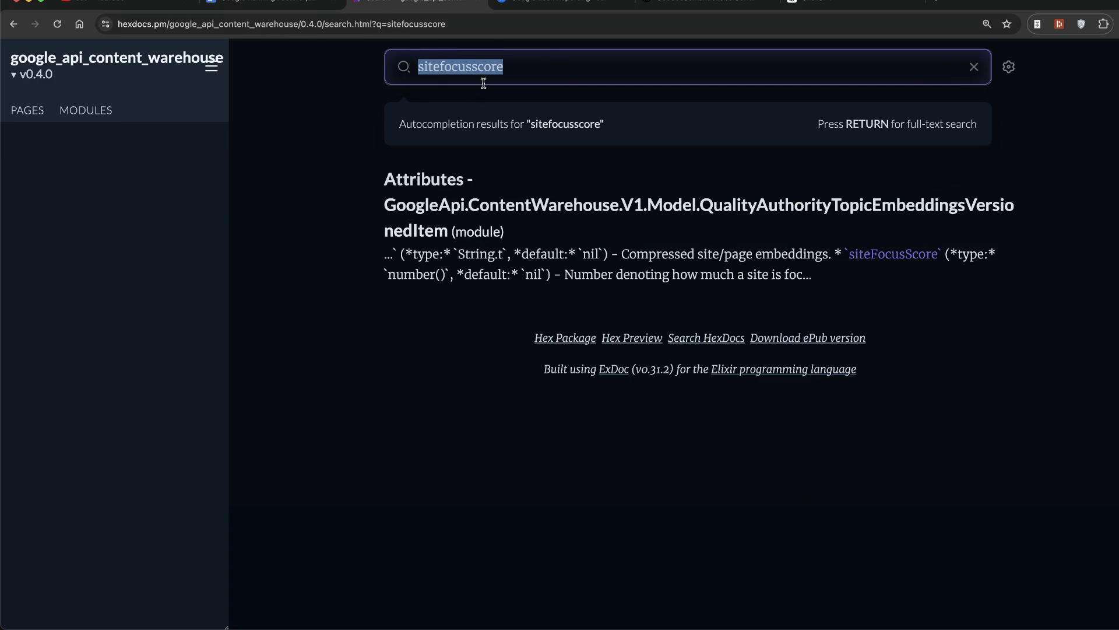
Open the QualityAuthorityTopicEmbeddingsVersionedItem module documenting siteFocusScore and scan its types.
left_click(346, 121)
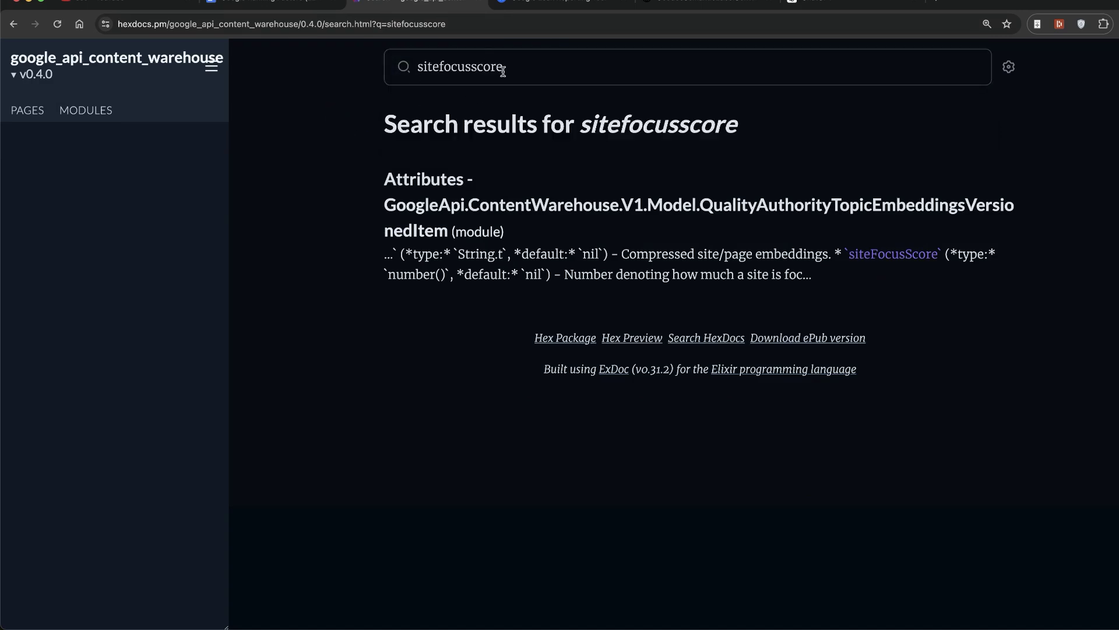
left_click(455, 179)
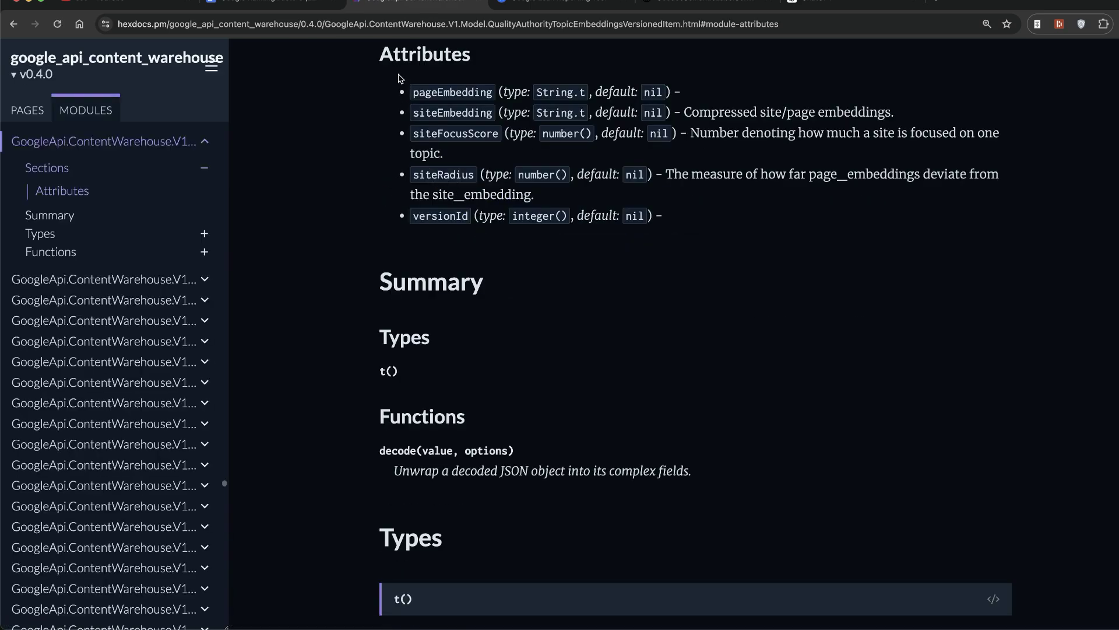
scroll(523, 297, "down", 8)
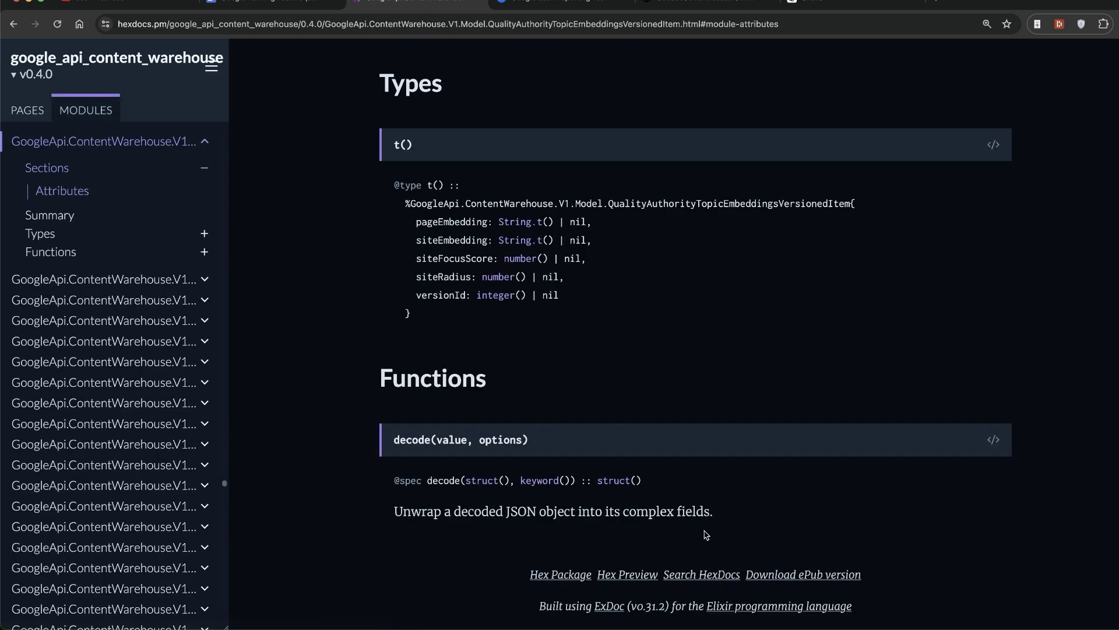
scroll(742, 513, "up", 7)
scroll(694, 452, "up", 2)
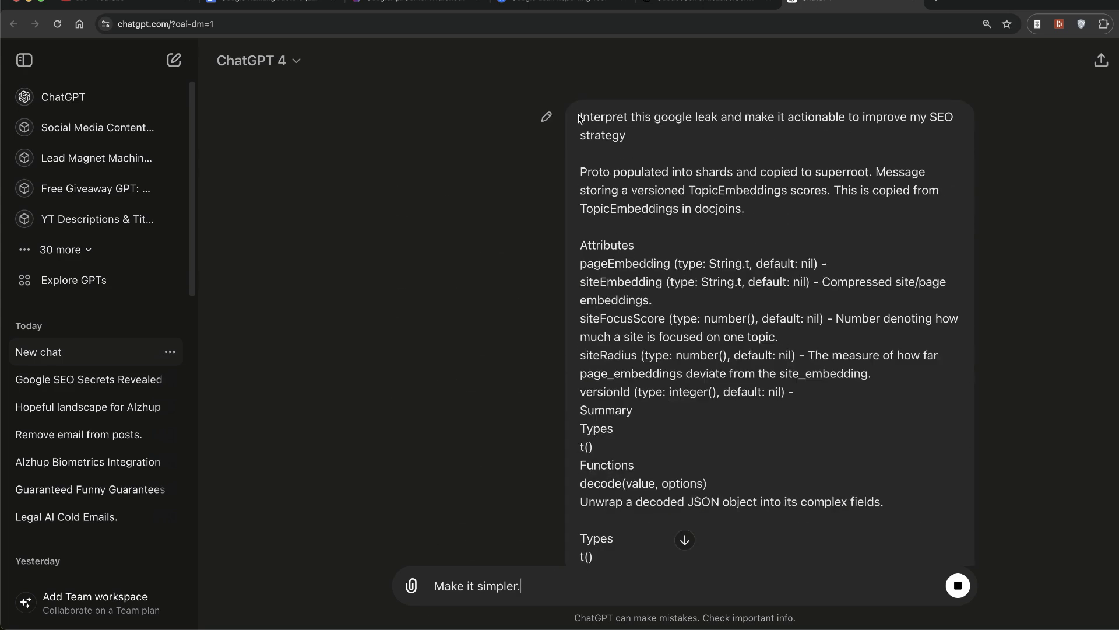
Highlight the prompt's opening request and skim through ChatGPT's SEO breakdown.
left_click_drag(580, 119, 791, 135)
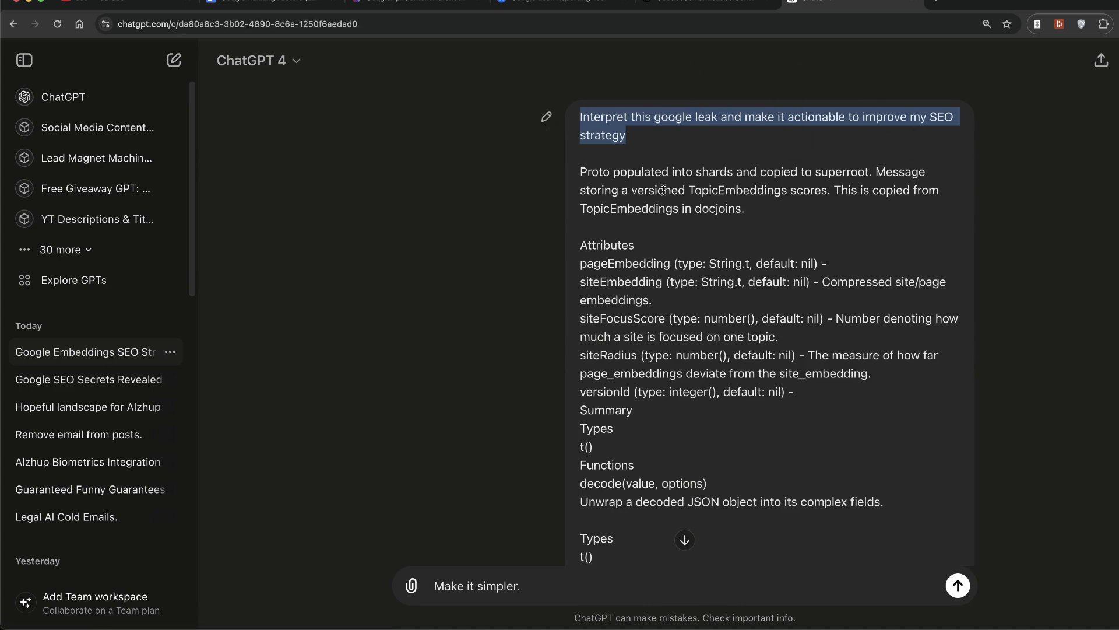
left_click_drag(580, 144, 754, 475)
scroll(758, 477, "down", 5)
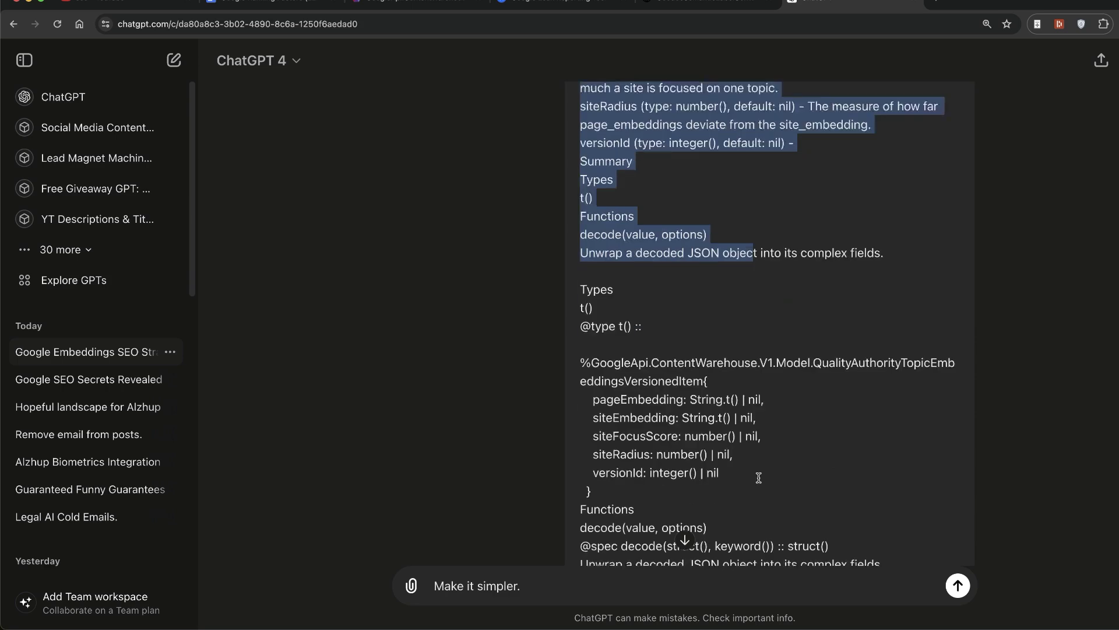
scroll(758, 478, "down", 5)
scroll(759, 478, "down", 10)
scroll(758, 477, "up", 3)
scroll(640, 354, "up", 2)
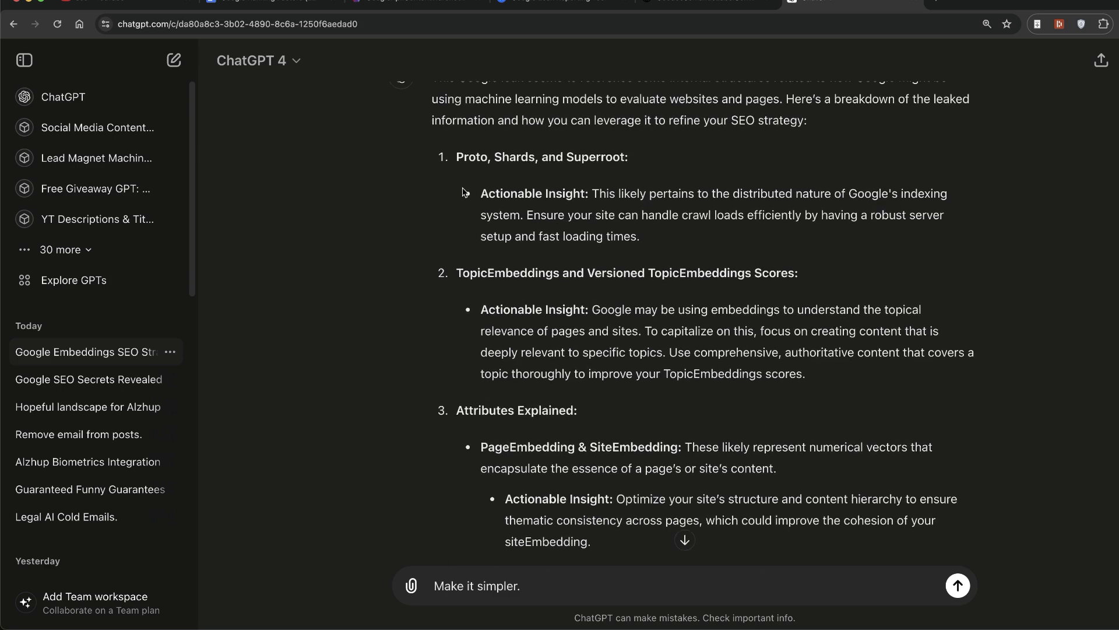
scroll(453, 151, "up", 1)
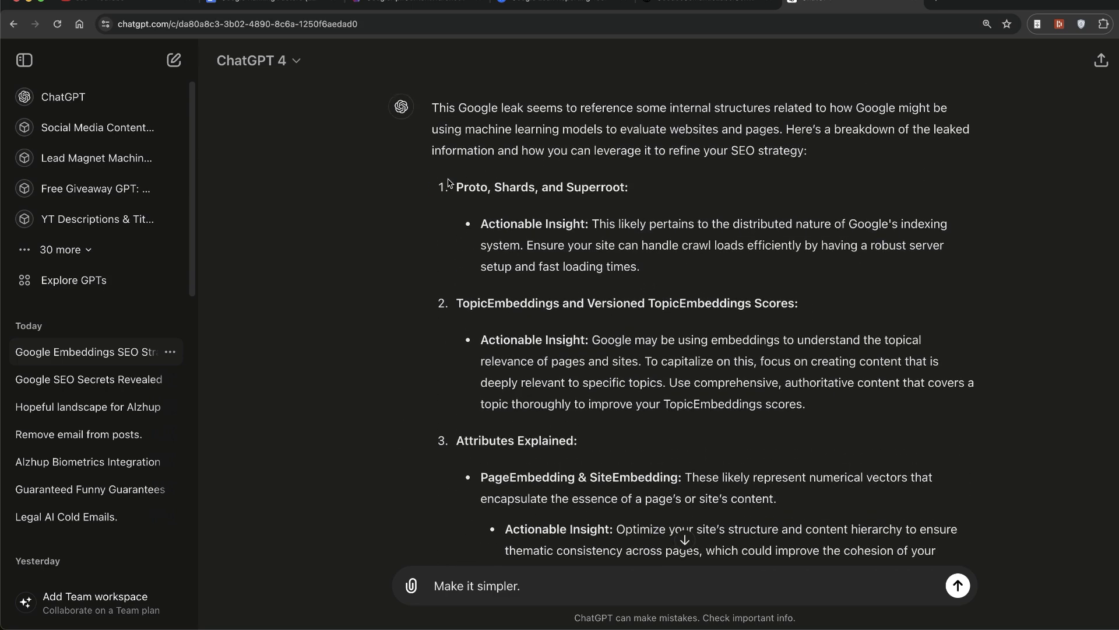
Highlight the first actionable insight paragraph and the SiteFocusScore line.
left_click_drag(456, 187, 629, 190)
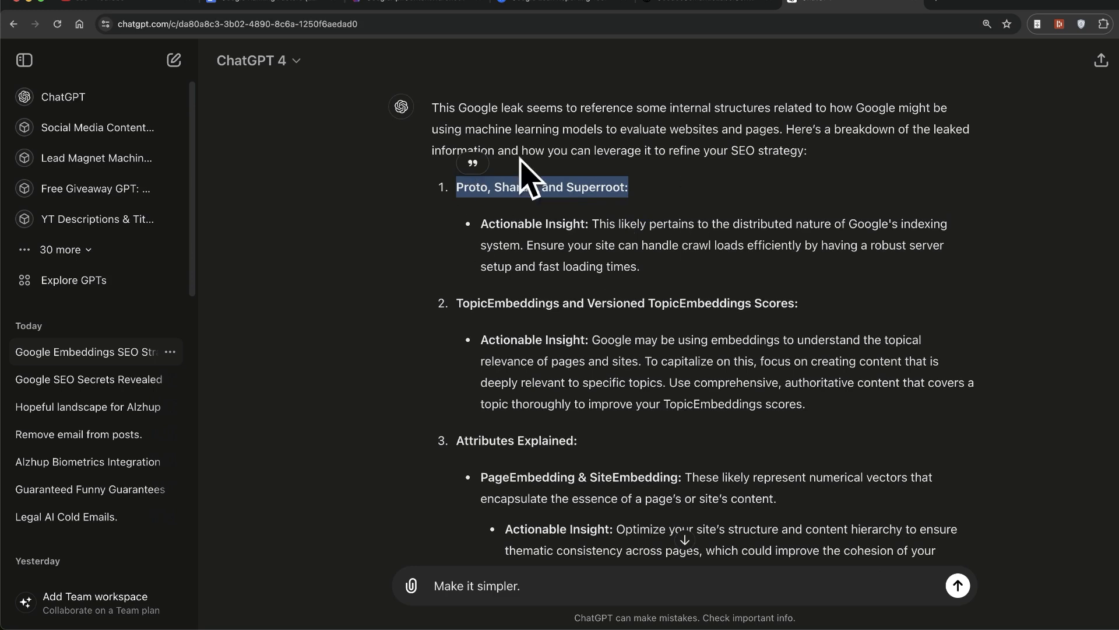
mouse_move(480, 224)
left_mouse_down()
mouse_move(600, 227)
mouse_move(656, 282)
left_mouse_up()
scroll(476, 246, "down", 7)
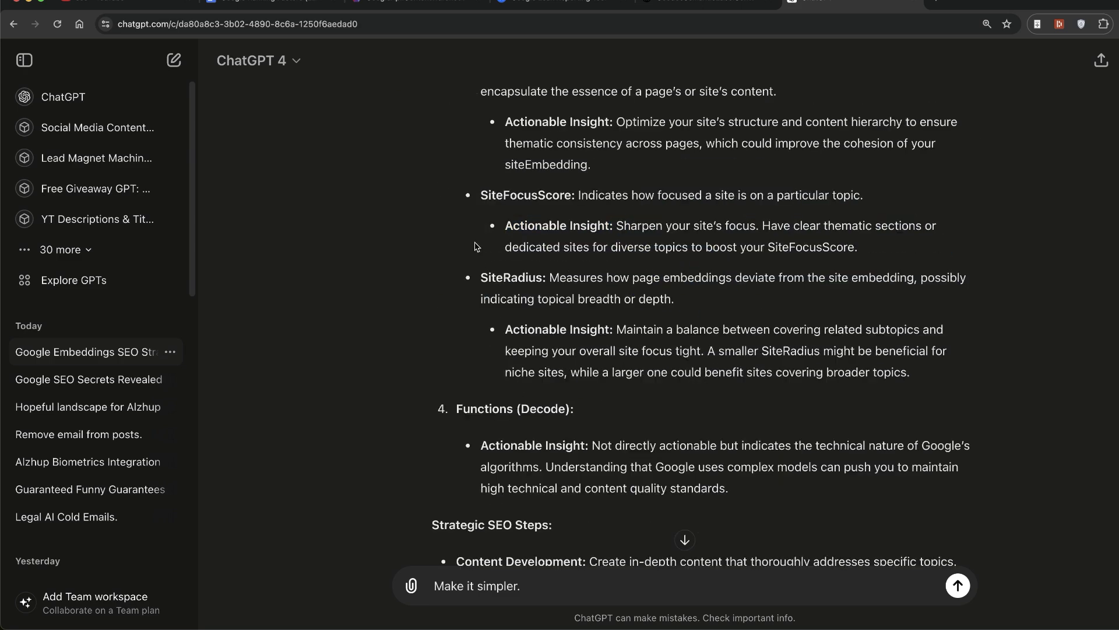
triple_click(479, 200)
left_click(548, 200)
triple_click(574, 201)
left_click(586, 204)
Highlight the SiteFocusScore insight, then send the follow-up asking for a simpler, dumbed-down answer.
triple_click(778, 195)
triple_click(495, 194)
left_click(531, 225)
mouse_move(508, 227)
left_mouse_down()
mouse_move(910, 227)
mouse_move(927, 243)
left_mouse_up()
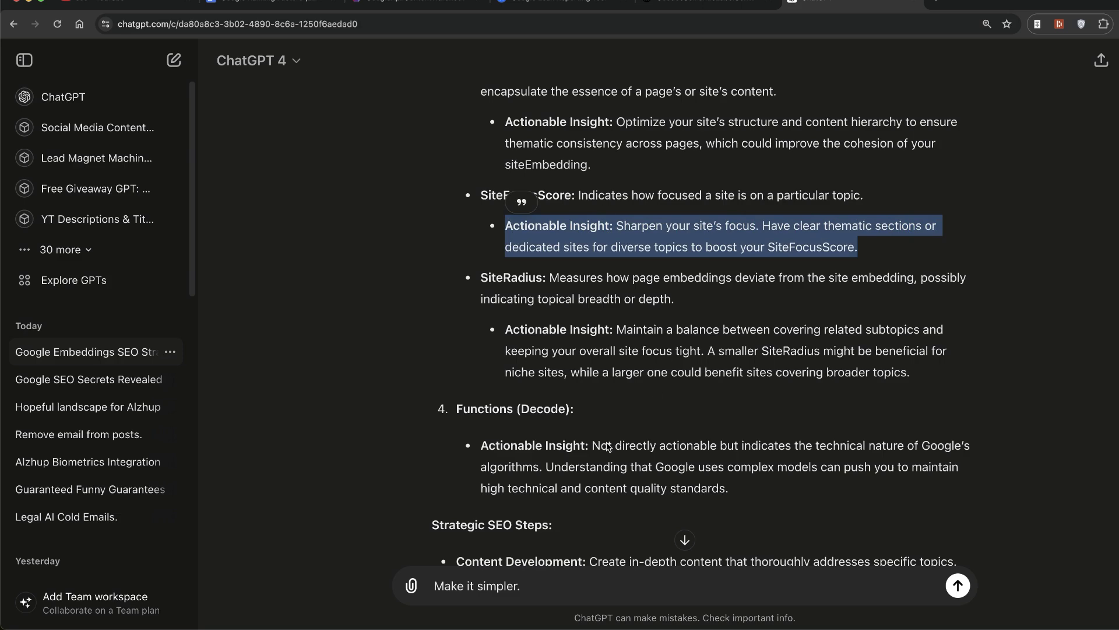
left_click(541, 584)
type("and dumb it down")
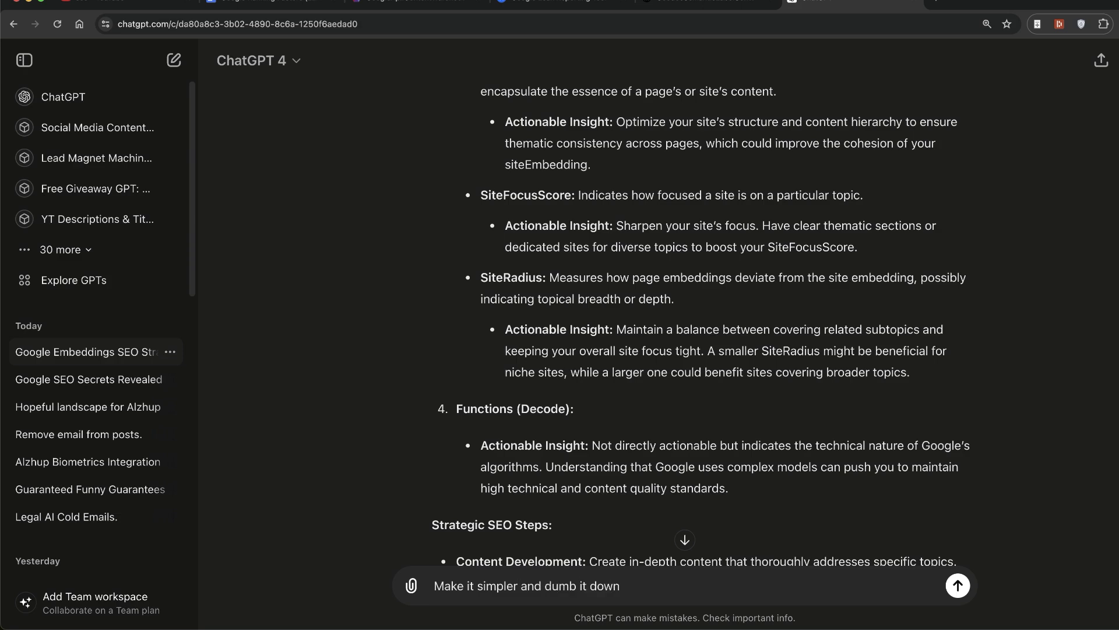
key("Return")
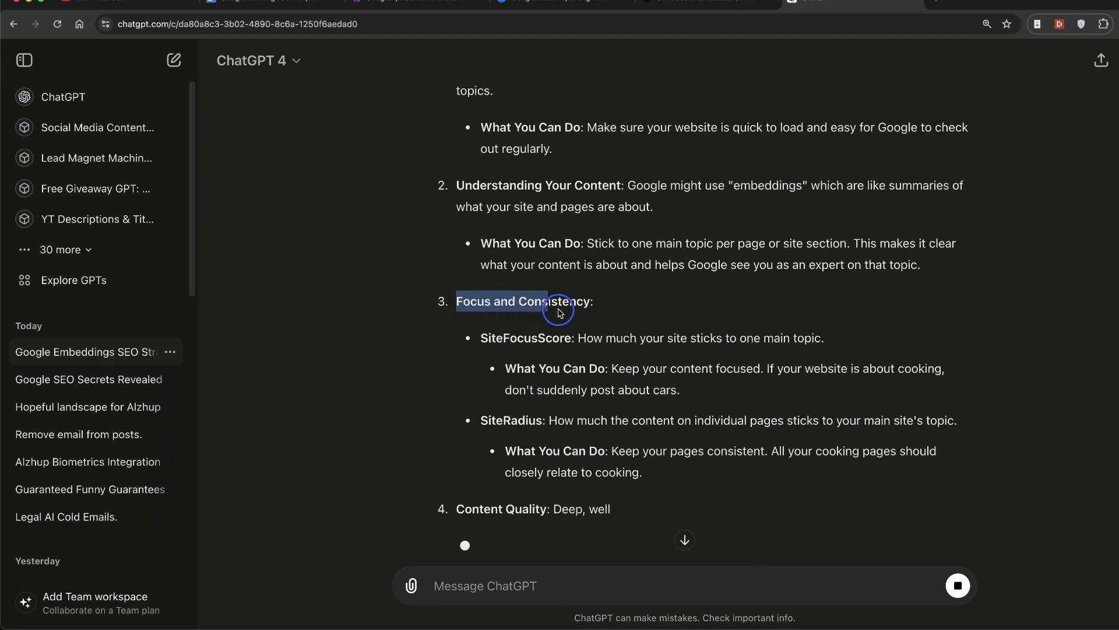
Review the simplified SiteFocusScore definition, staying-on-topic advice and cooking example, then return to HexDocs.
left_click_drag(455, 304, 618, 304)
left_click(531, 339)
left_click_drag(490, 337, 818, 341)
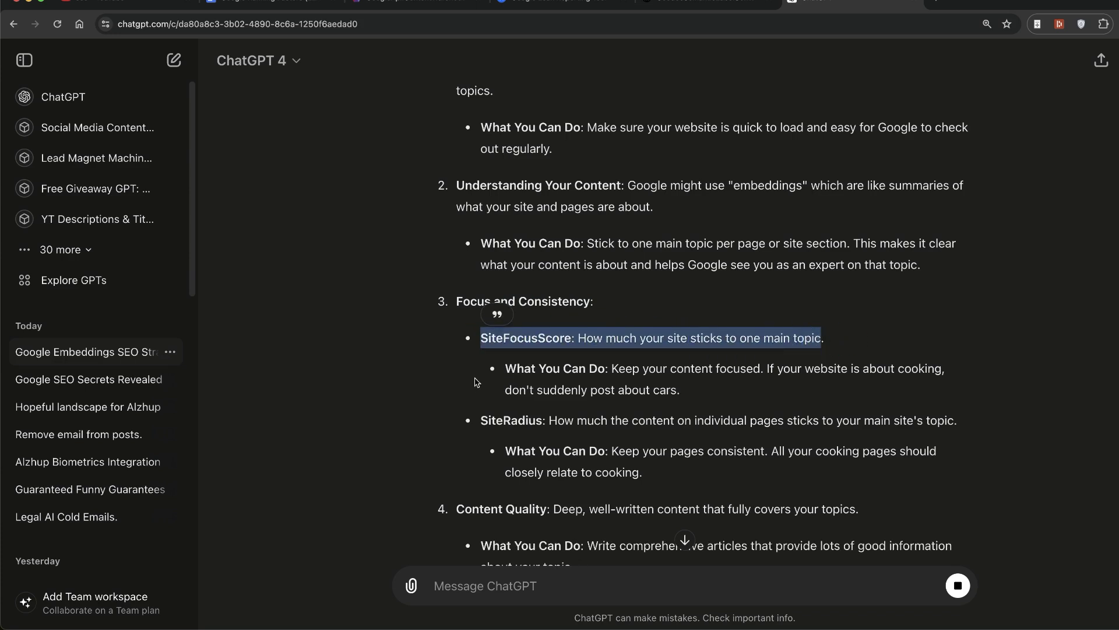
mouse_move(492, 368)
left_mouse_down()
mouse_move(764, 368)
mouse_move(807, 390)
left_mouse_up()
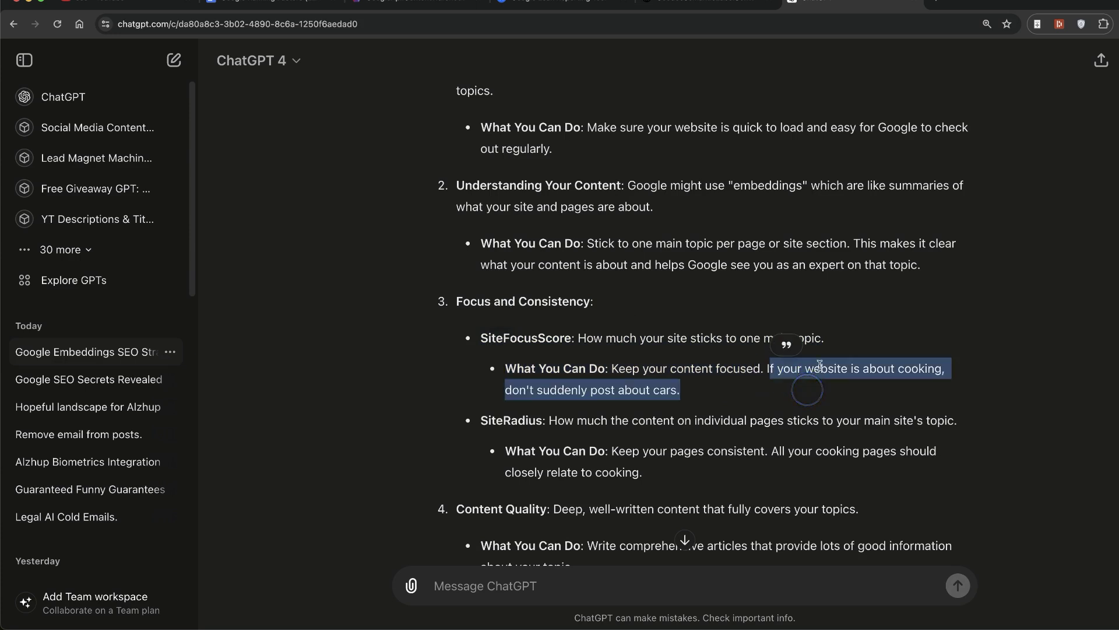
left_click(791, 399)
left_click_drag(769, 369, 821, 413)
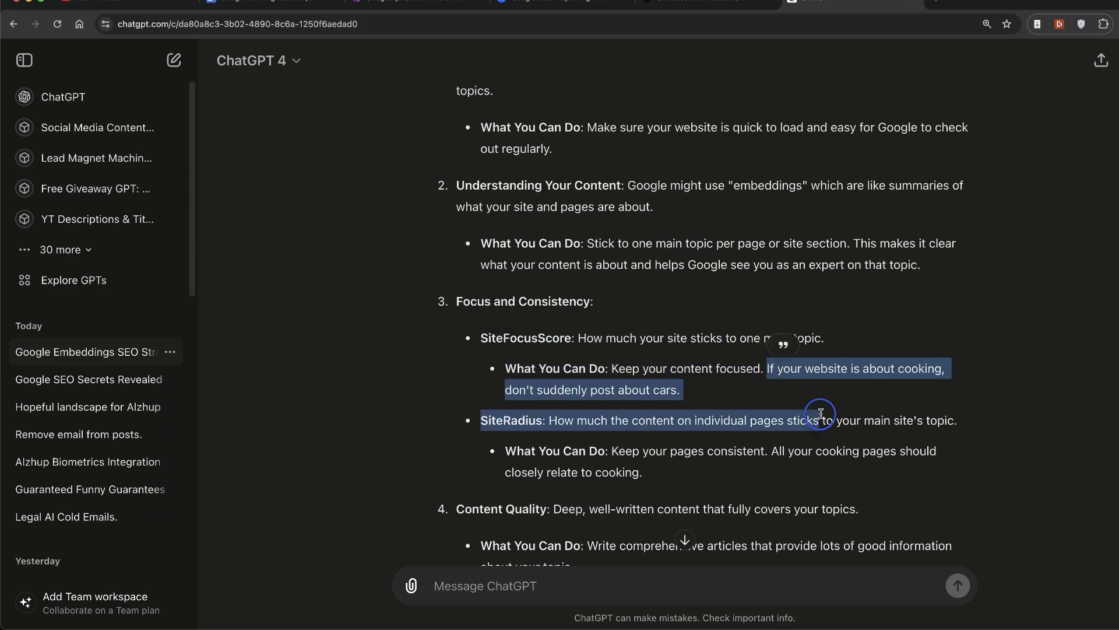
left_click(812, 373)
triple_click(512, 369)
left_click(556, 8)
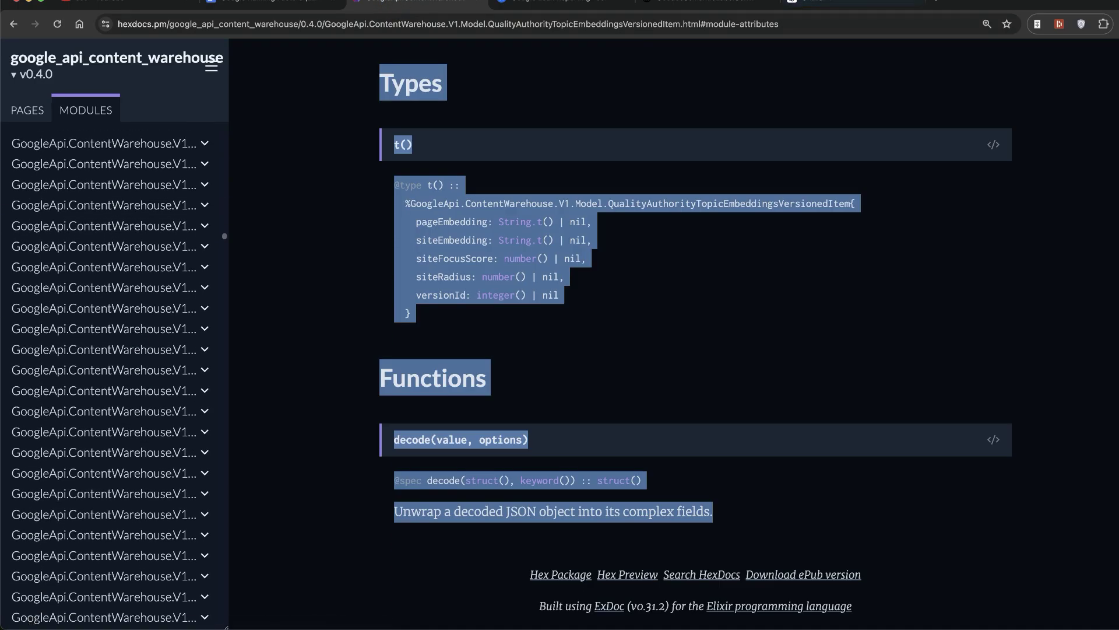
Cycle through the ChatGPT, WordLift and 2596.org tabs, ending on ChatGPT's simplified advice.
left_click(733, 359)
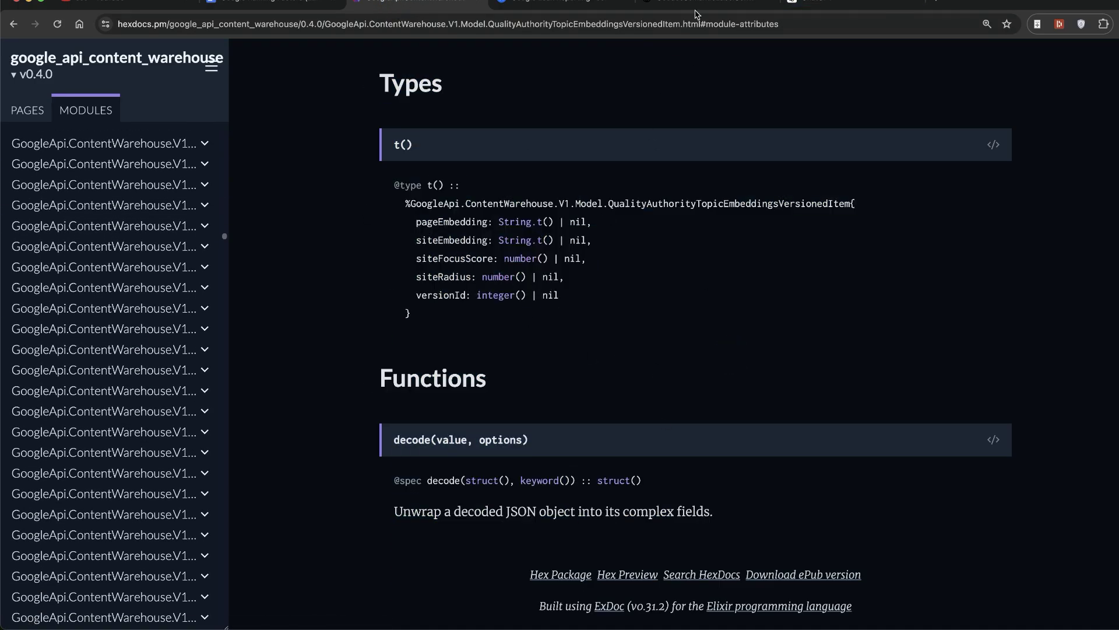
left_click(813, 6)
left_click(623, 286)
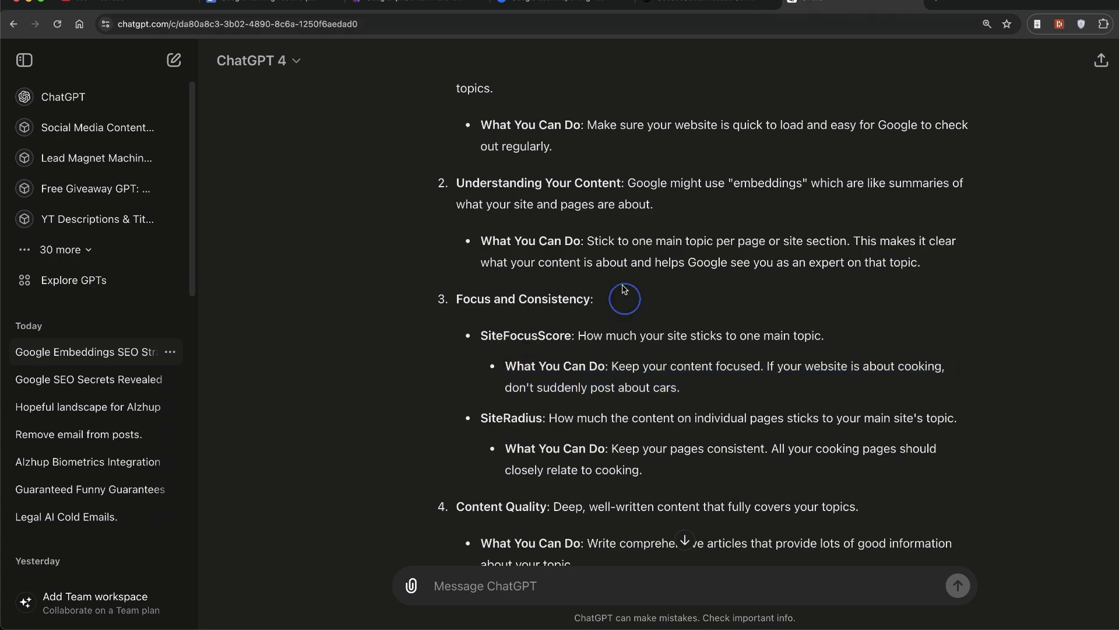
left_click(542, 4)
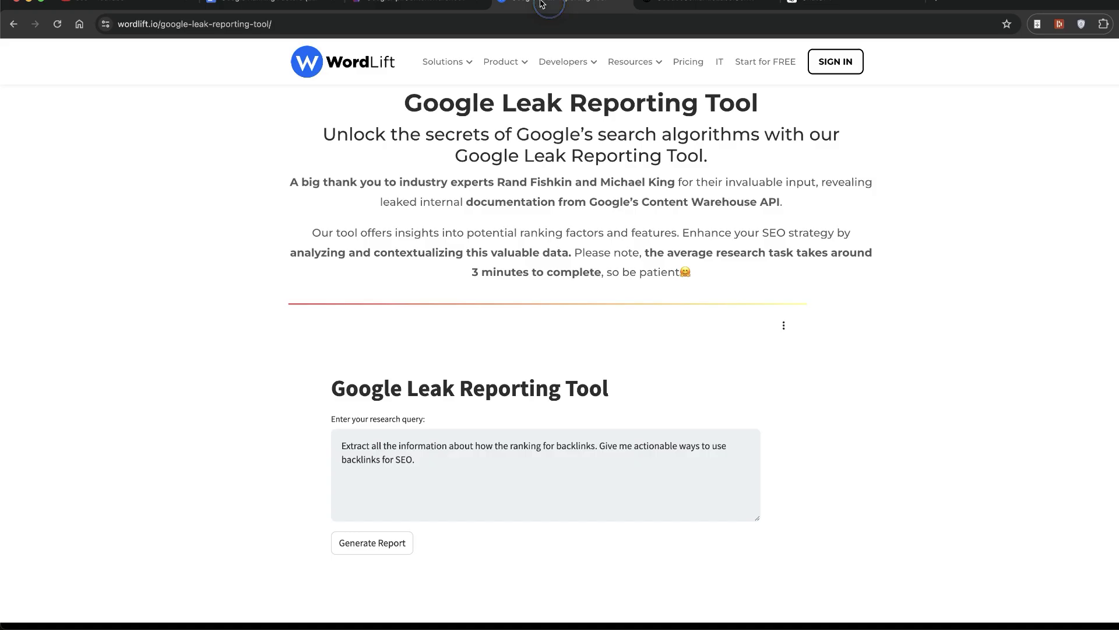
left_click(708, 4)
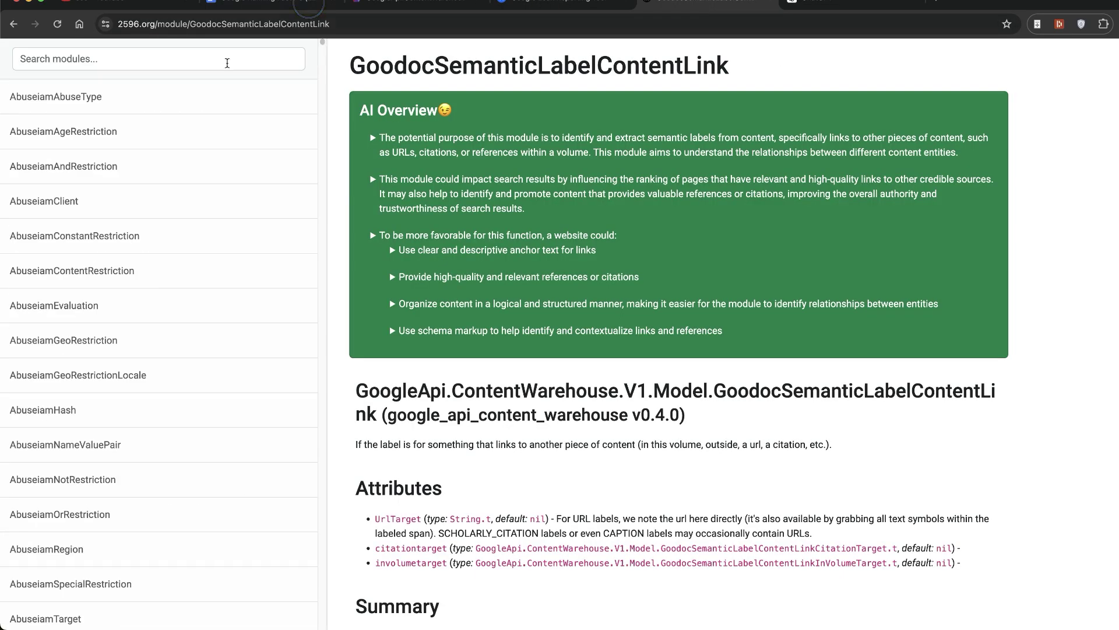
left_click(869, 7)
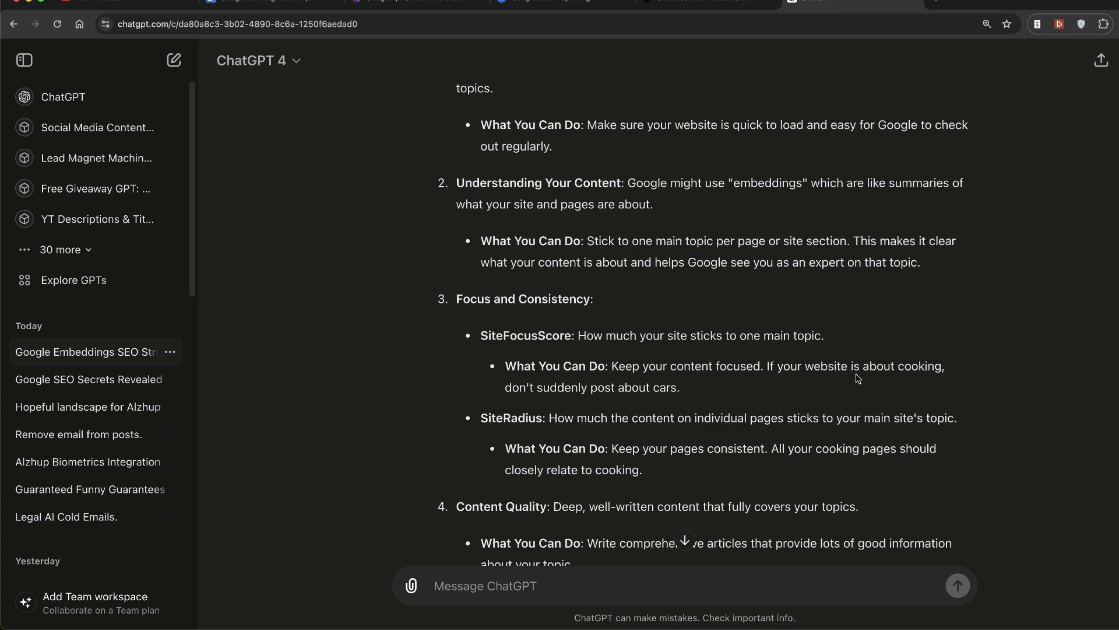
scroll(606, 473, "down", 5)
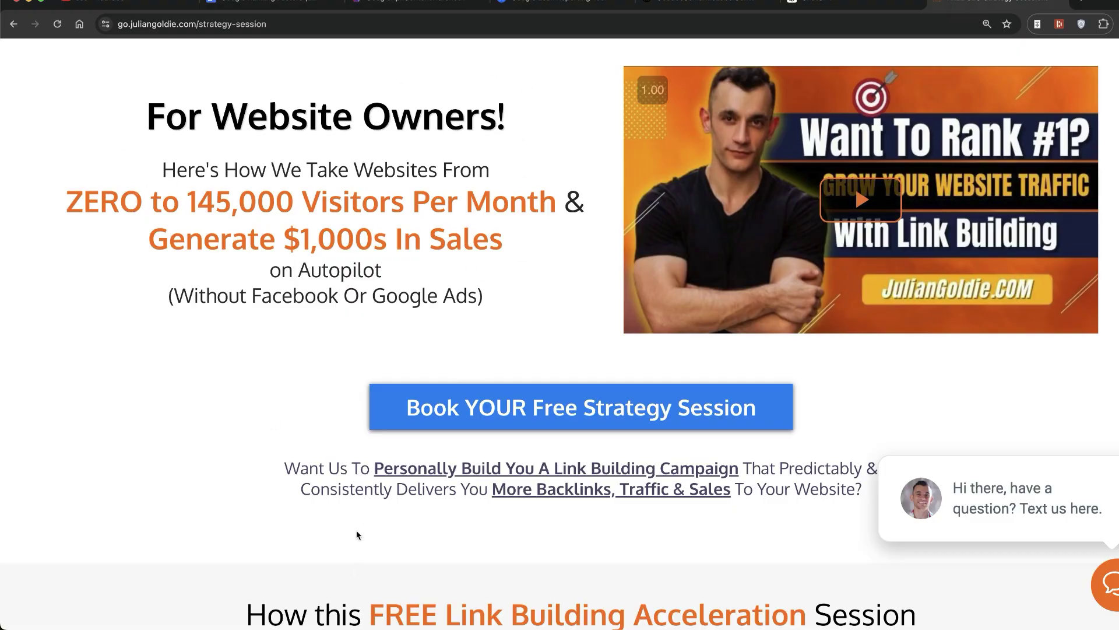
scroll(412, 561, "down", 7)
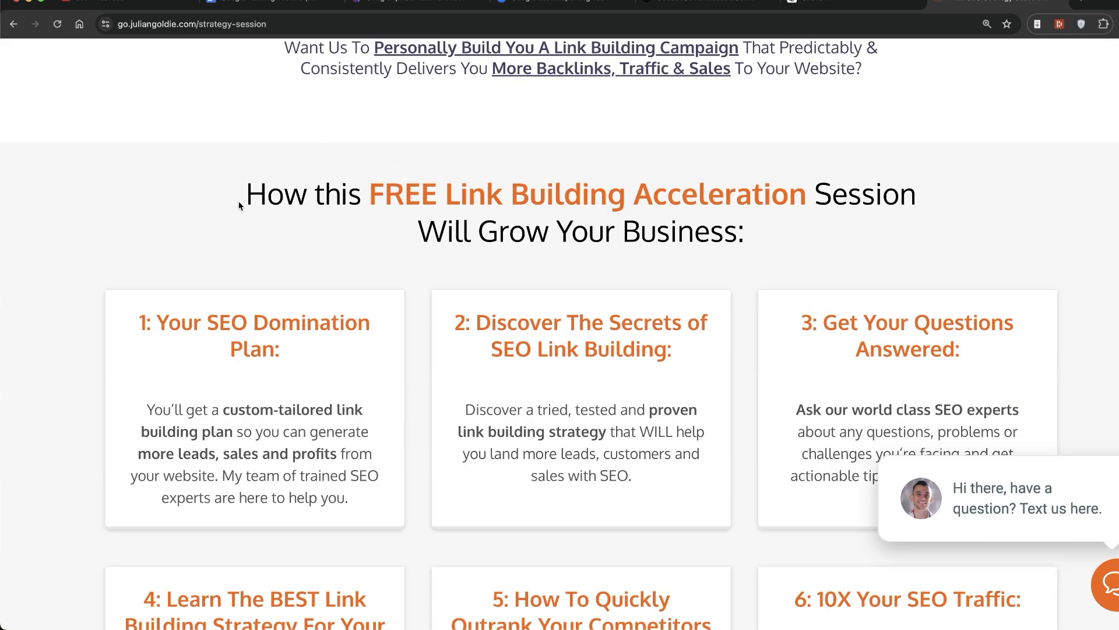
scroll(303, 191, "down", 2)
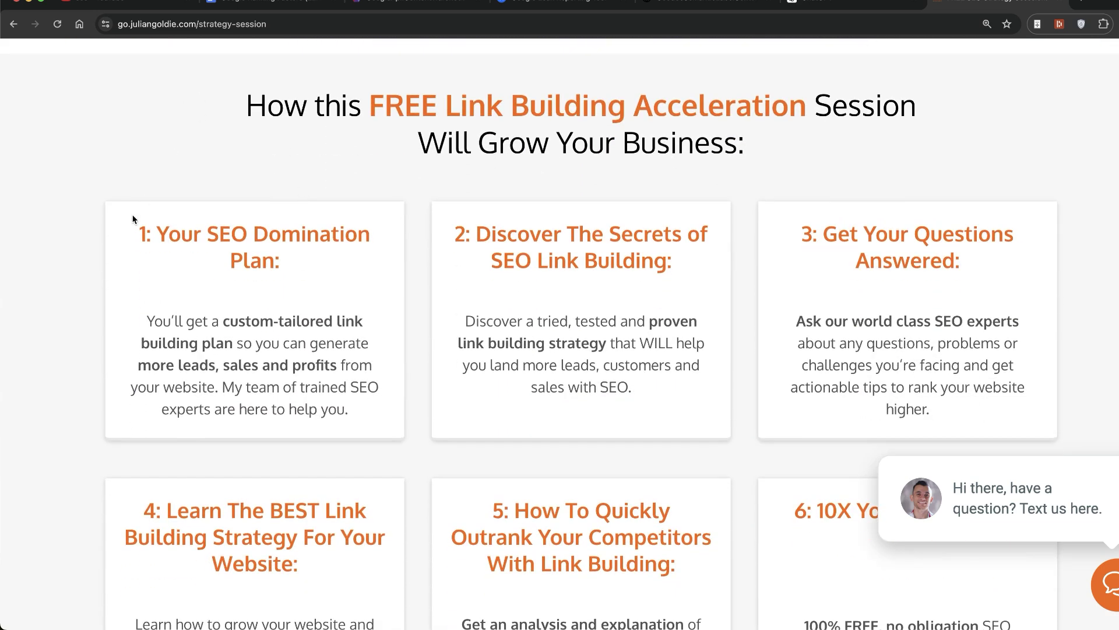
scroll(120, 230, "down", 1)
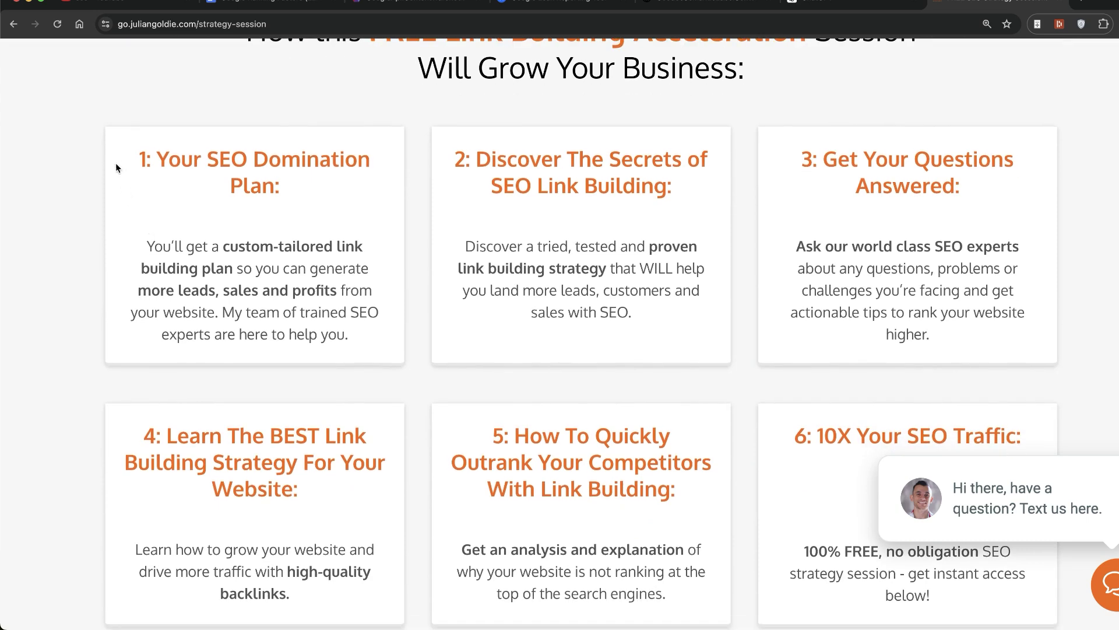
mouse_move(116, 162)
left_mouse_down()
mouse_move(219, 159)
mouse_move(355, 208)
left_mouse_up()
left_click(461, 158)
left_click_drag(482, 148, 709, 182)
scroll(709, 182, "down", 1)
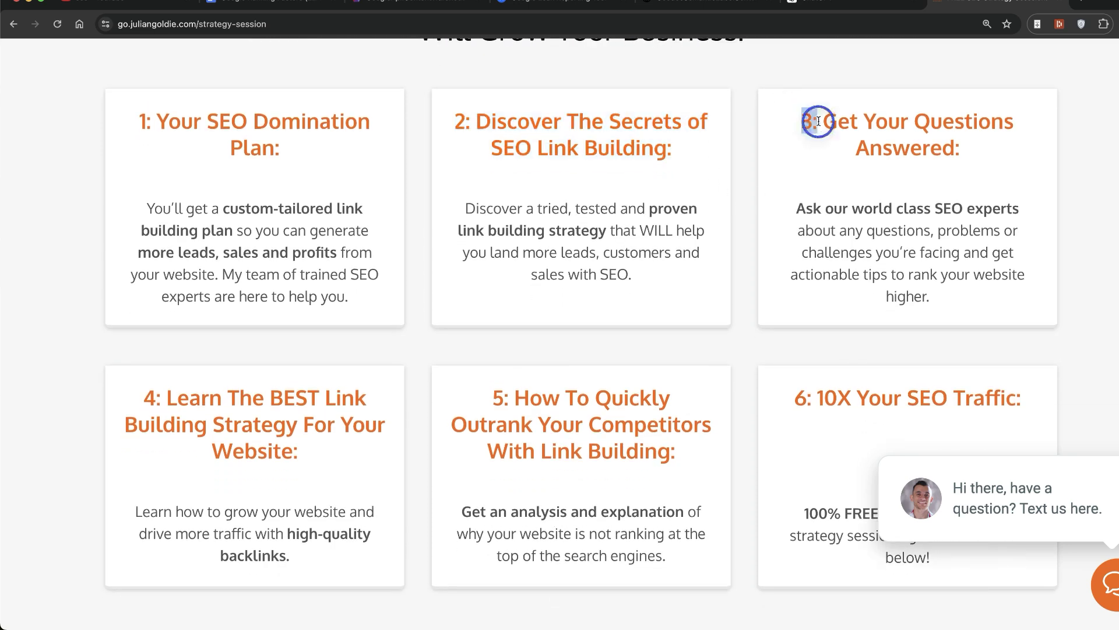
left_click_drag(807, 119, 687, 181)
left_click_drag(126, 373, 202, 447)
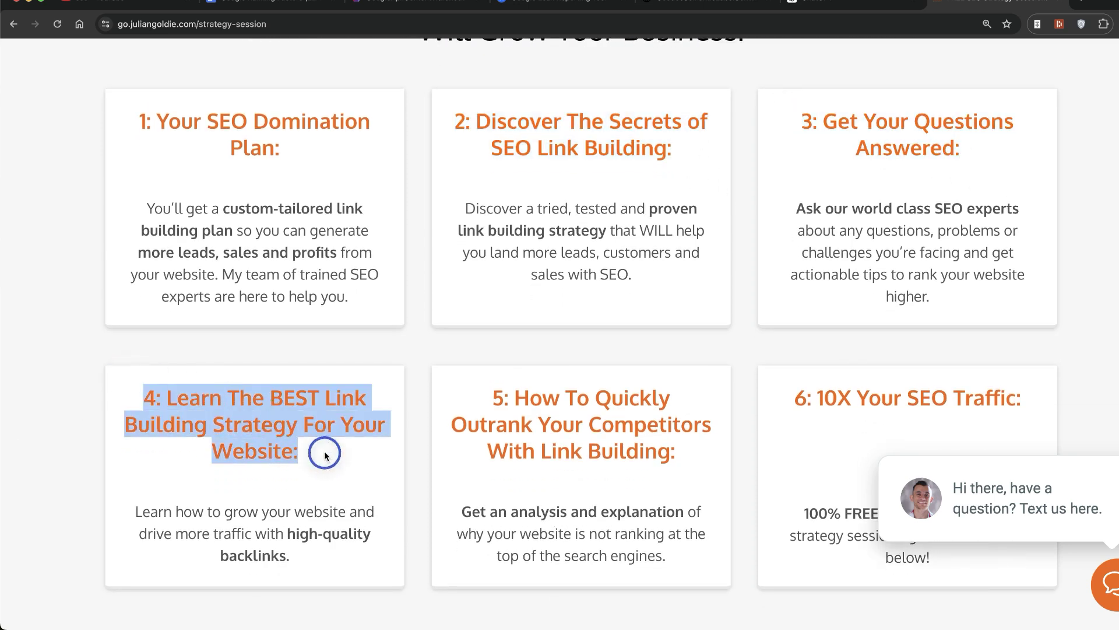
left_click(287, 494)
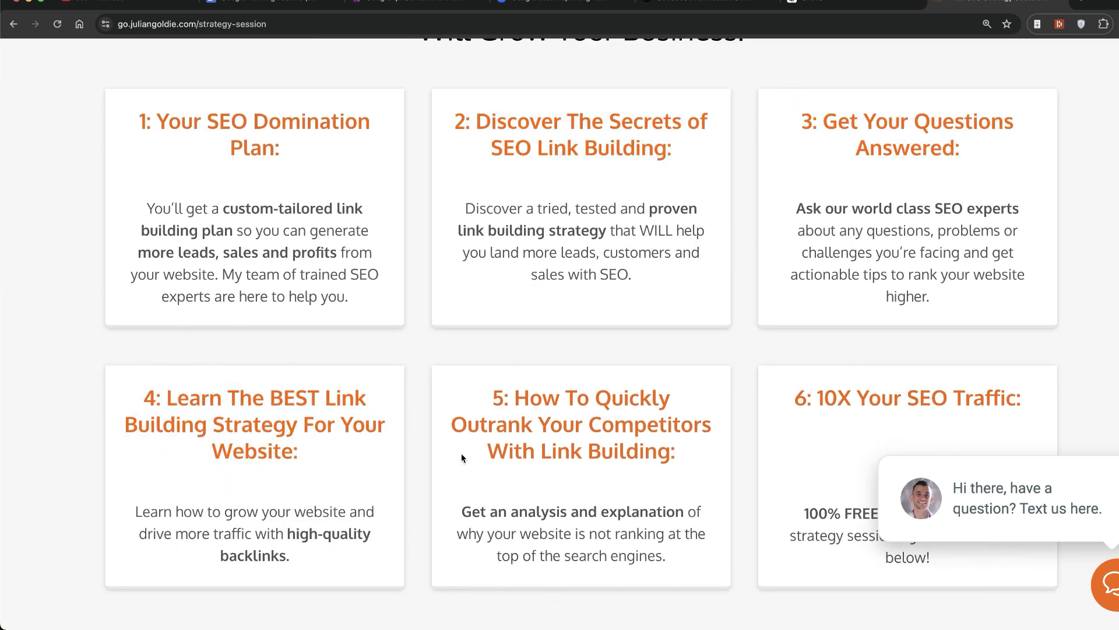
key("Home")
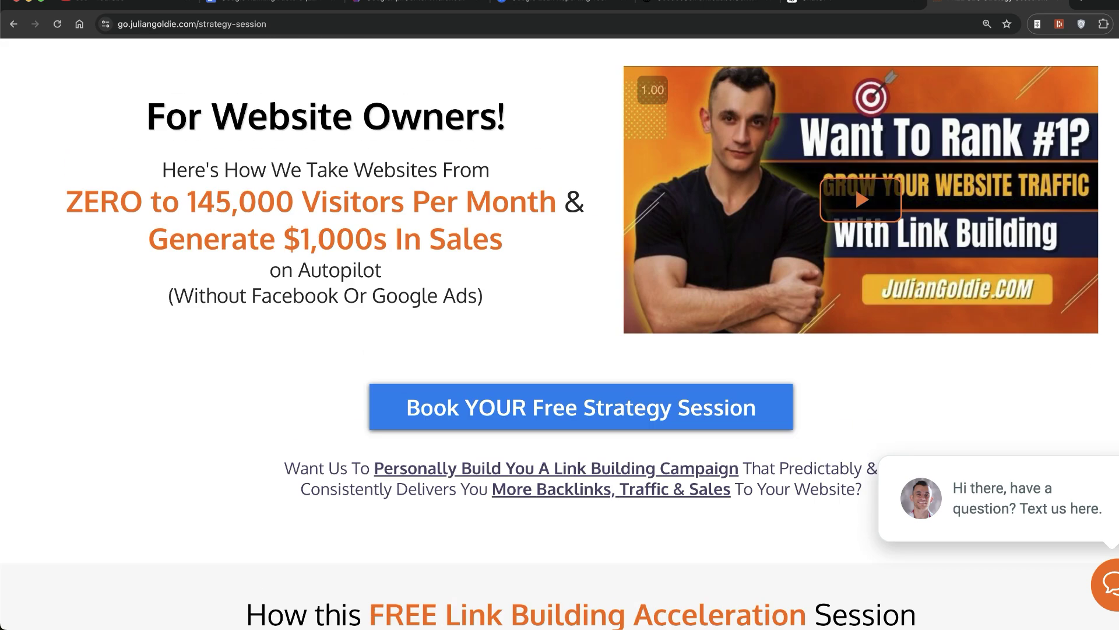